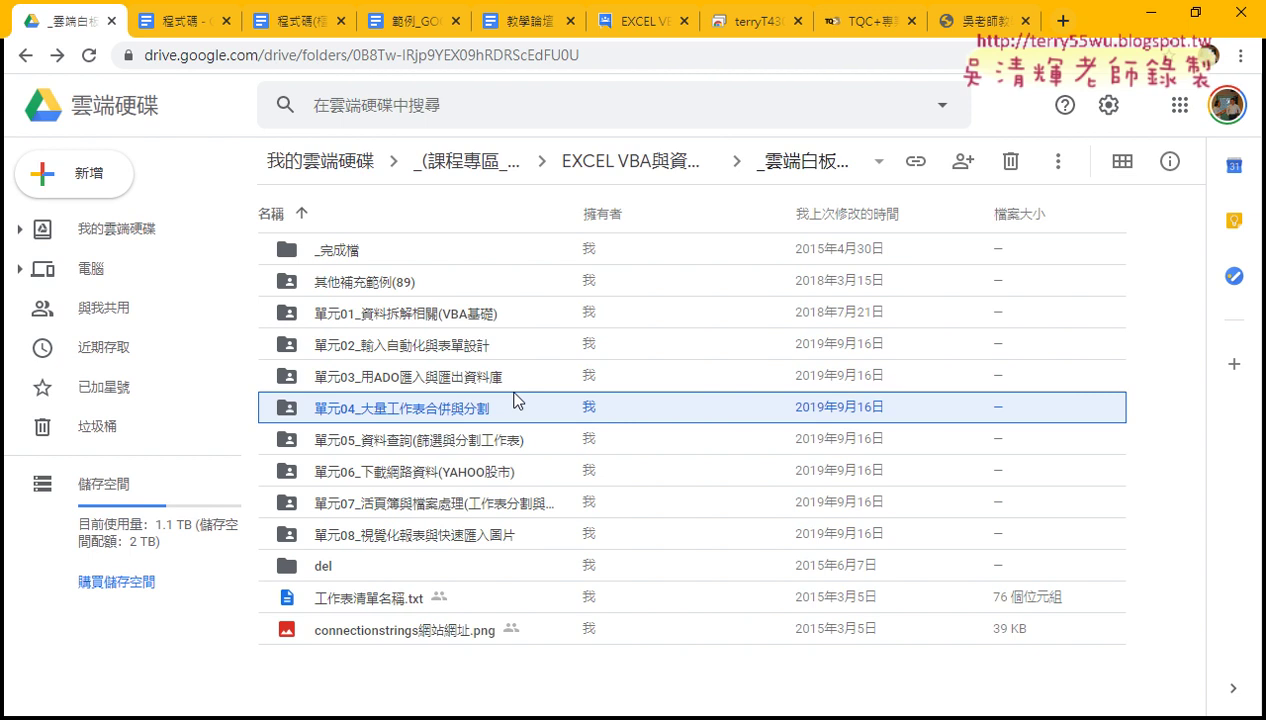
- Leave the Google Drive course folder and switch to the 問題05OK Excel workbook
click(458, 380)
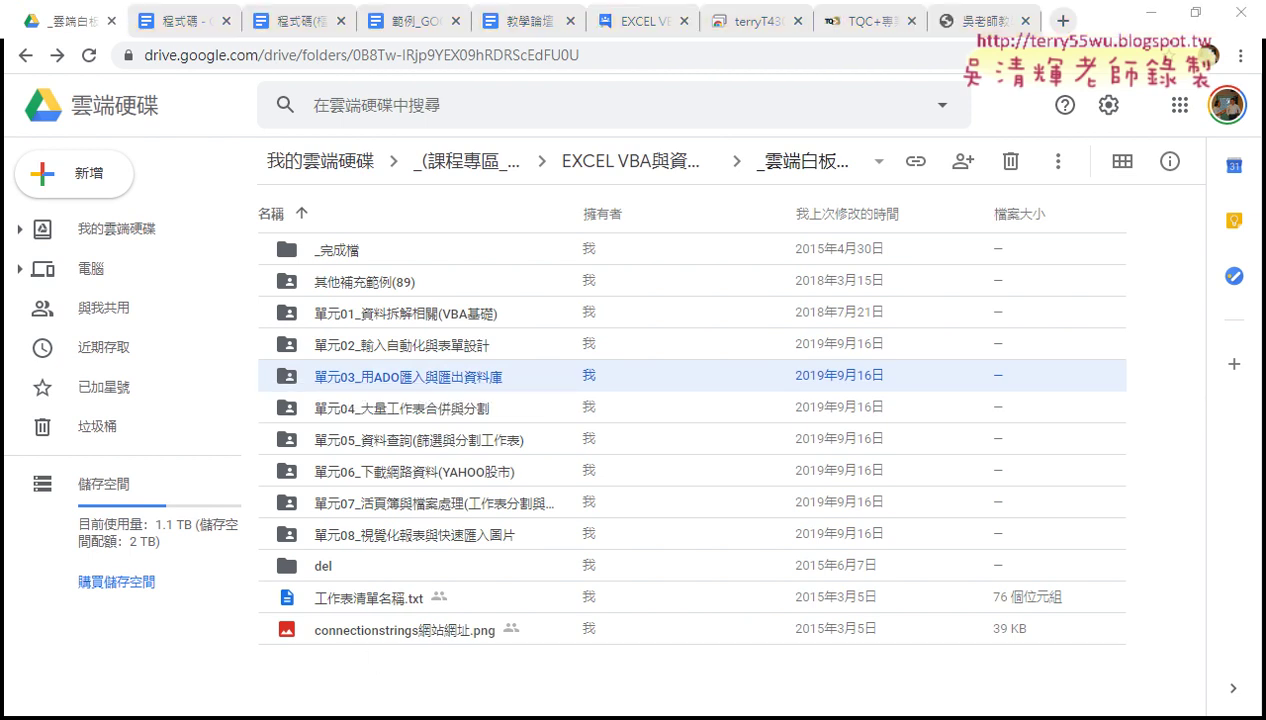
mouse_move(370, 700)
click(395, 670)
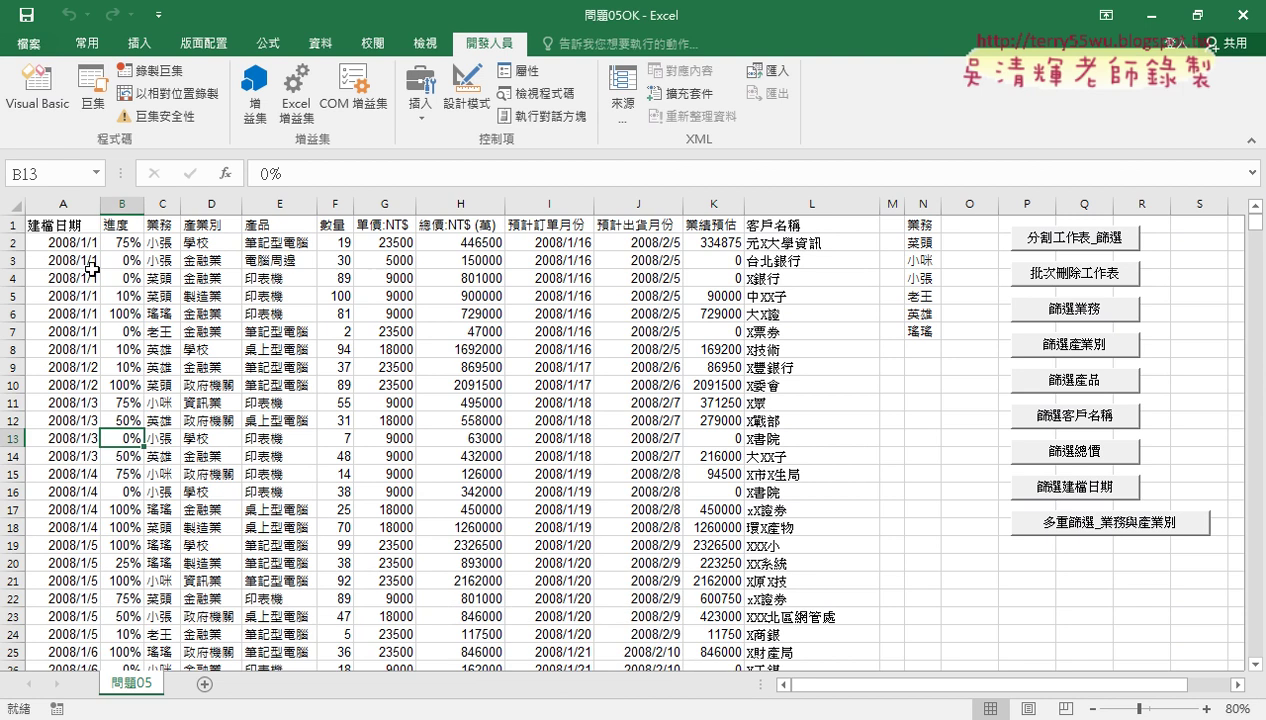
- Jump from A1 to data end A2500, sheet end A1048576, back to A1, then to column XFD
click(53, 222)
key(ctrl+Down)
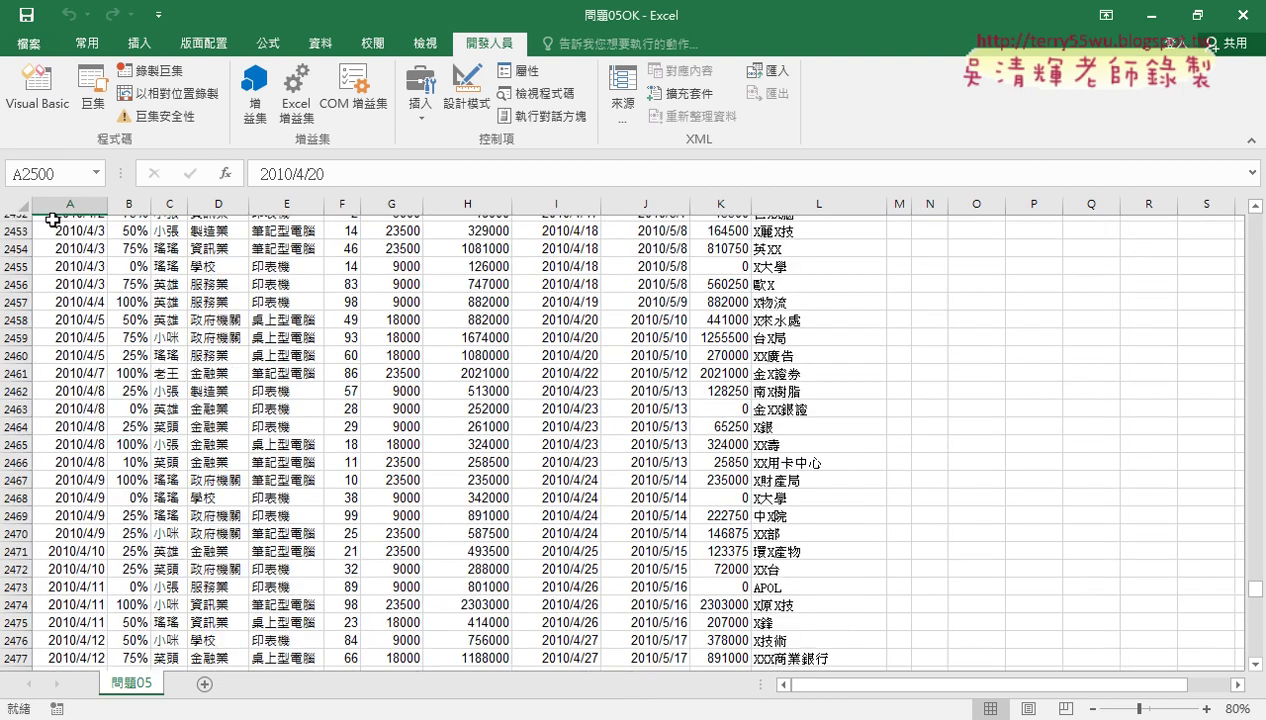
key(ctrl+Down)
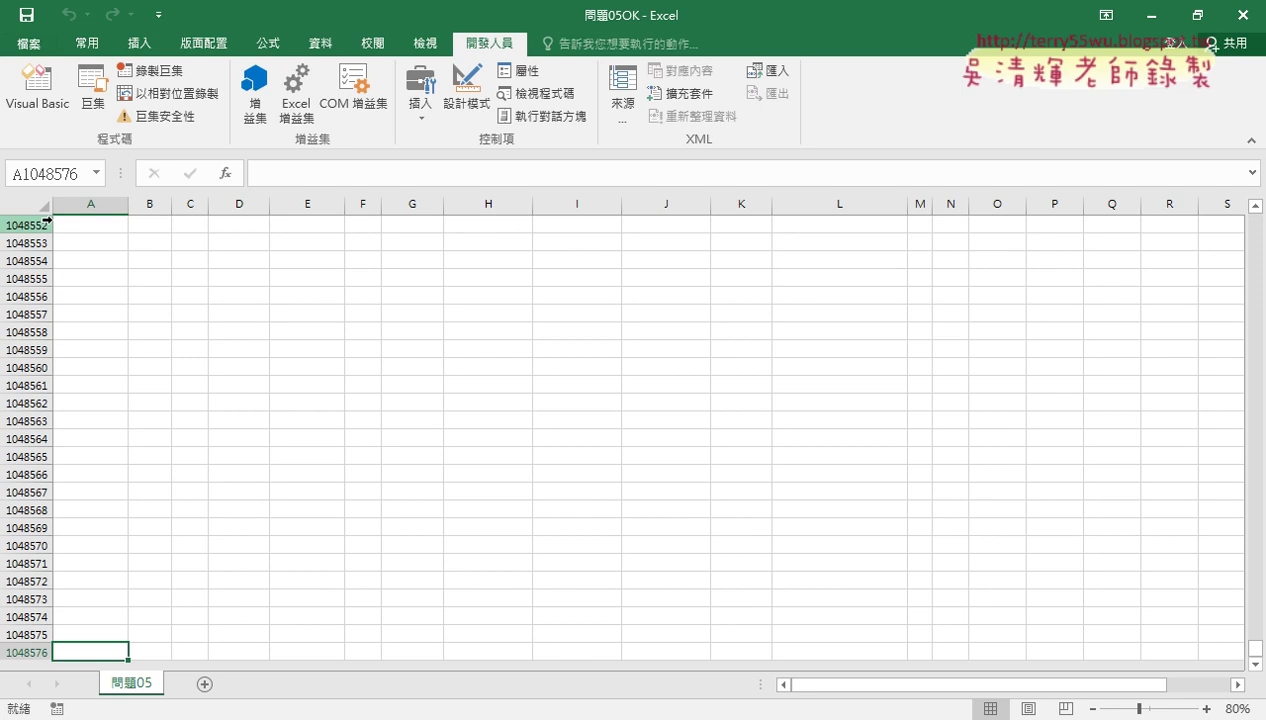
key(ctrl+Up)
key(ctrl+Up)
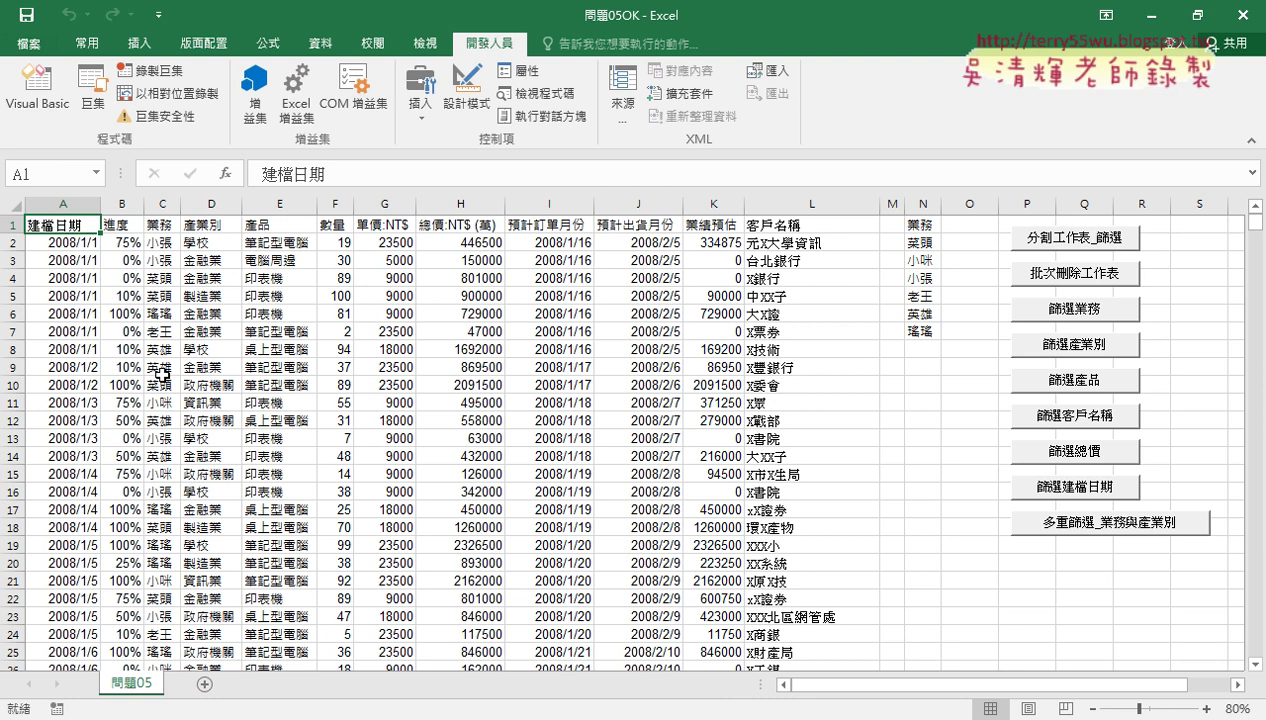
key(ctrl+Right)
key(ctrl+Right)
key(ctrl+Right)
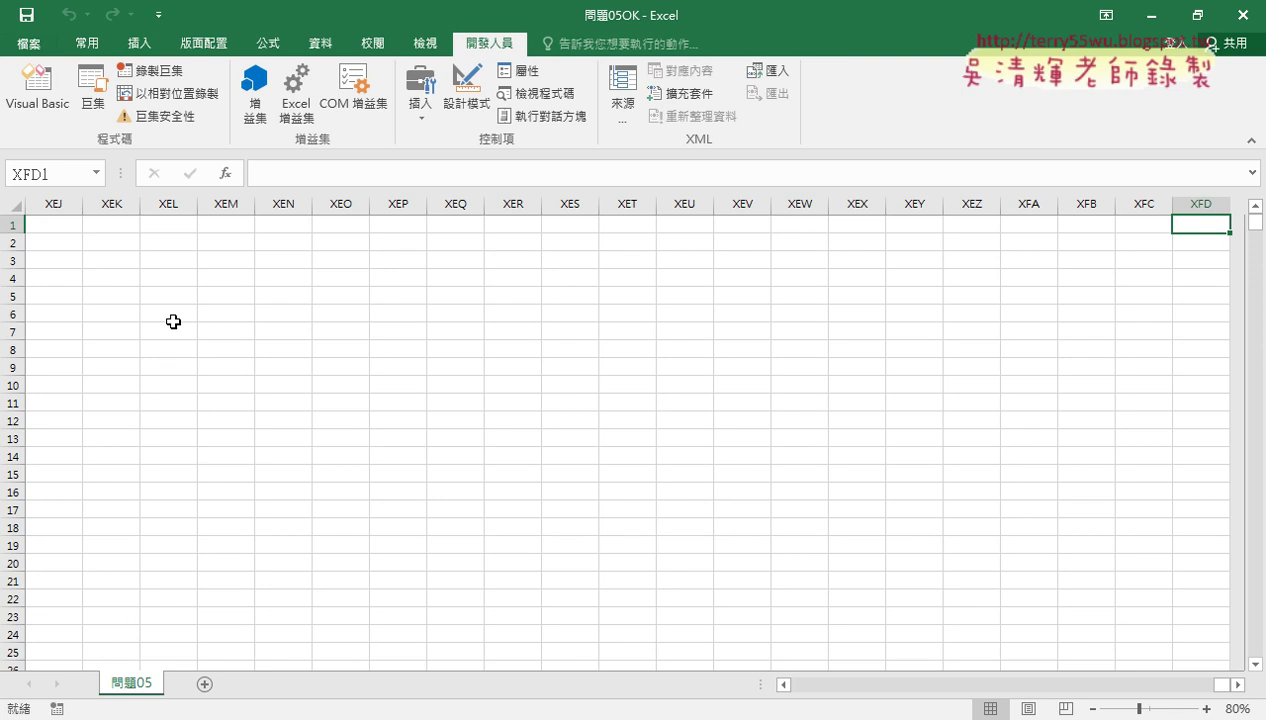
- Insert the COLUMN function from the 檢視與參照 category into cell XFD1
click(228, 175)
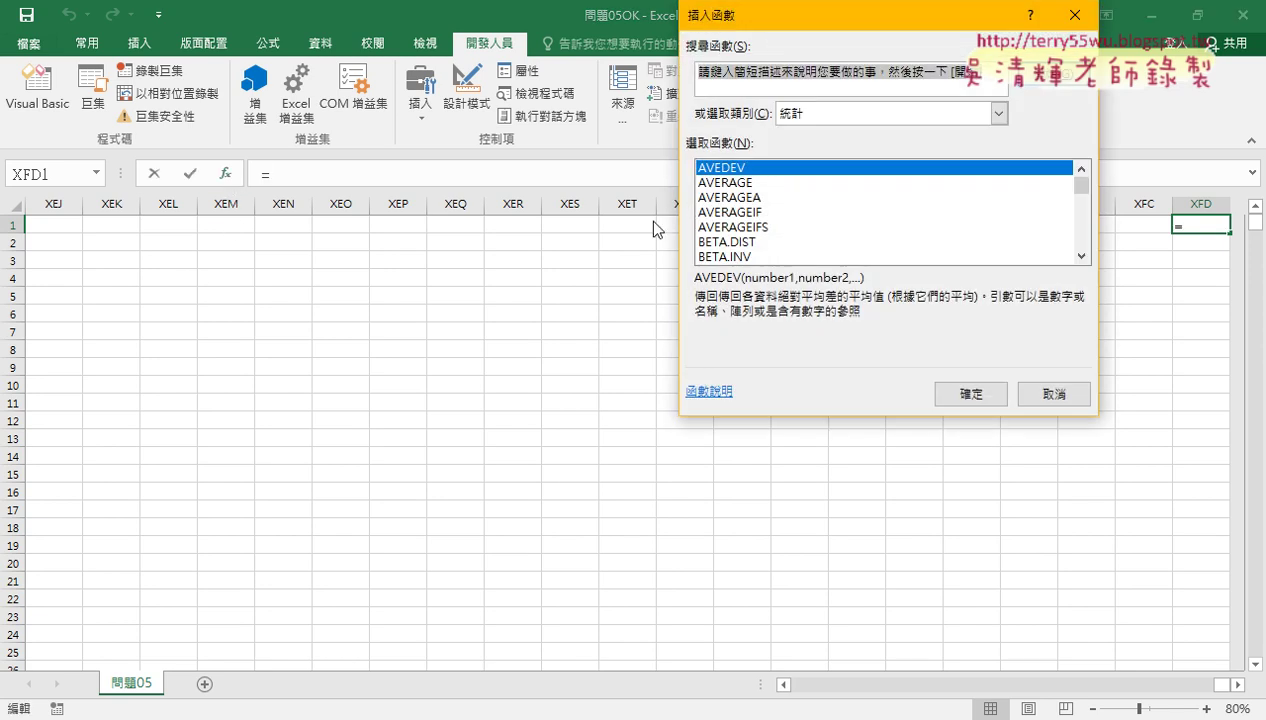
click(898, 112)
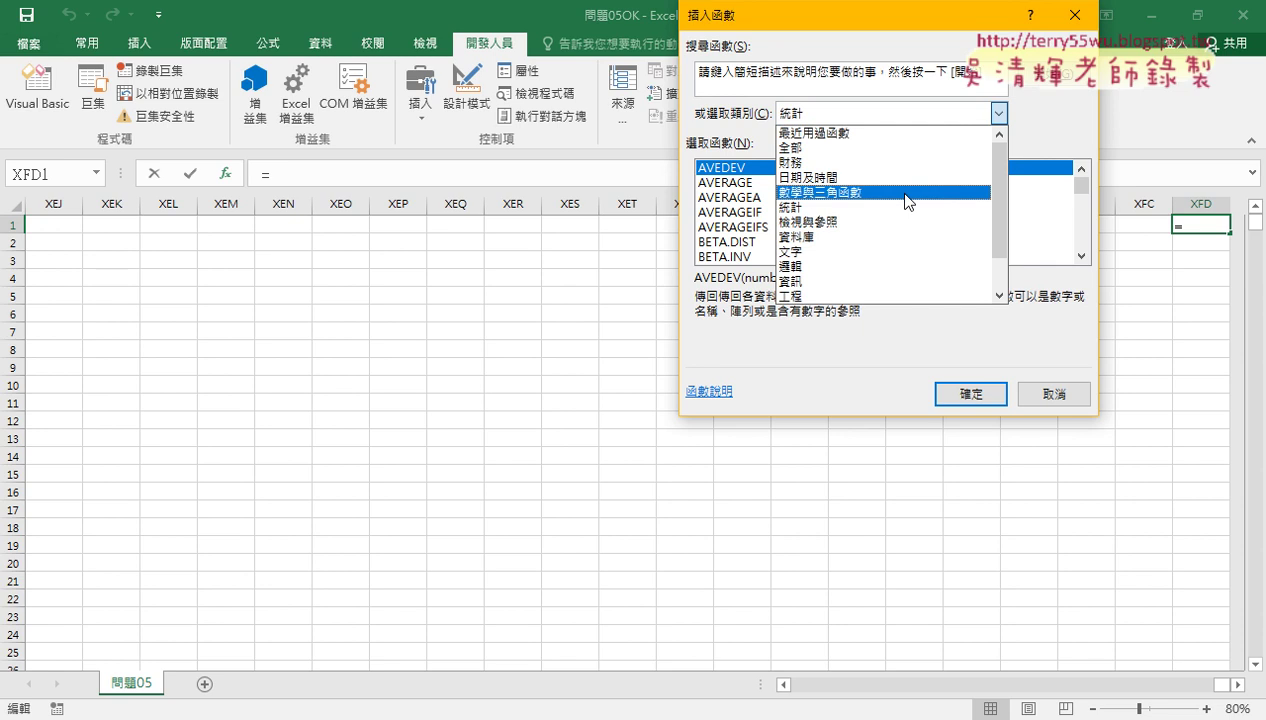
click(902, 221)
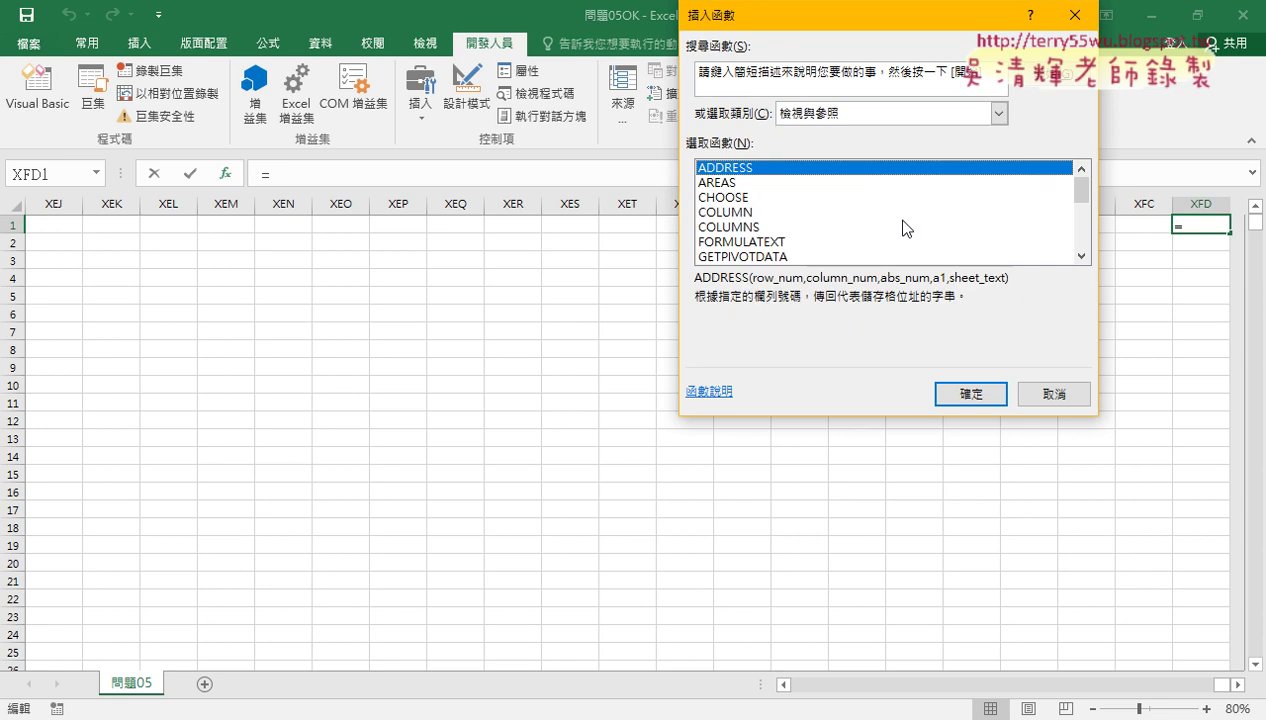
click(749, 214)
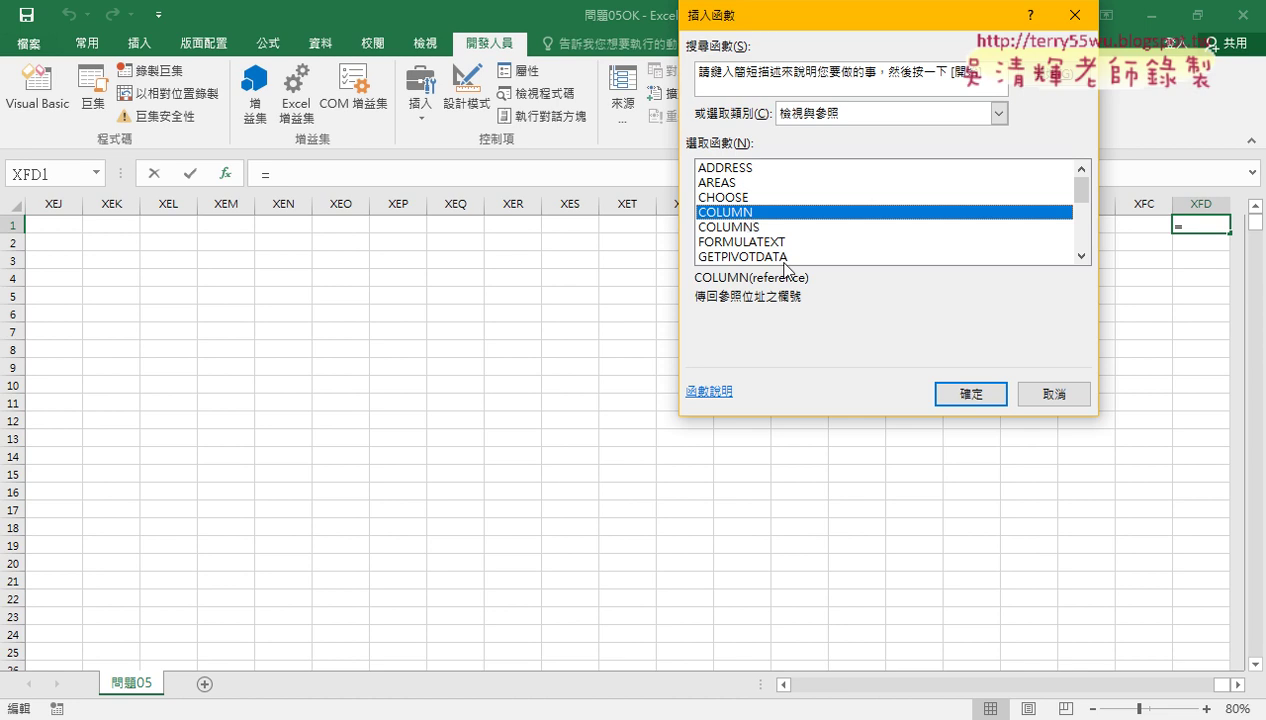
click(970, 393)
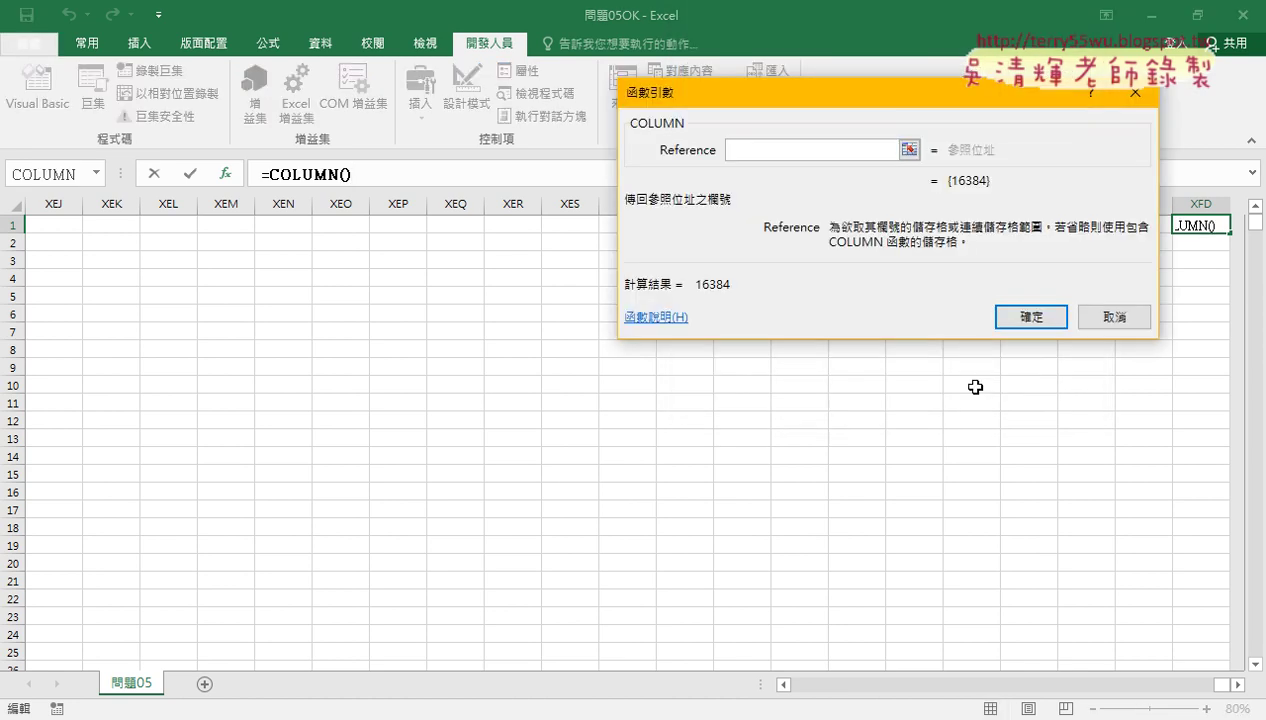
- Confirm =COLUMN() in XFD1, returning 16384, then jump back to the 業務 list in column N
click(1030, 316)
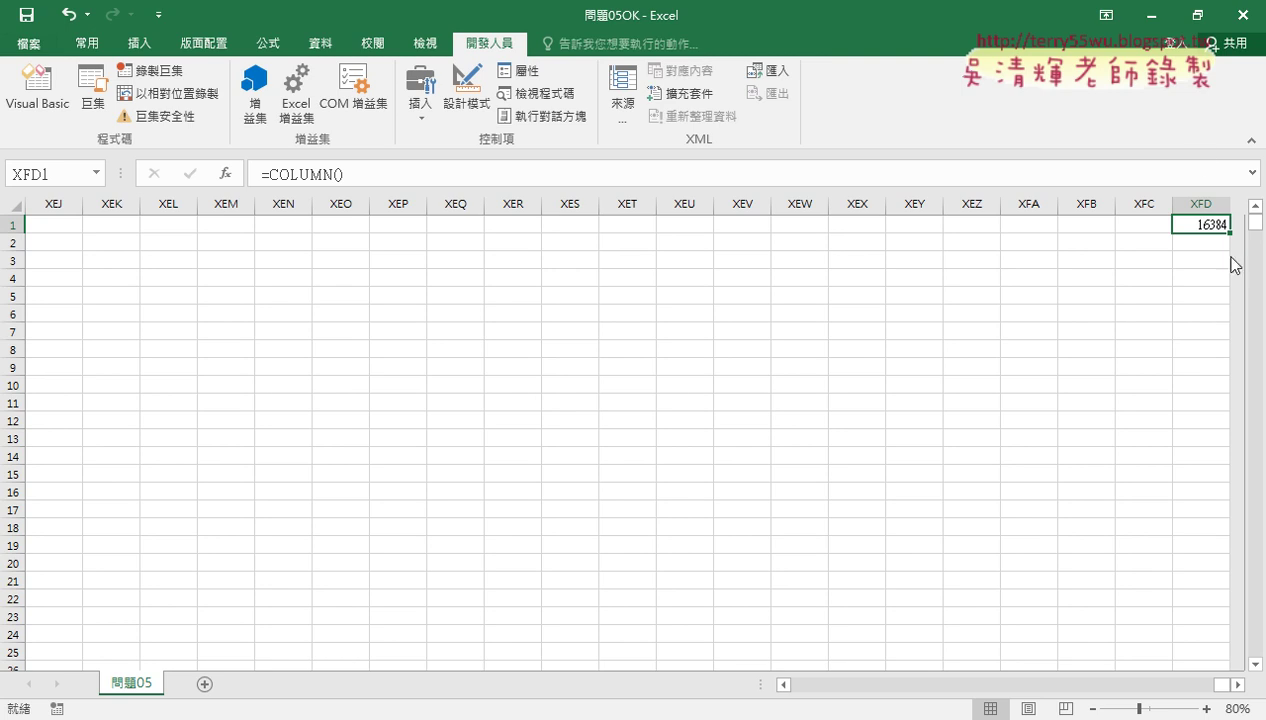
key(ctrl+Left)
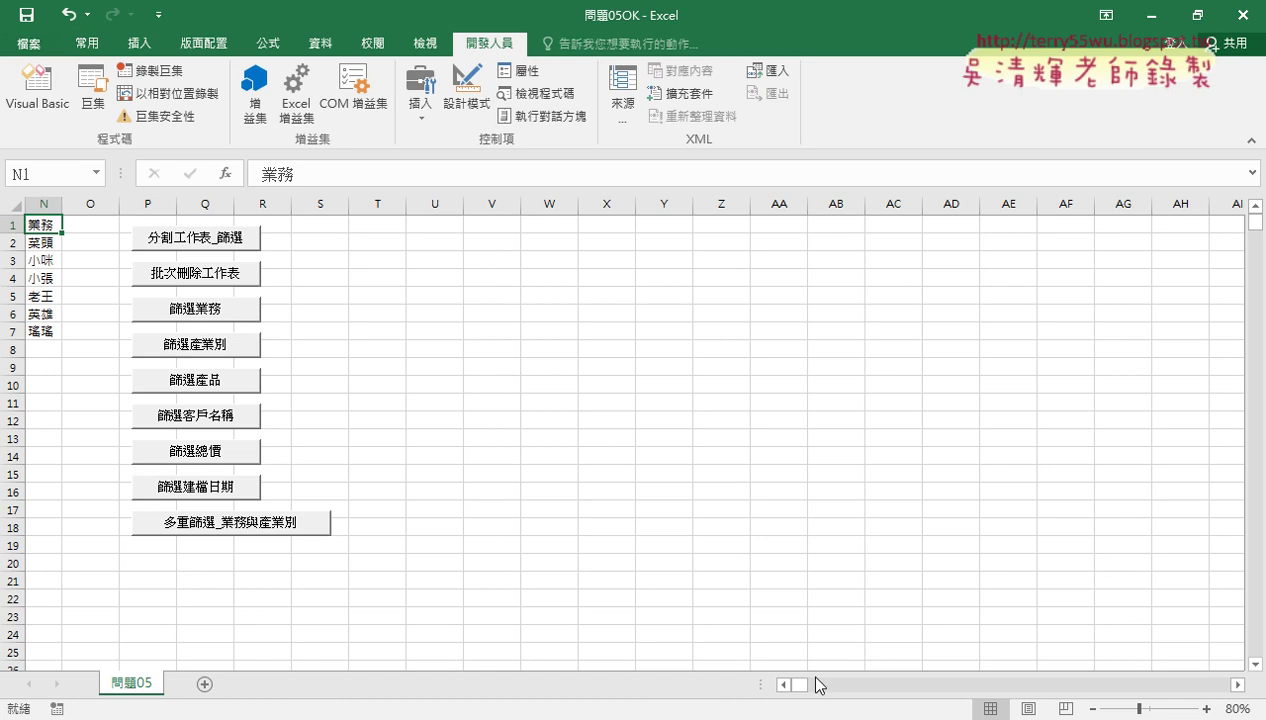
- Select the salesperson names N2:N7 and run the 分割工作表_篩選 macro
drag(798, 686, 795, 688)
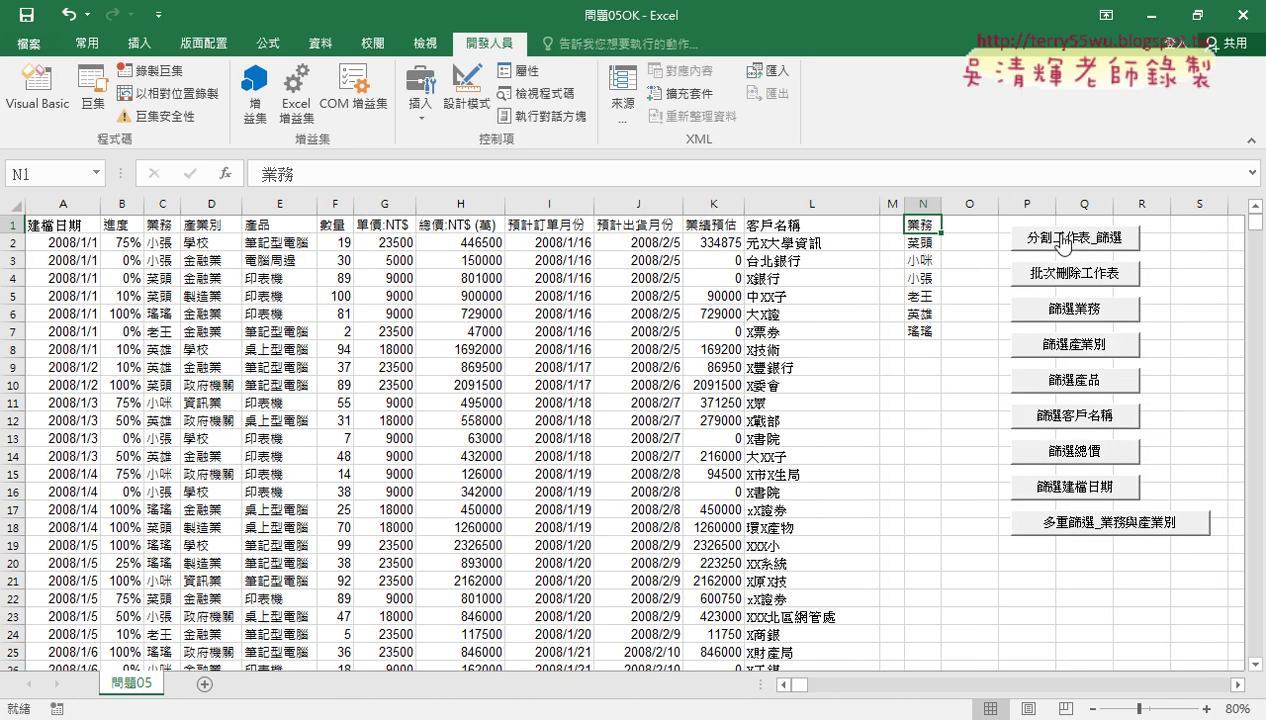
drag(923, 243, 923, 348)
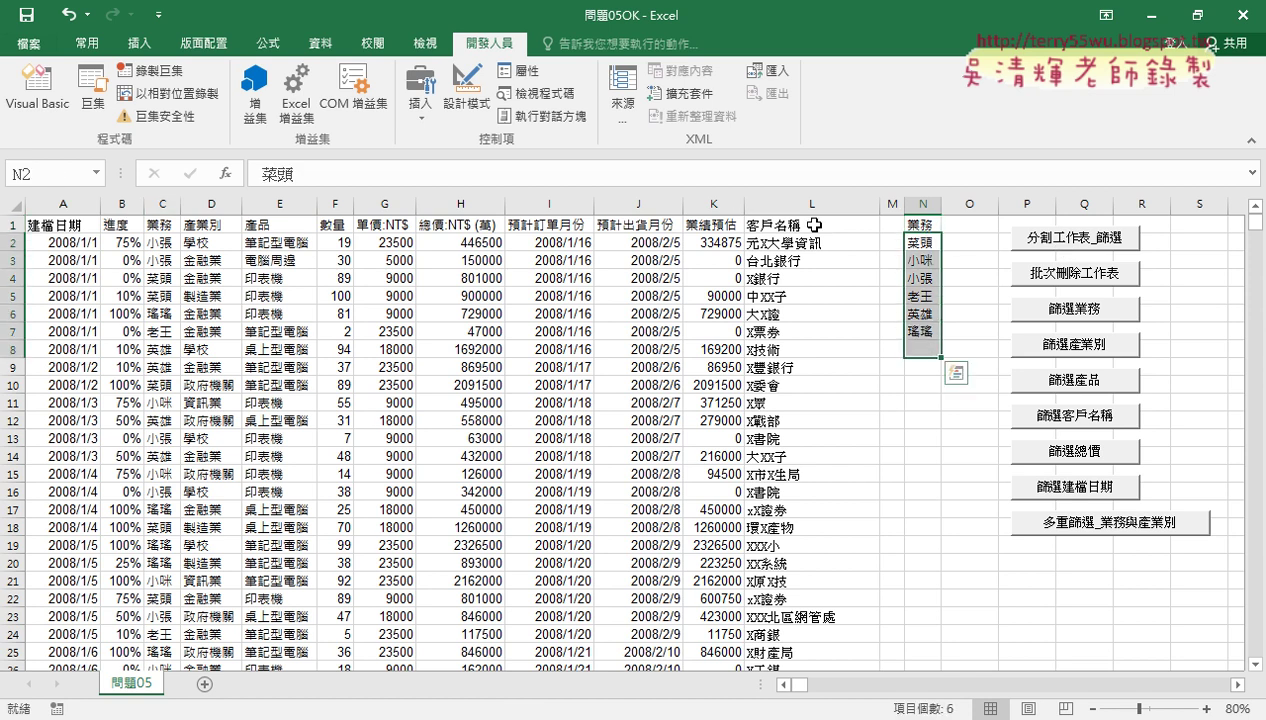
click(1070, 234)
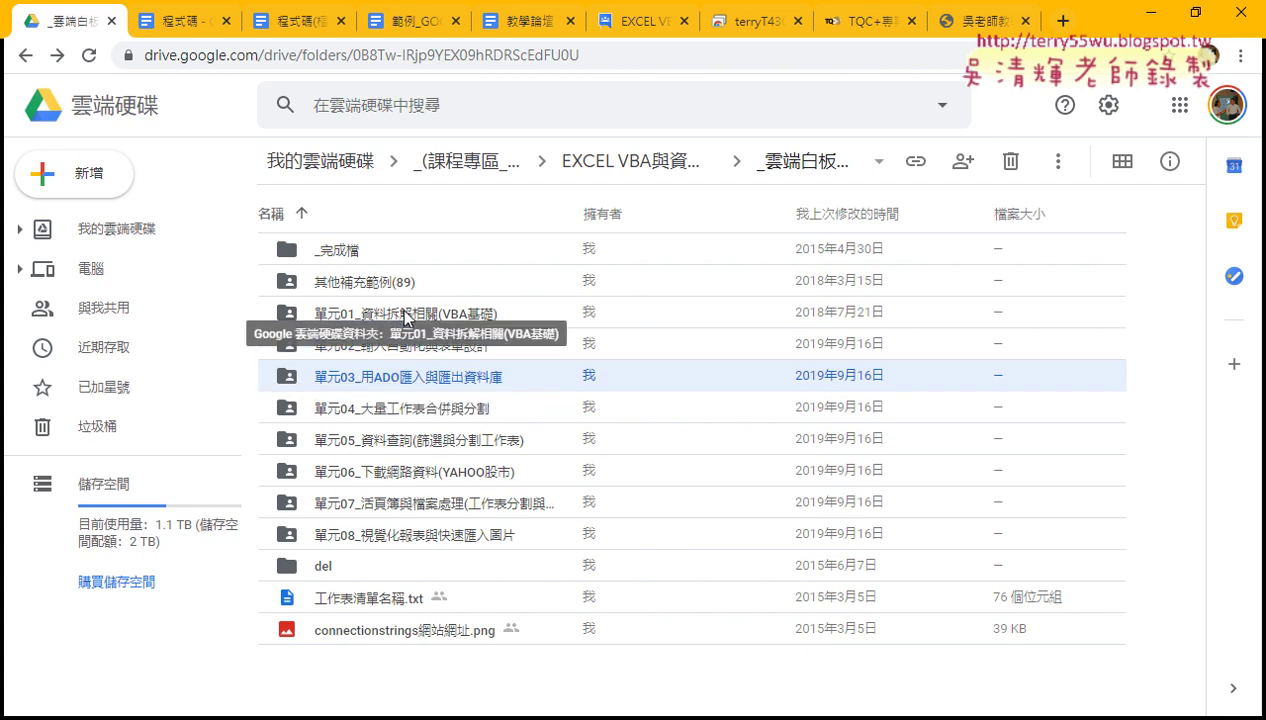
- Open the 326班級成績查詢 notes document from the 單元02 folder
click(413, 318)
double_click(413, 347)
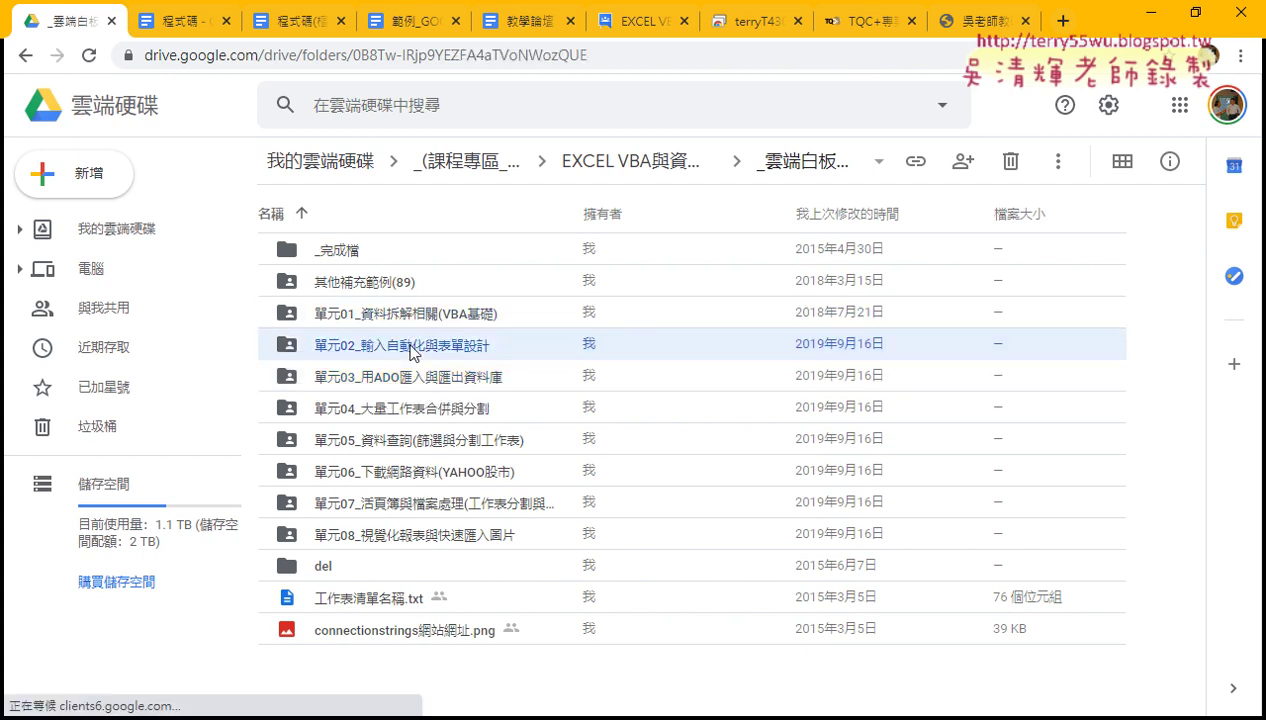
double_click(377, 350)
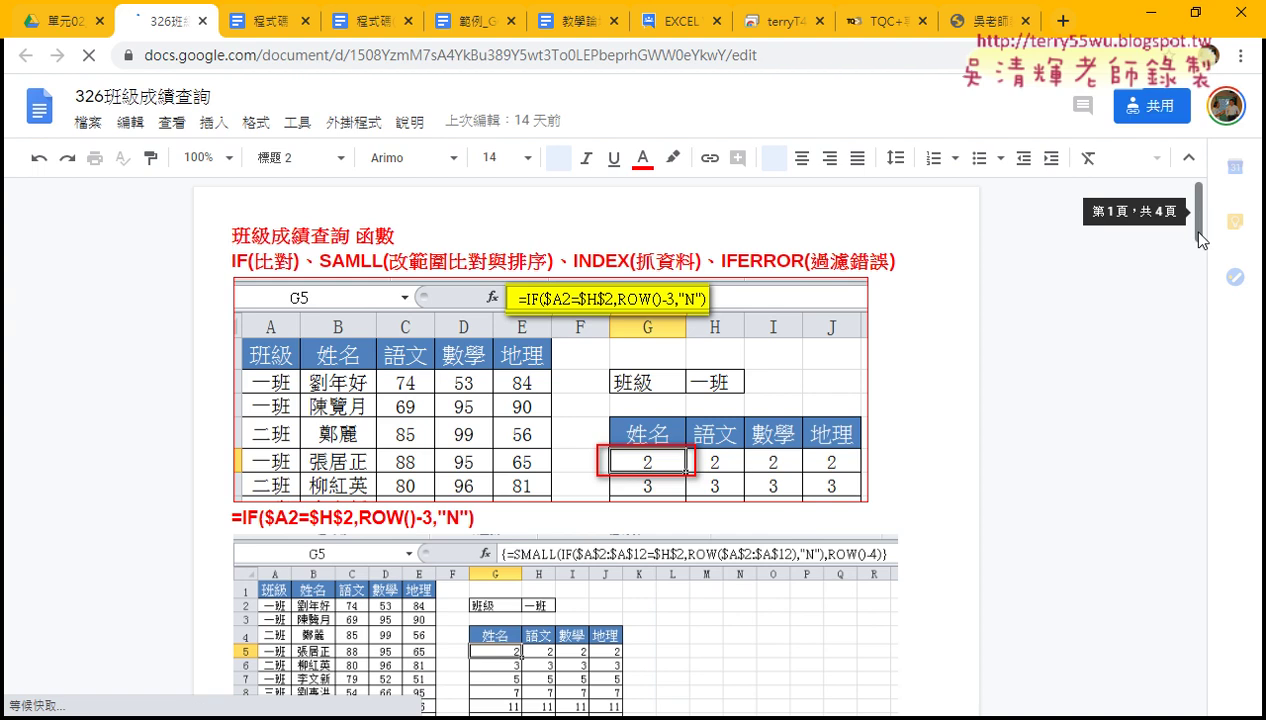
- Scroll down to the 分割工作表_篩選 Sub and select the whole procedure
drag(1199, 210, 1210, 562)
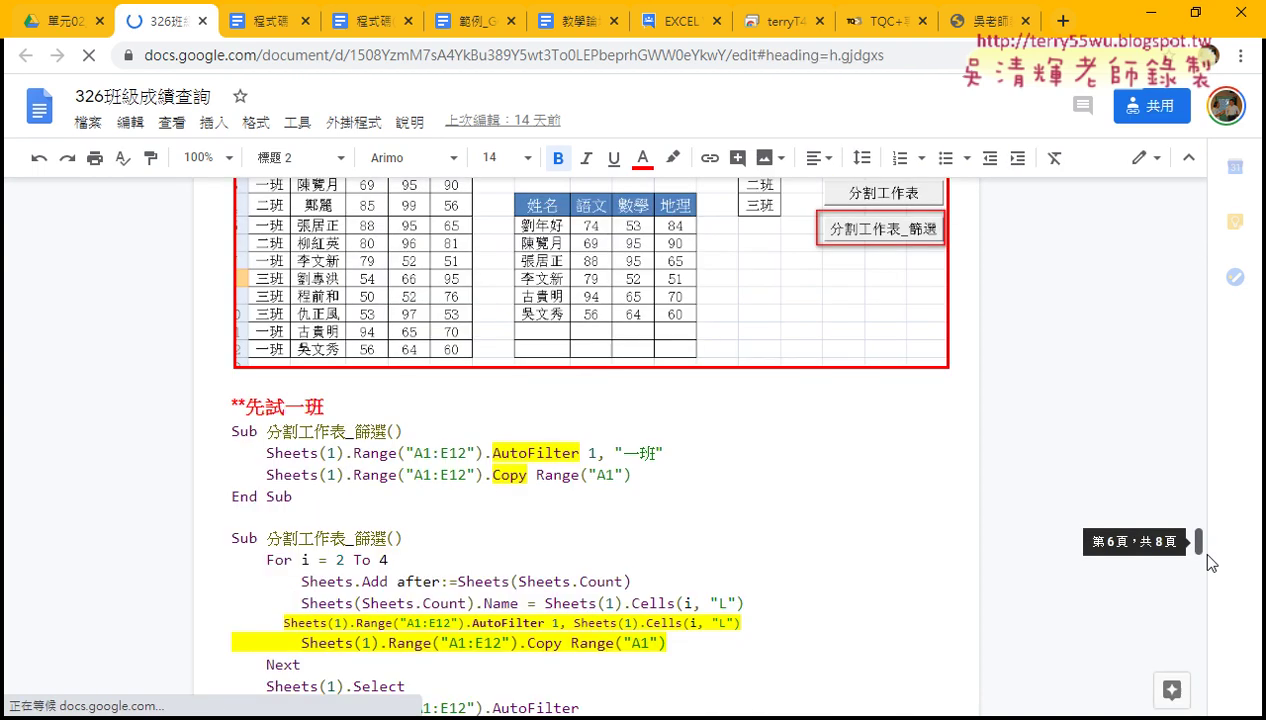
scroll(537, 508, down, 3)
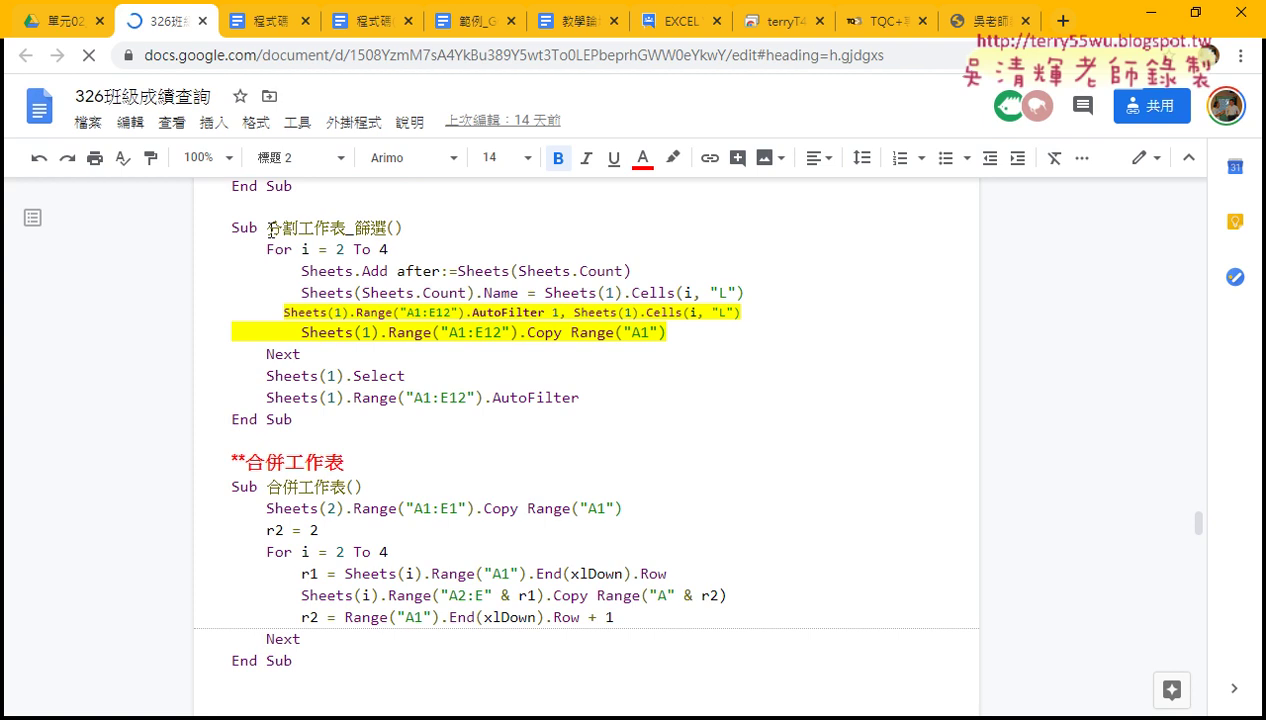
drag(266, 228, 346, 230)
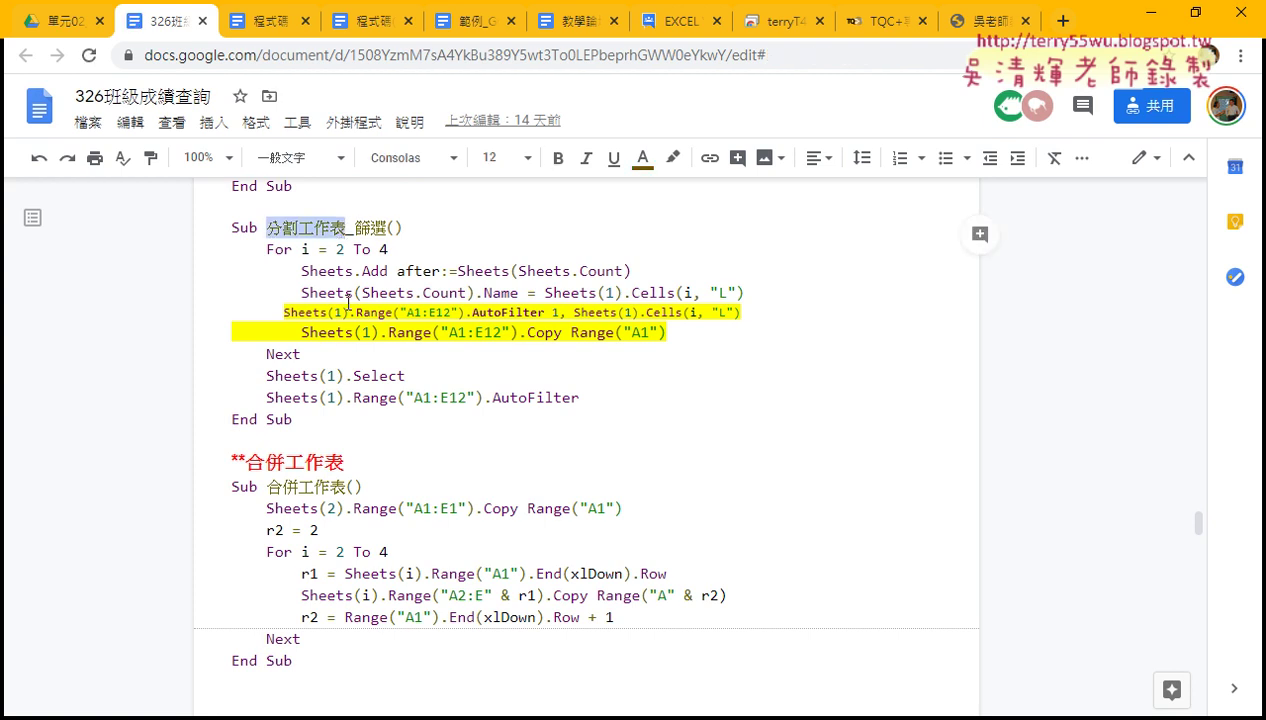
drag(305, 419, 230, 230)
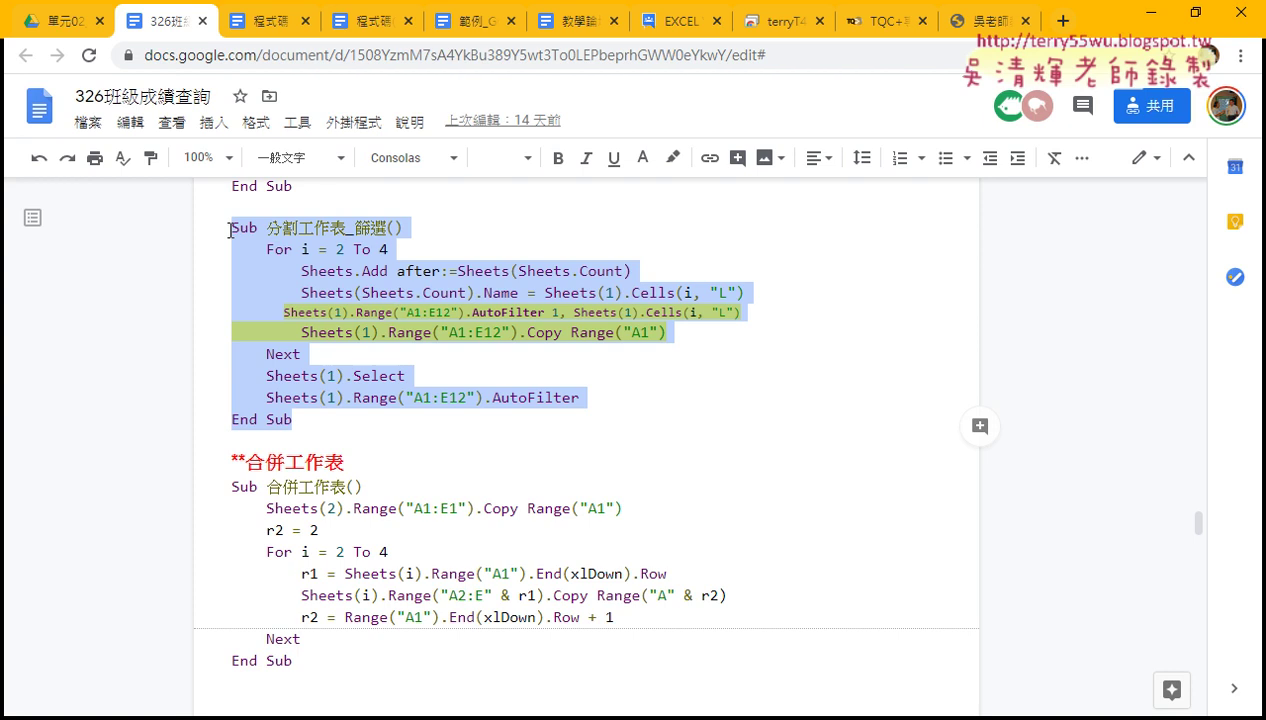
click(1137, 20)
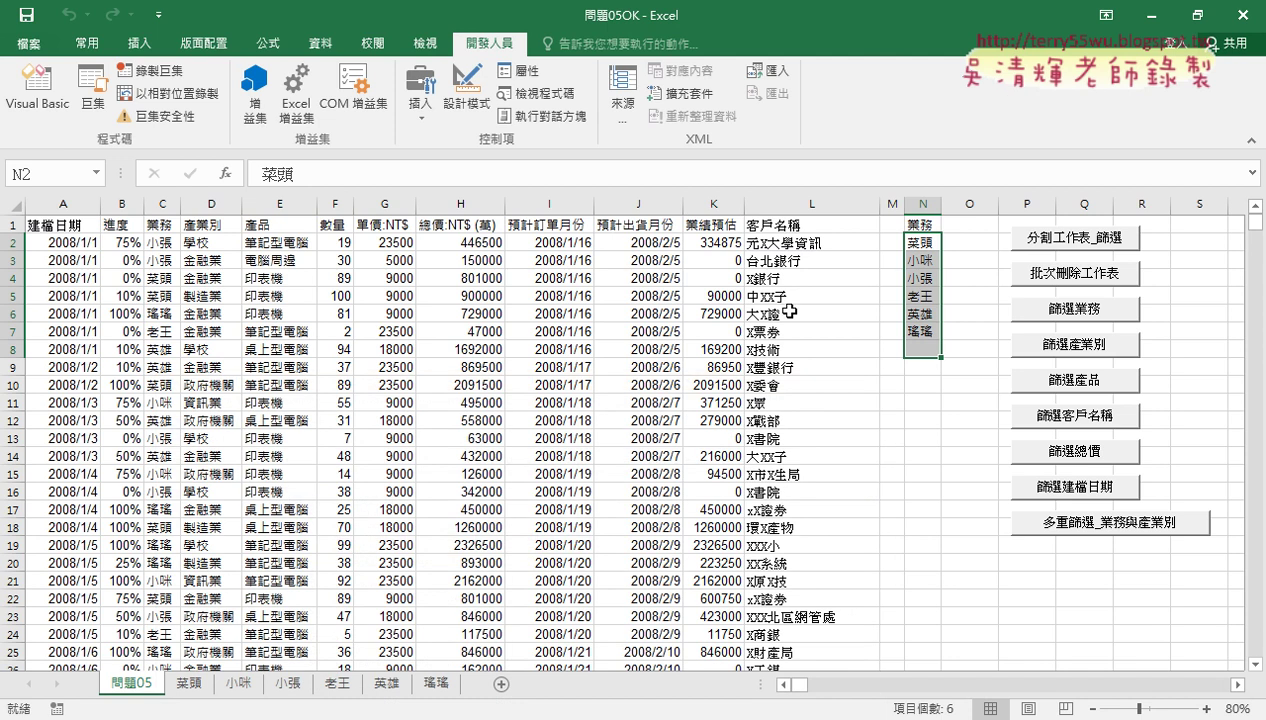
right_click(1032, 236)
click(1065, 378)
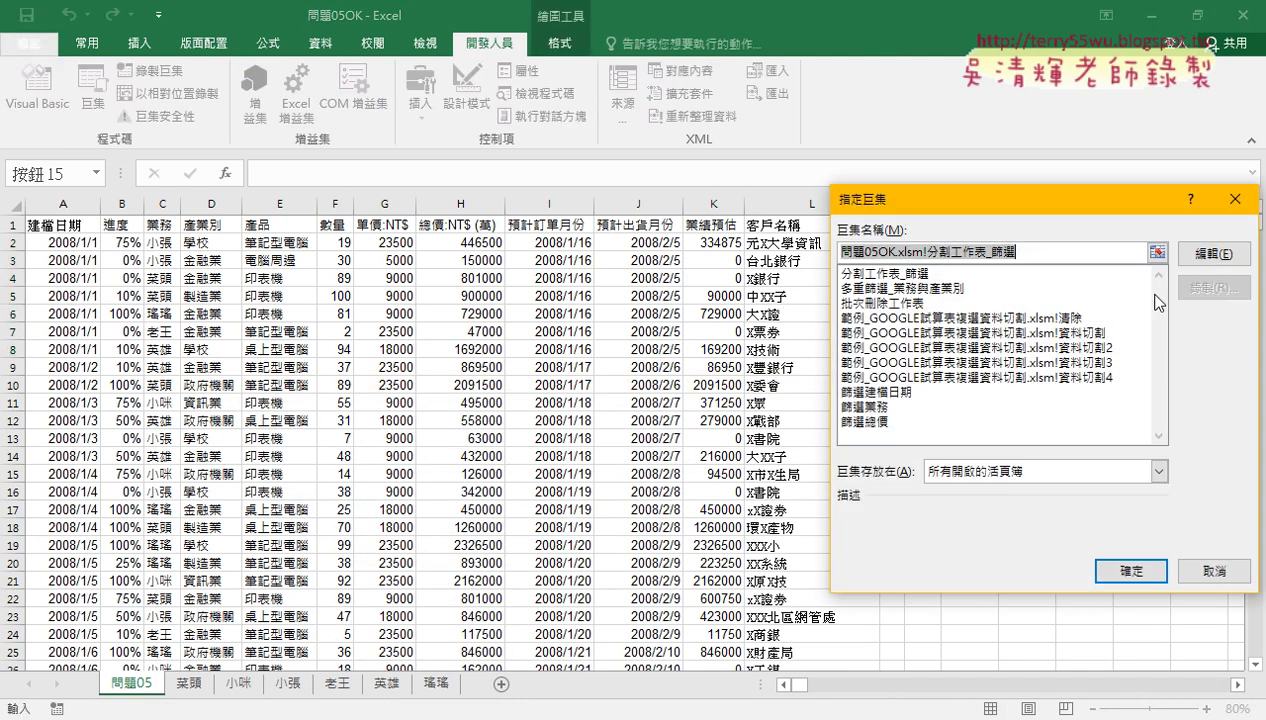
click(1213, 253)
click(35, 105)
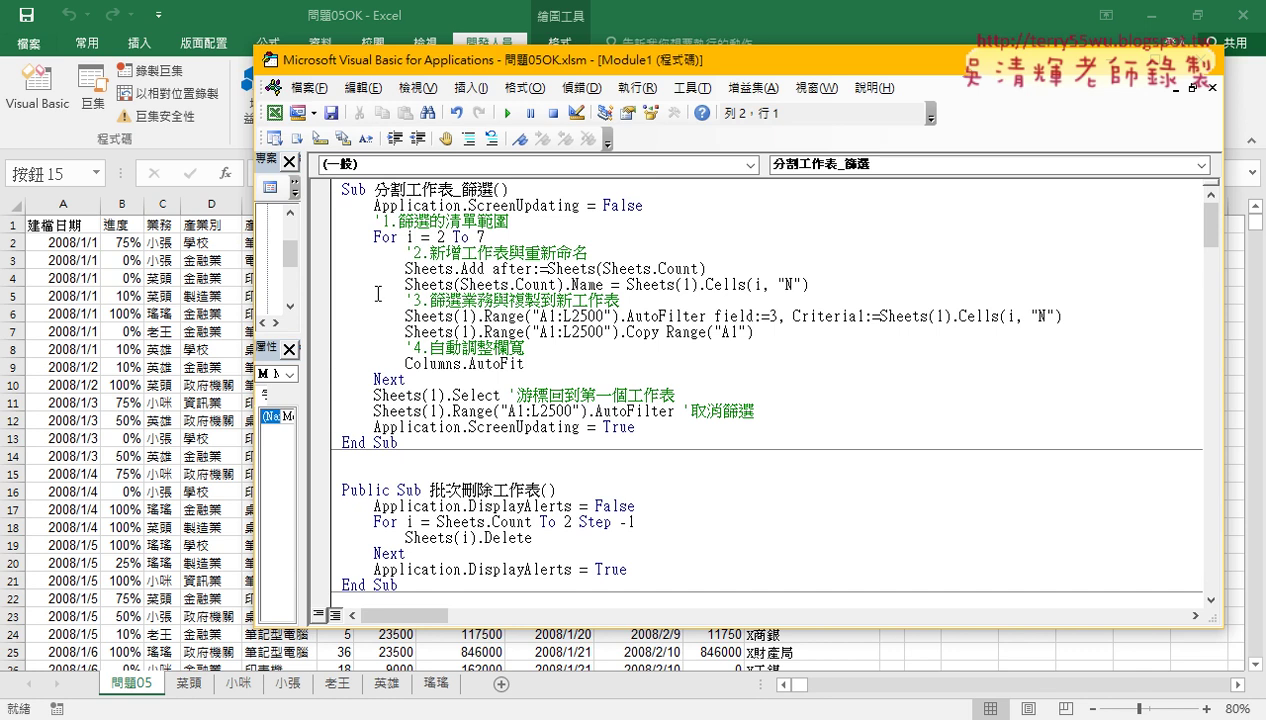
drag(1222, 355, 874, 357)
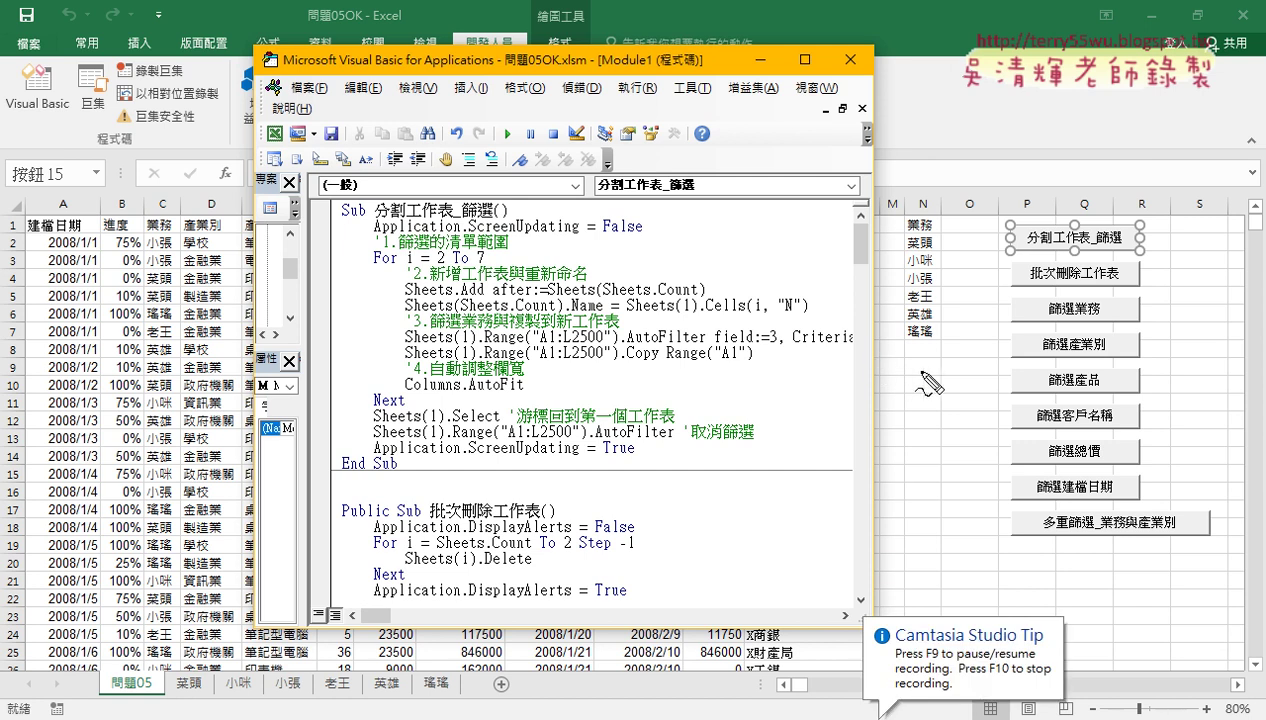
mouse_move(920, 372)
mouse_down()
mouse_move(968, 247)
mouse_move(918, 372)
mouse_up()
drag(905, 233, 936, 233)
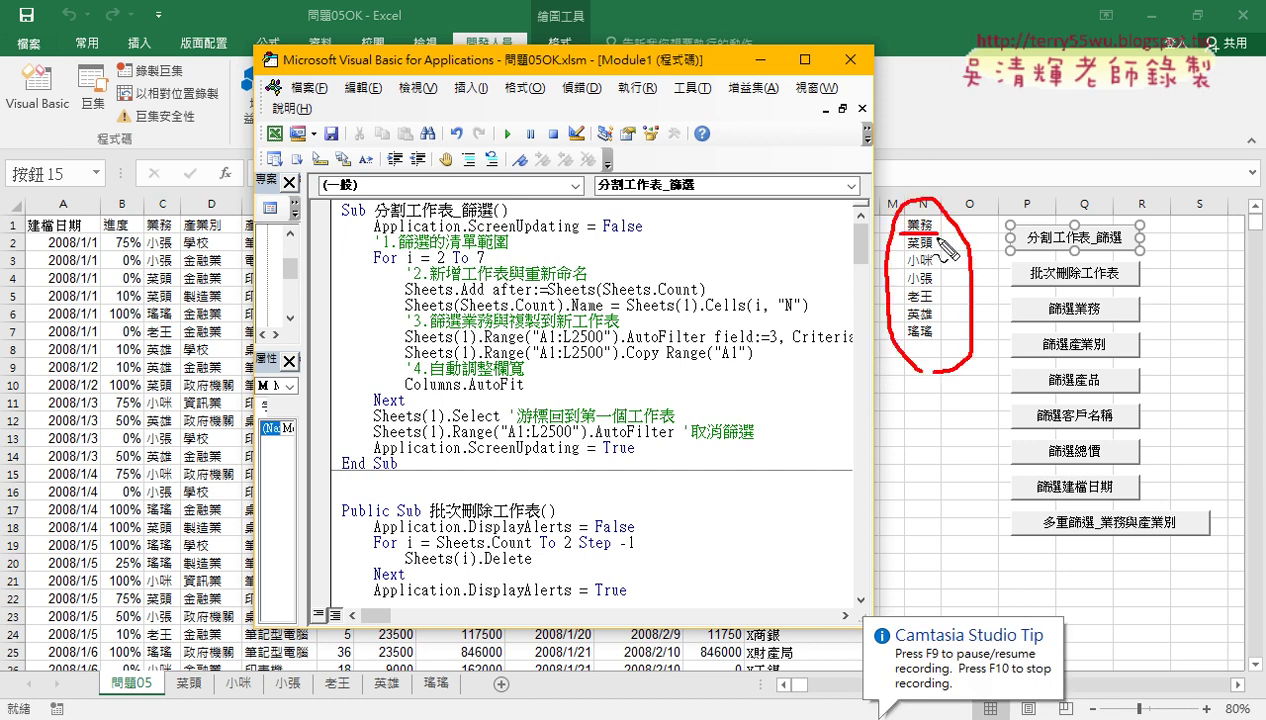
drag(906, 341, 952, 341)
drag(380, 268, 513, 268)
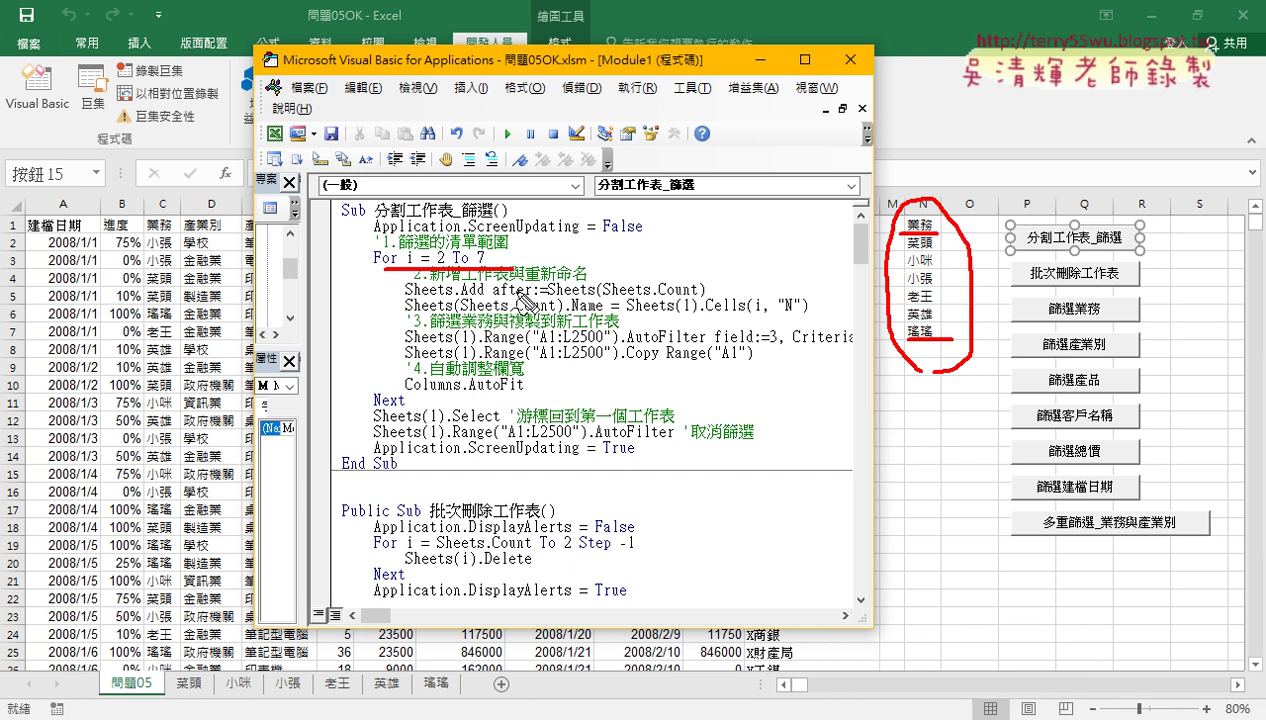
drag(462, 297, 690, 297)
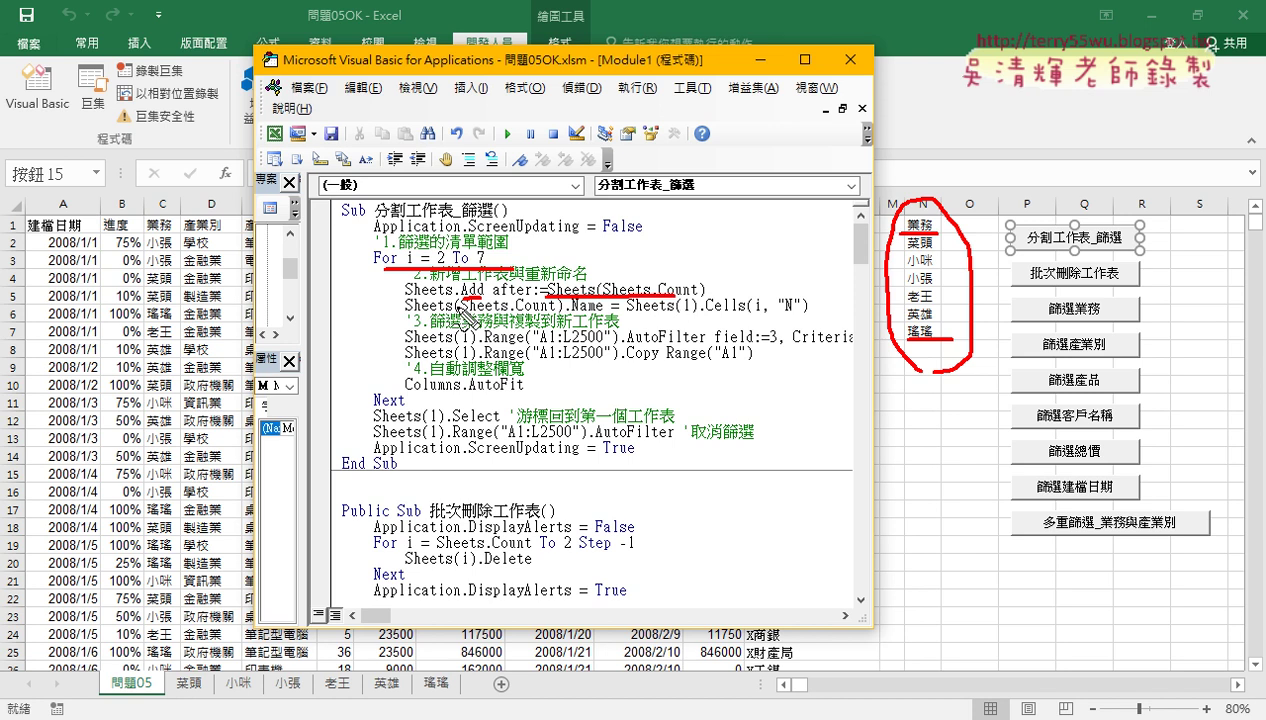
drag(463, 313, 553, 313)
drag(808, 313, 715, 313)
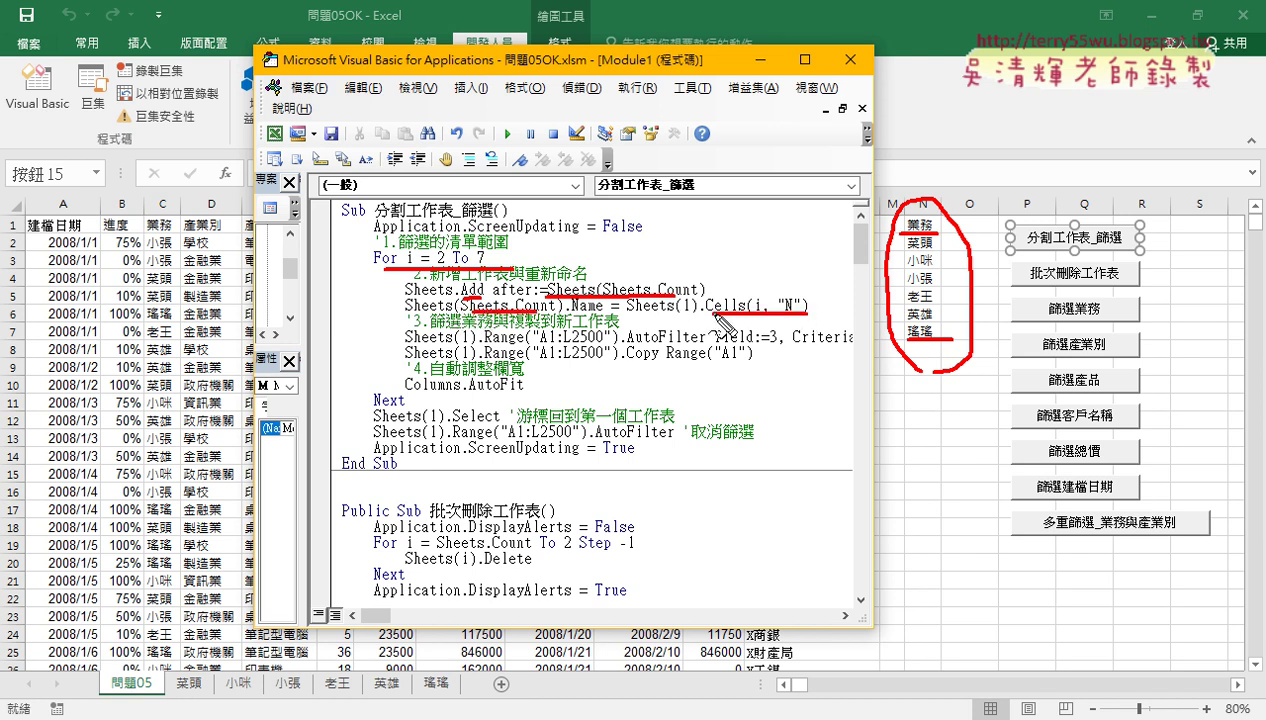
drag(930, 212, 936, 210)
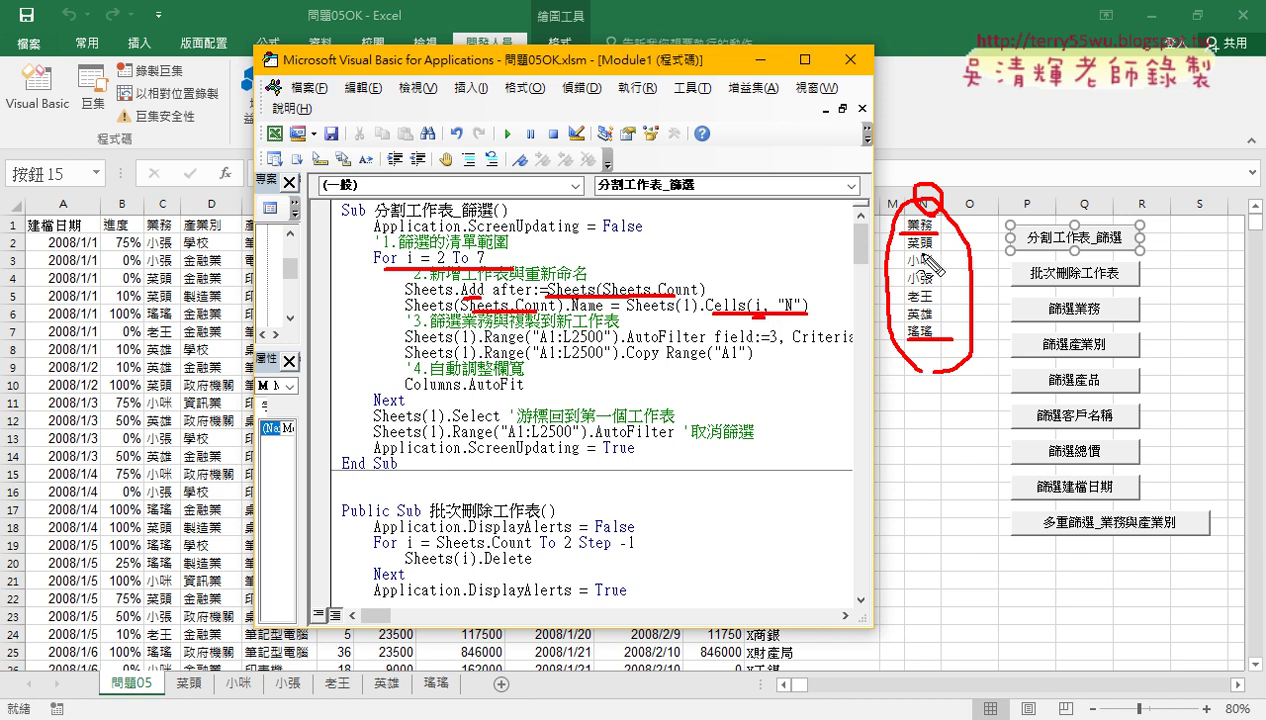
drag(904, 240, 925, 256)
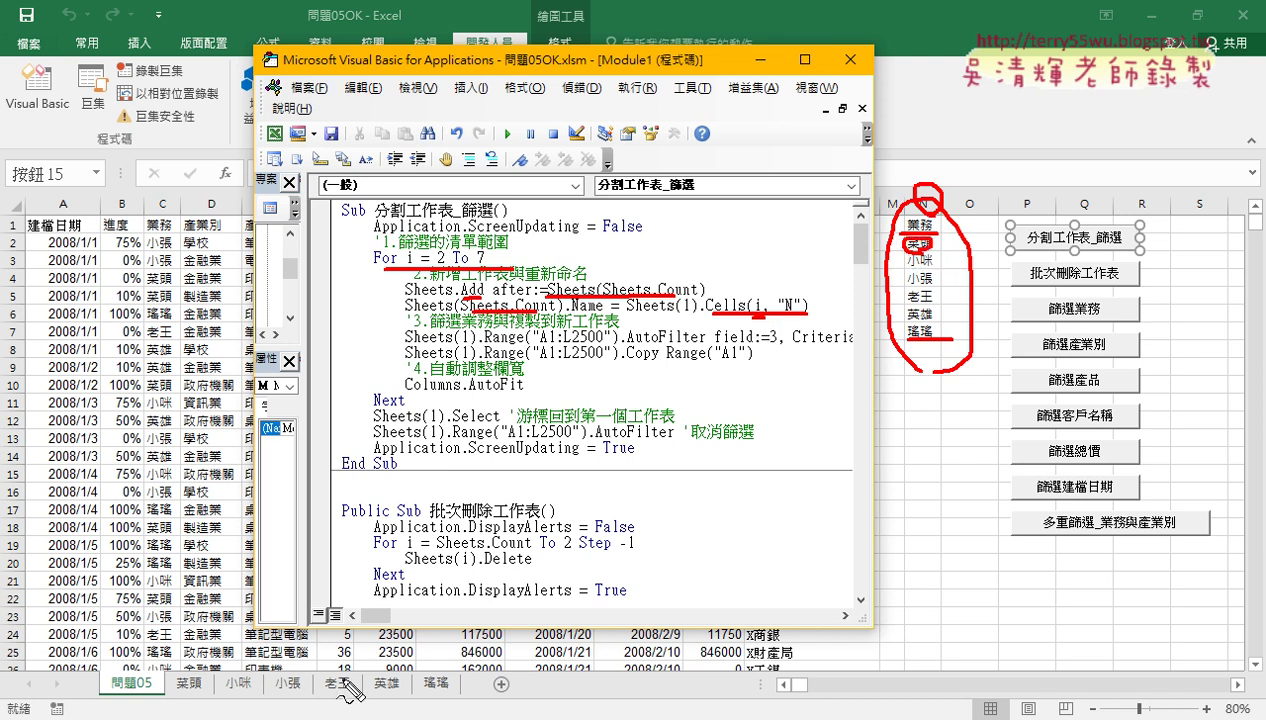
drag(166, 700, 207, 698)
mouse_move(170, 585)
mouse_down()
mouse_move(190, 668)
mouse_move(205, 640)
mouse_up()
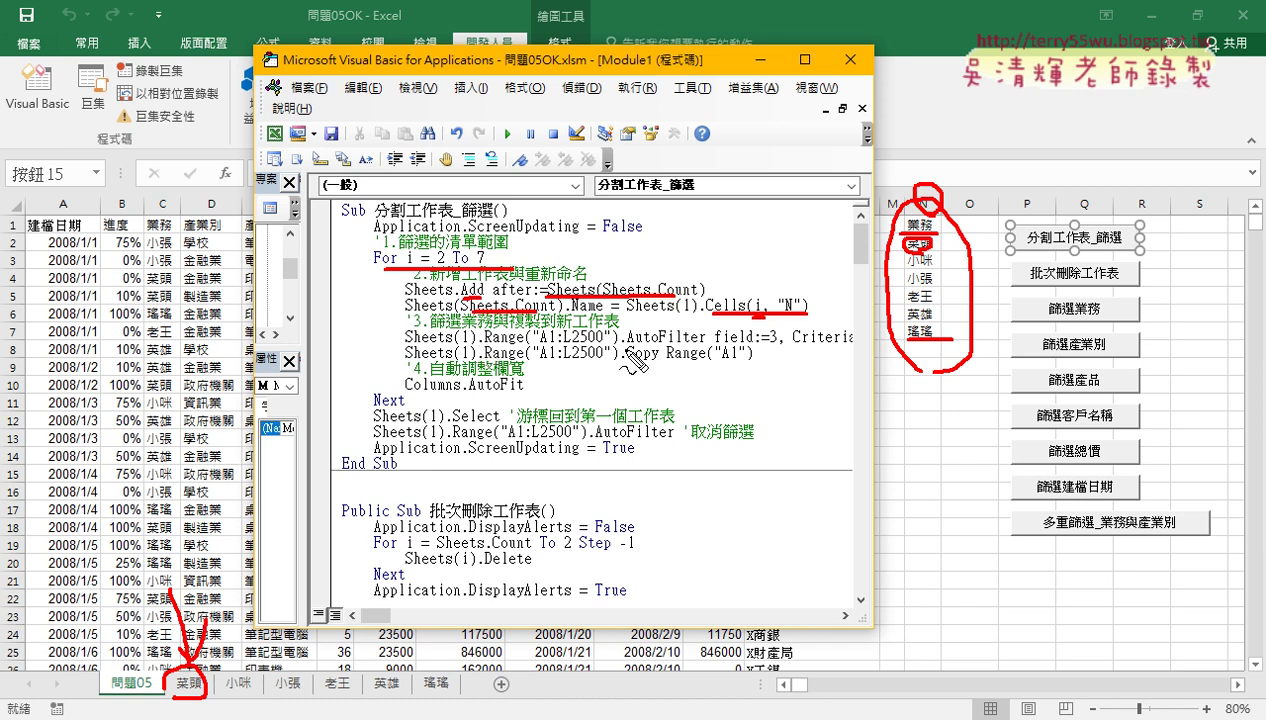
drag(627, 341, 706, 341)
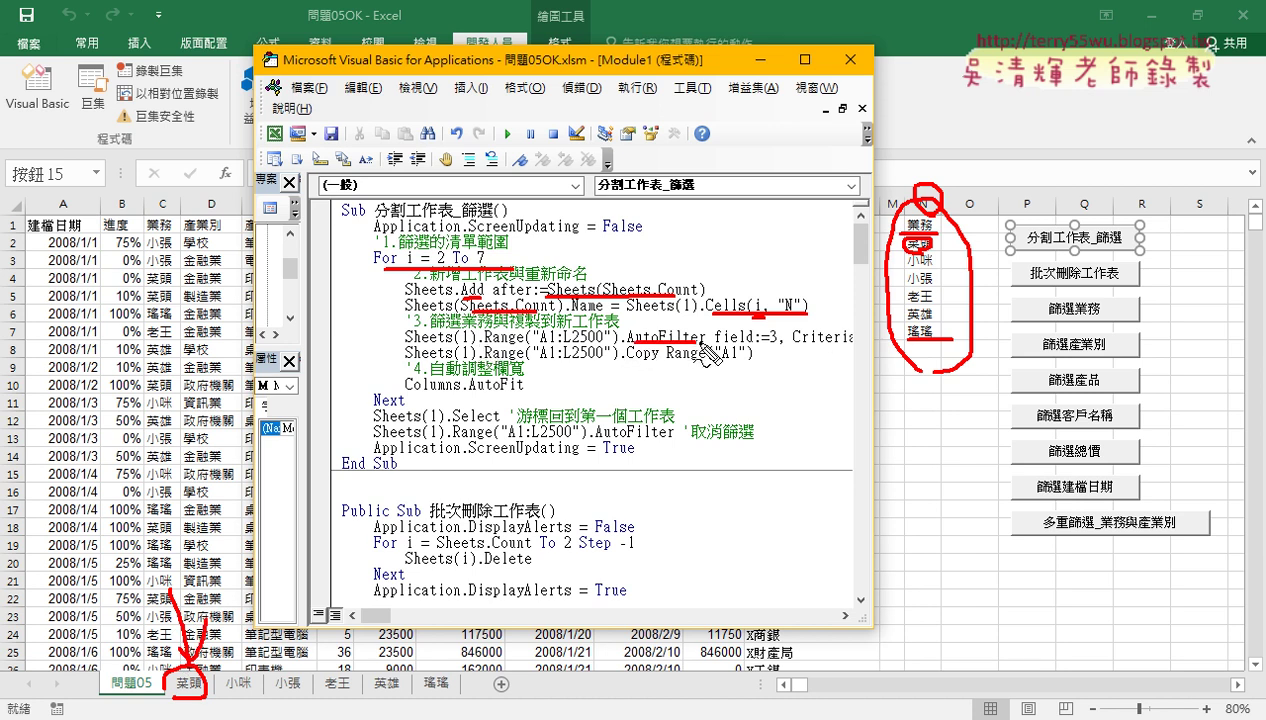
key(Escape)
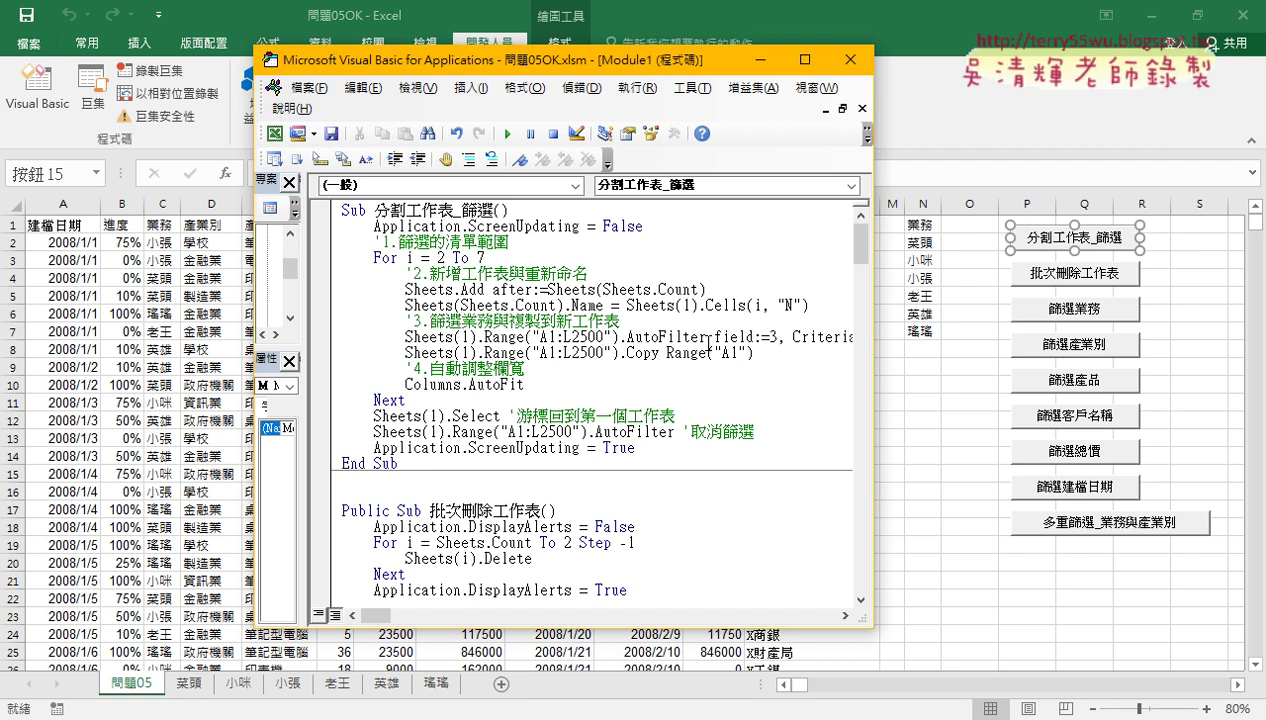
- Remove field:=, the remaining filter arguments and the Sheets(1). prefix from the AutoFilter line
drag(874, 350, 1144, 350)
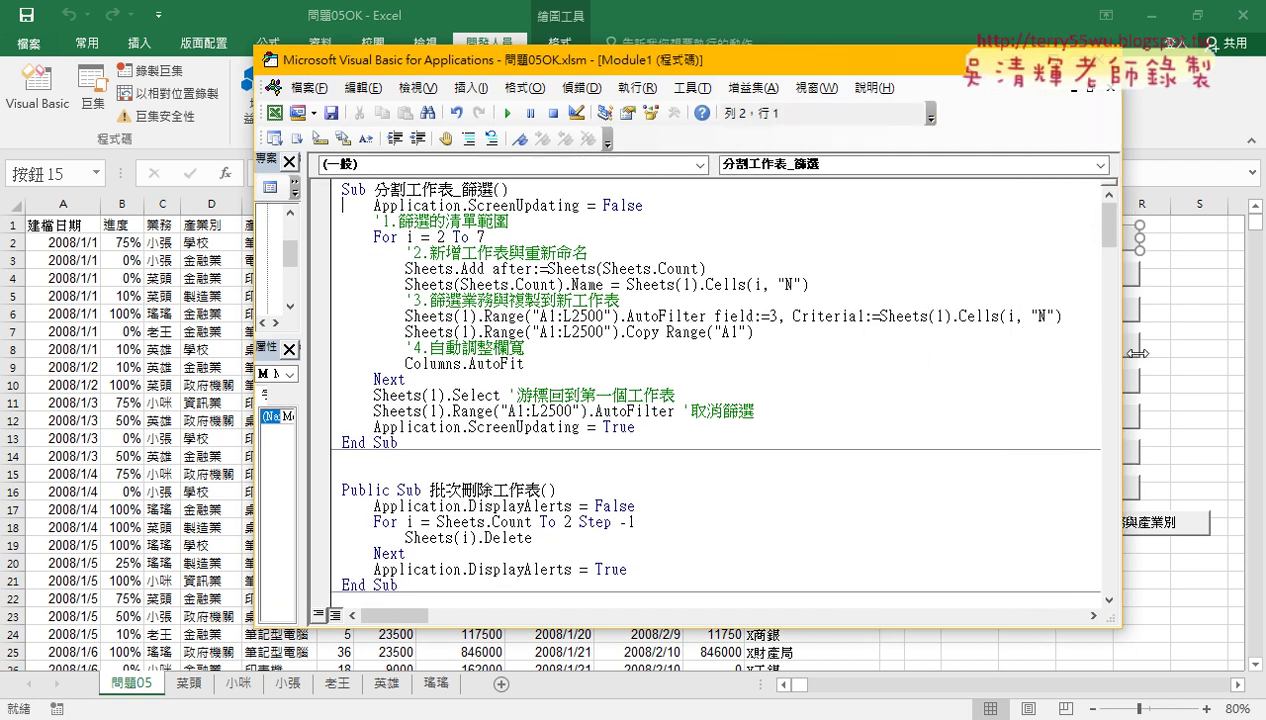
double_click(769, 316)
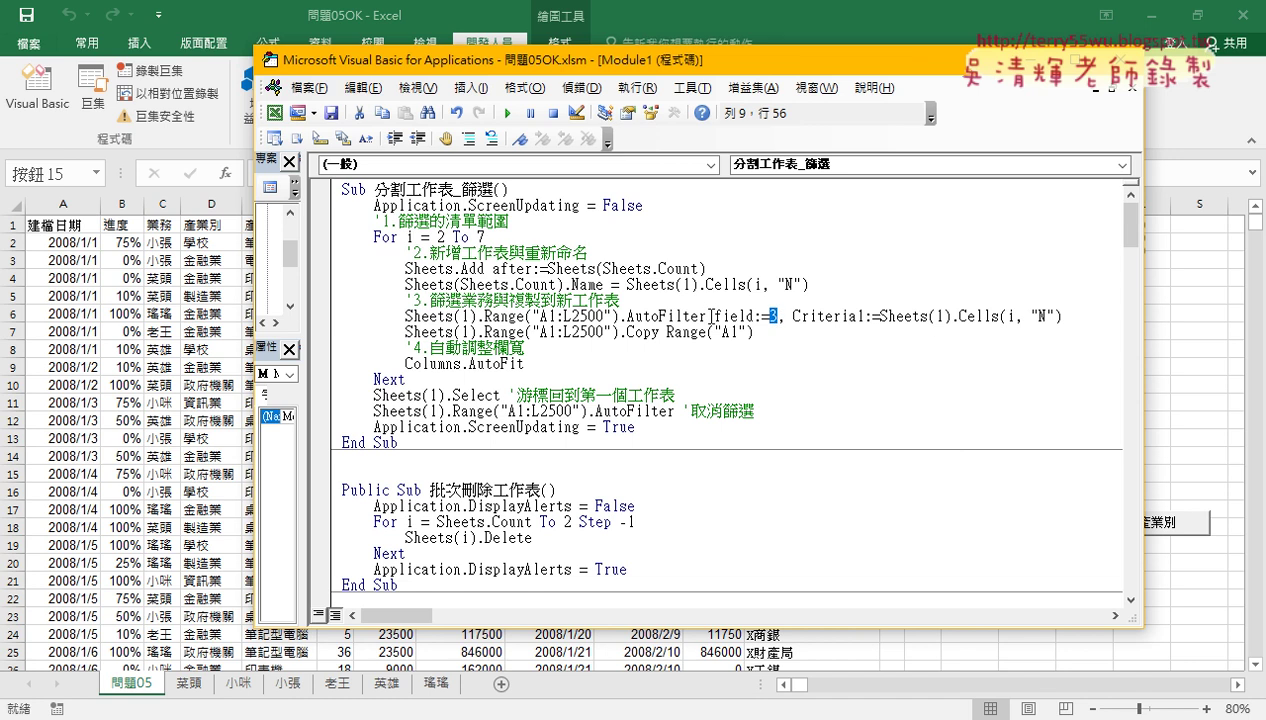
drag(714, 316, 767, 317)
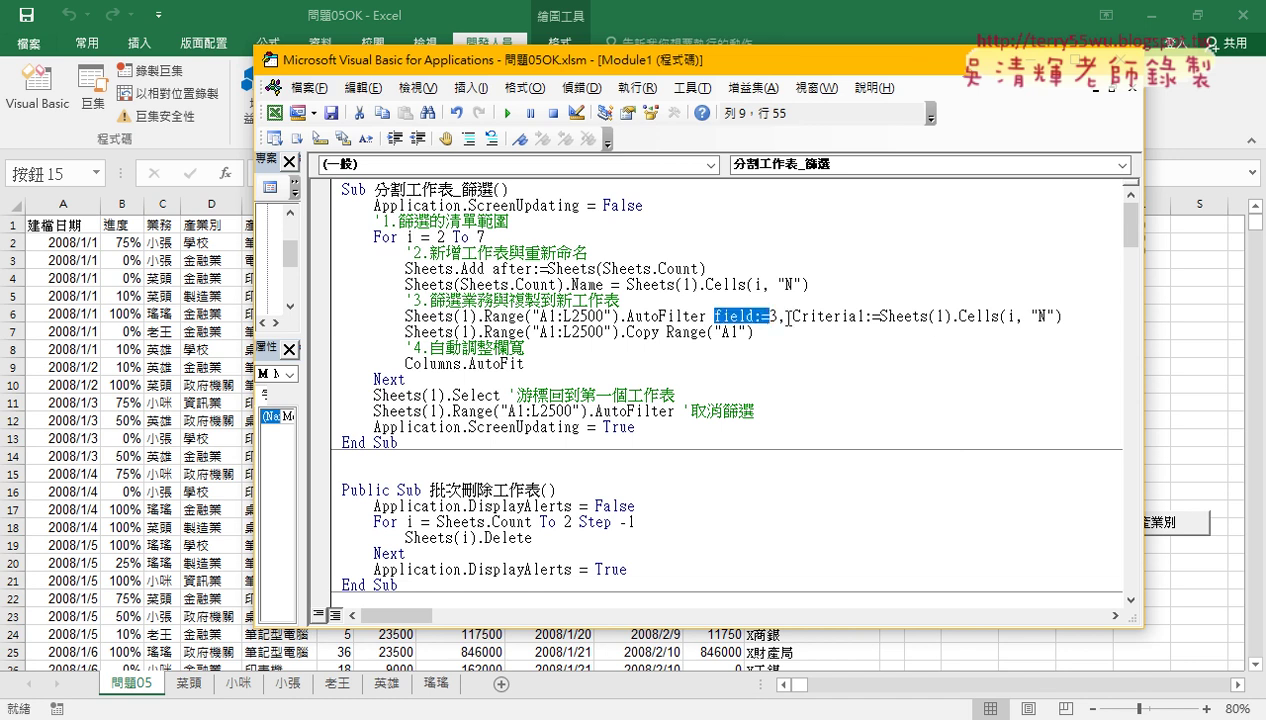
key(BackSpace)
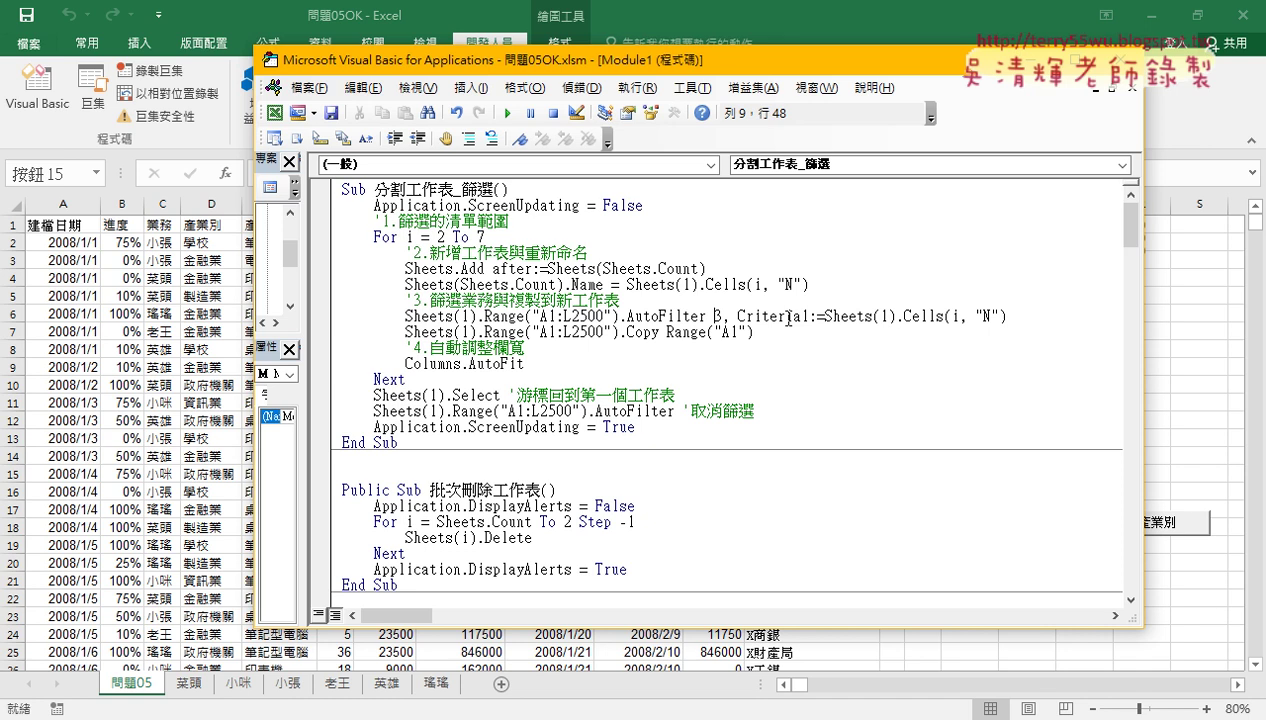
key(Left)
key(shift+End)
key(Delete)
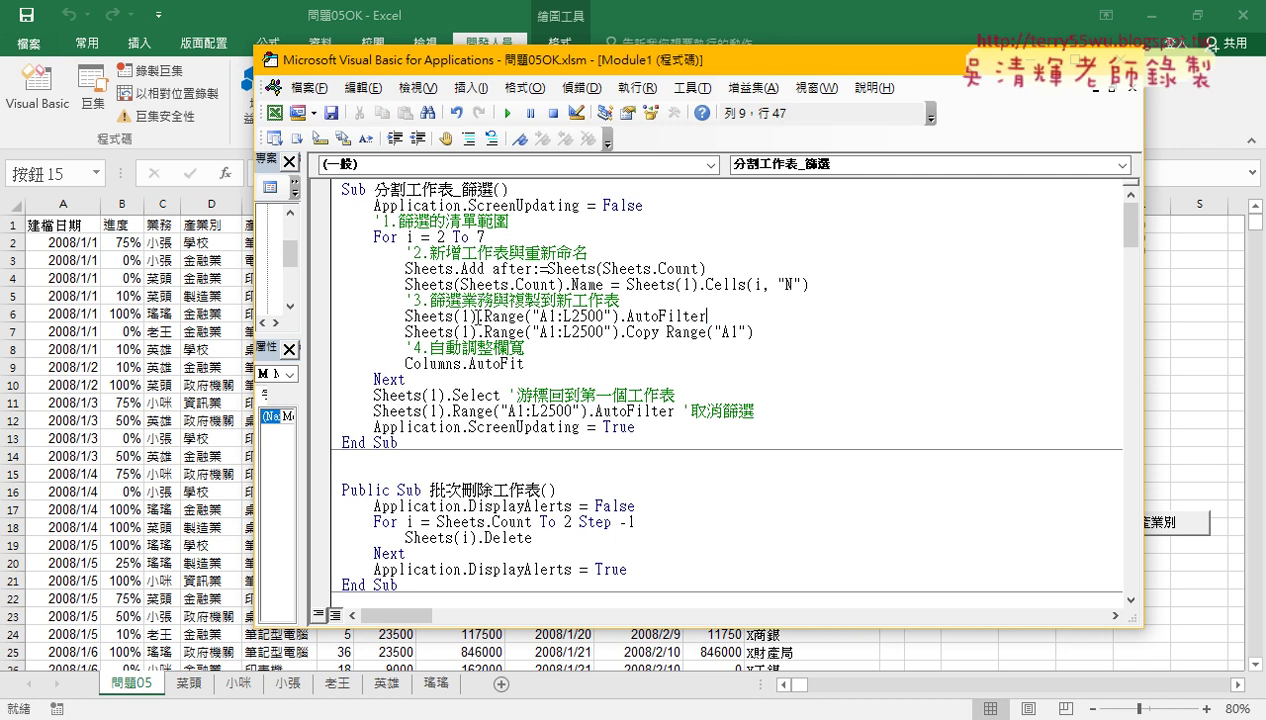
drag(486, 316, 405, 316)
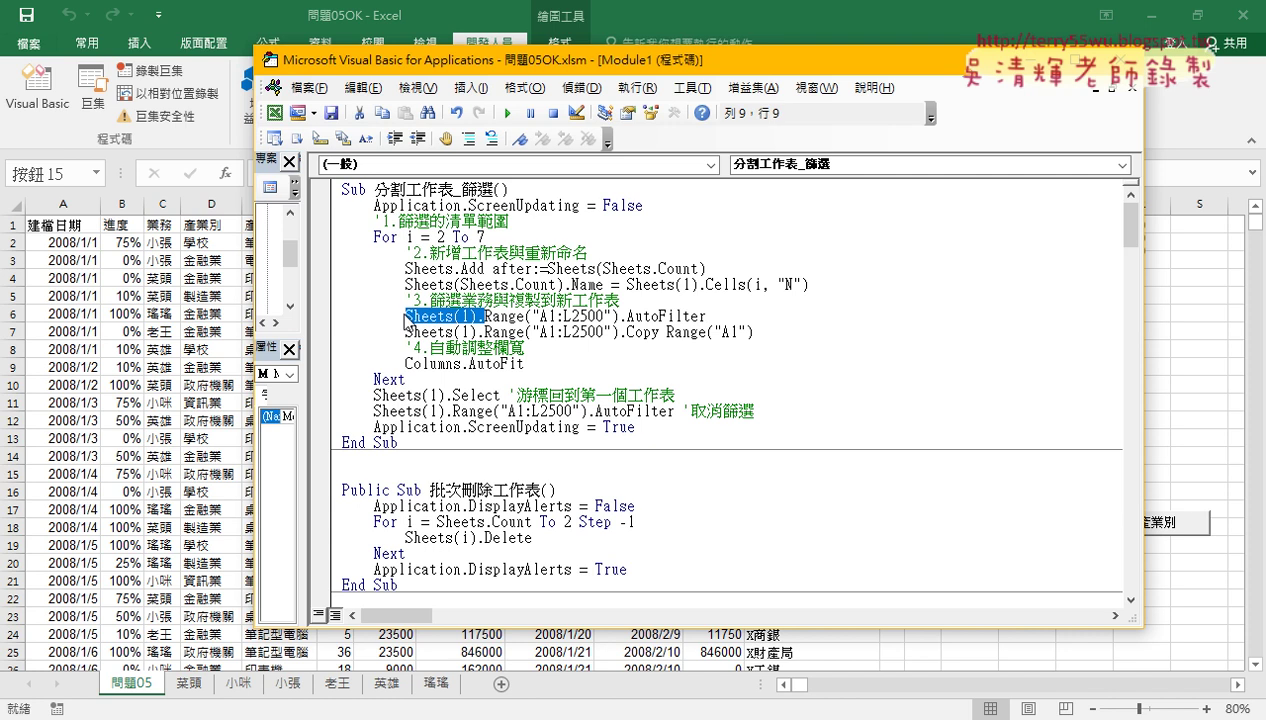
key(Delete)
- Complete the line as AutoFilter 3,Sheets(1).Cells(i, "N"), copying the expression from the renaming line
click(678, 320)
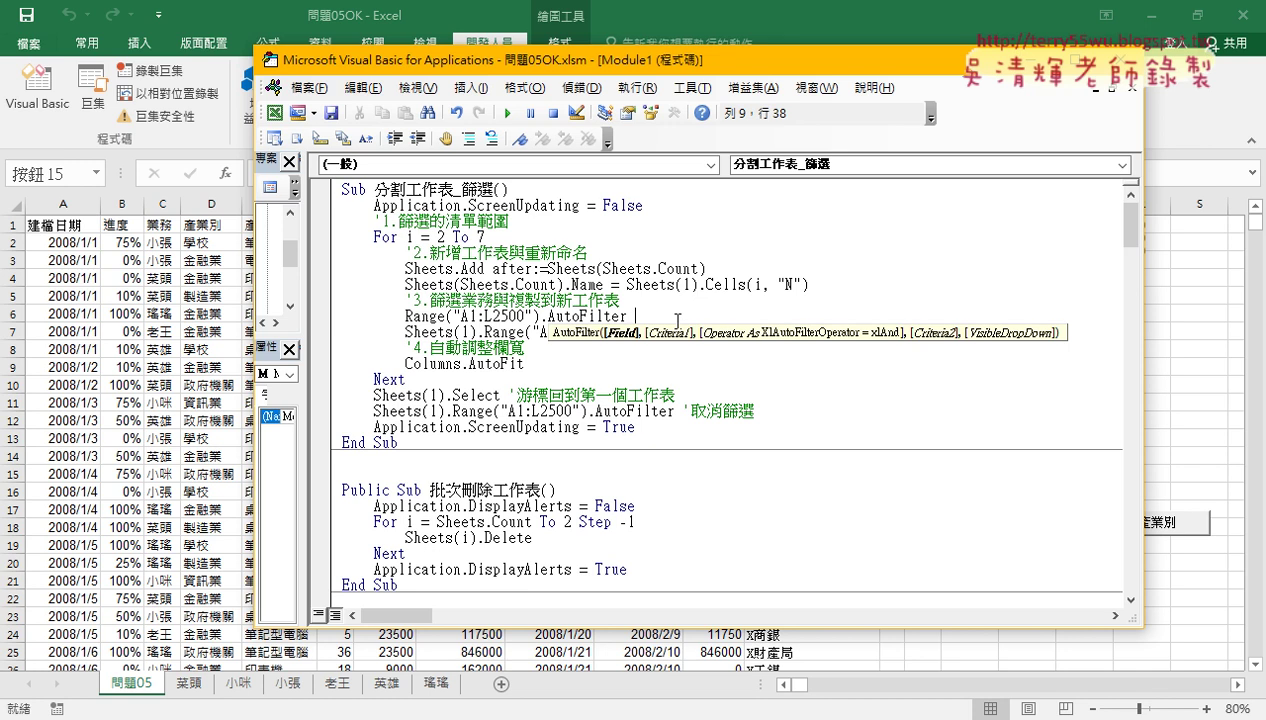
text(3)
text(,)
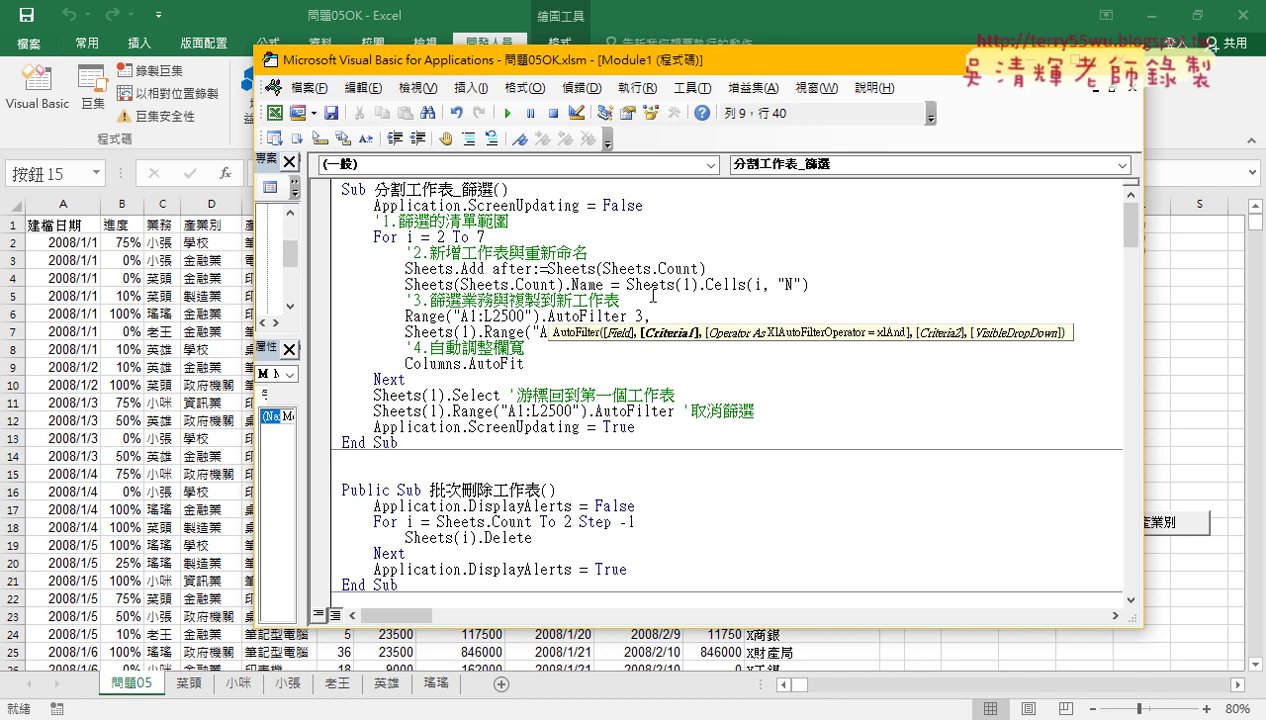
click(622, 292)
click(609, 445)
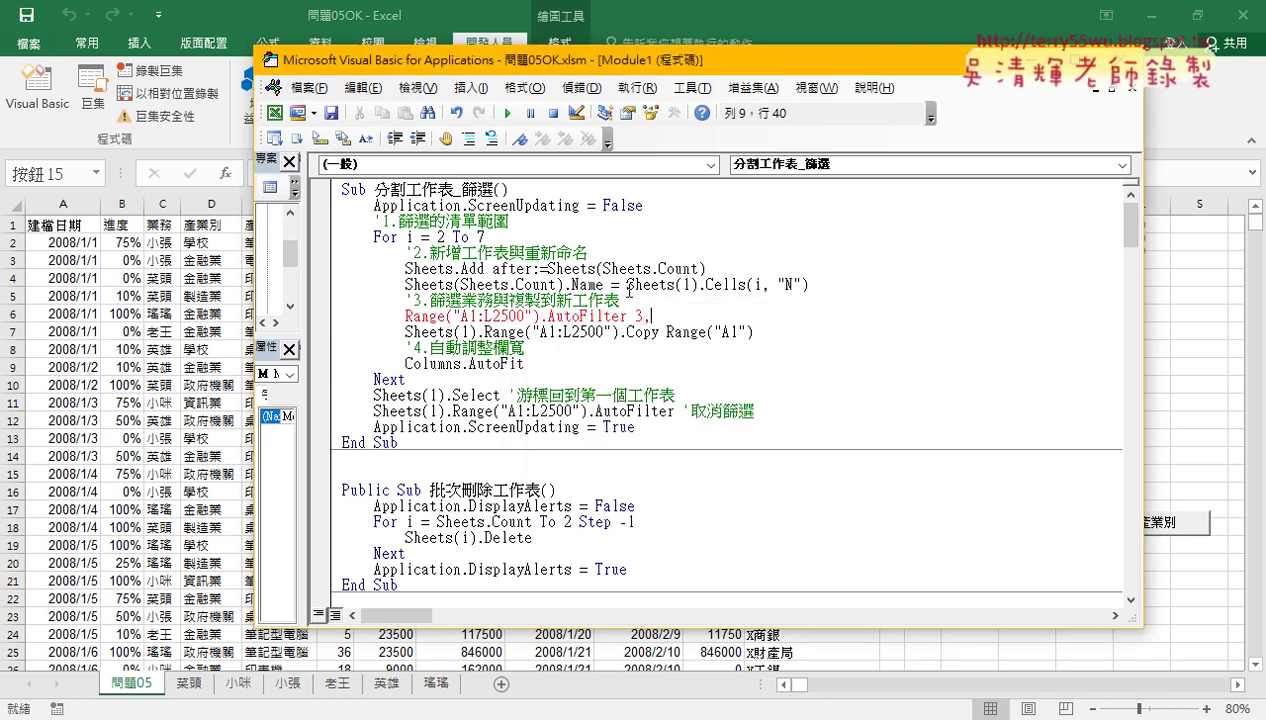
drag(627, 284, 808, 284)
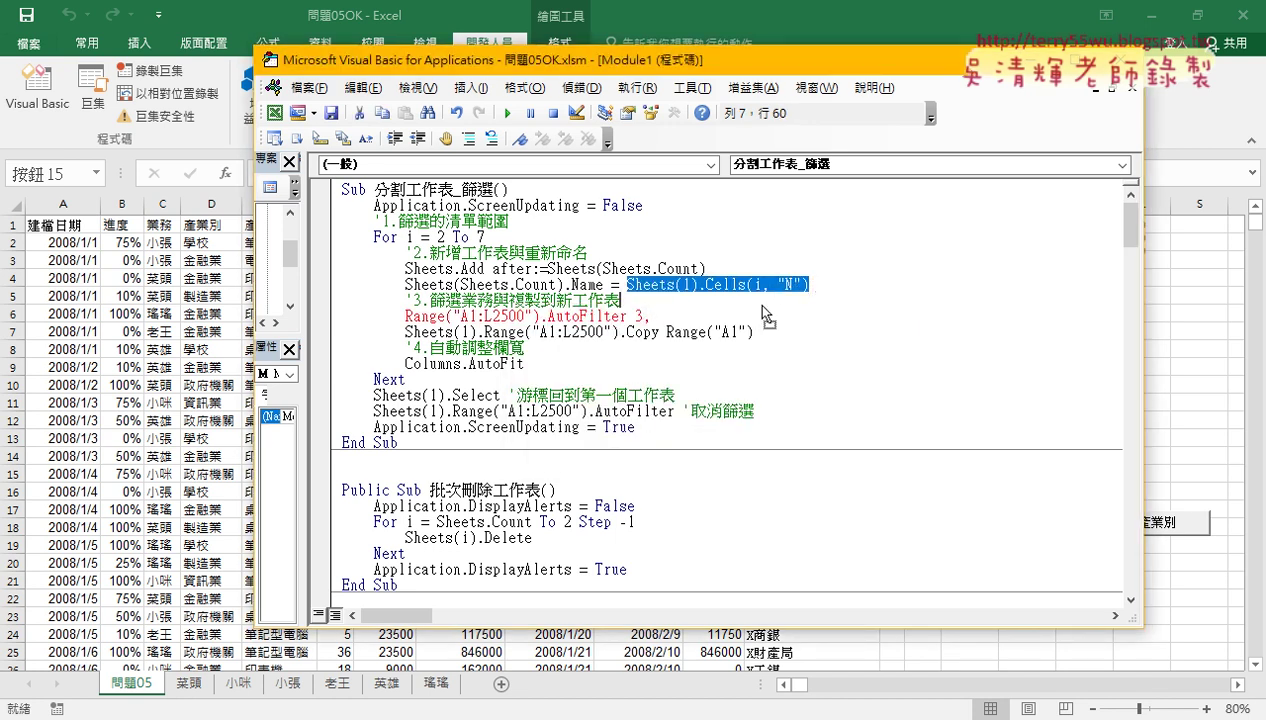
key(ctrl+c)
click(756, 314)
key(ctrl+v)
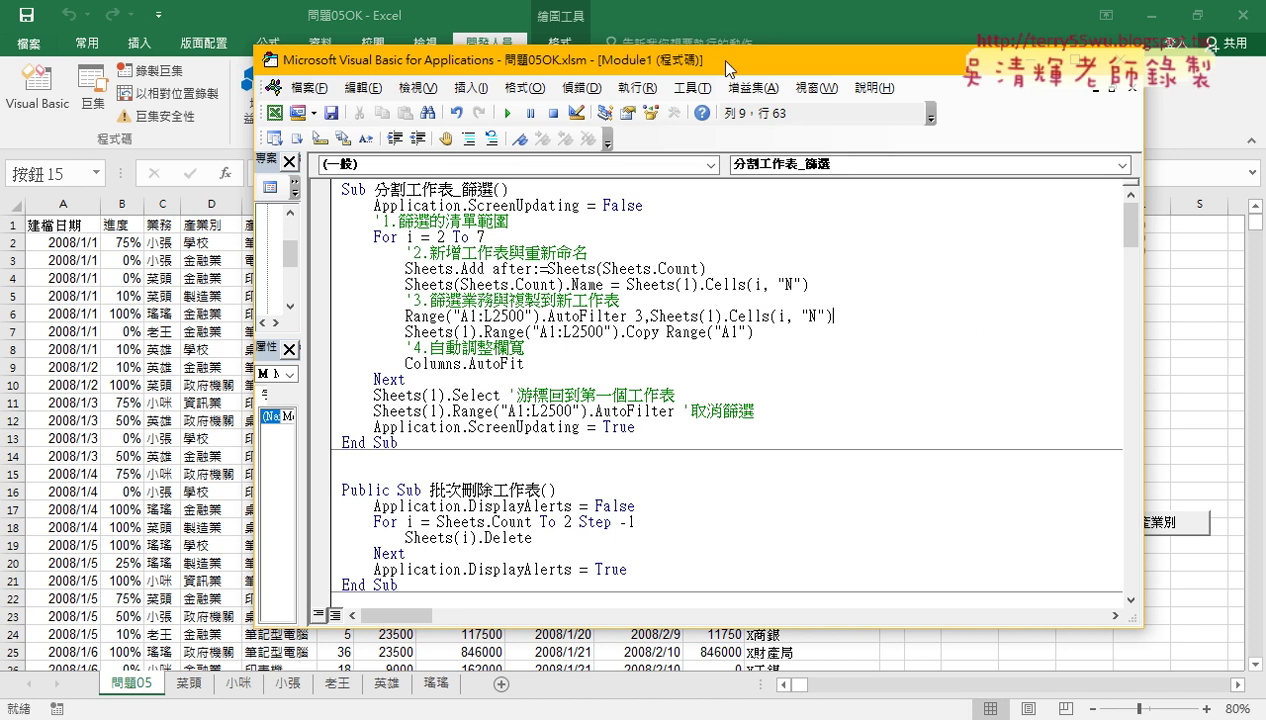
drag(717, 59, 469, 70)
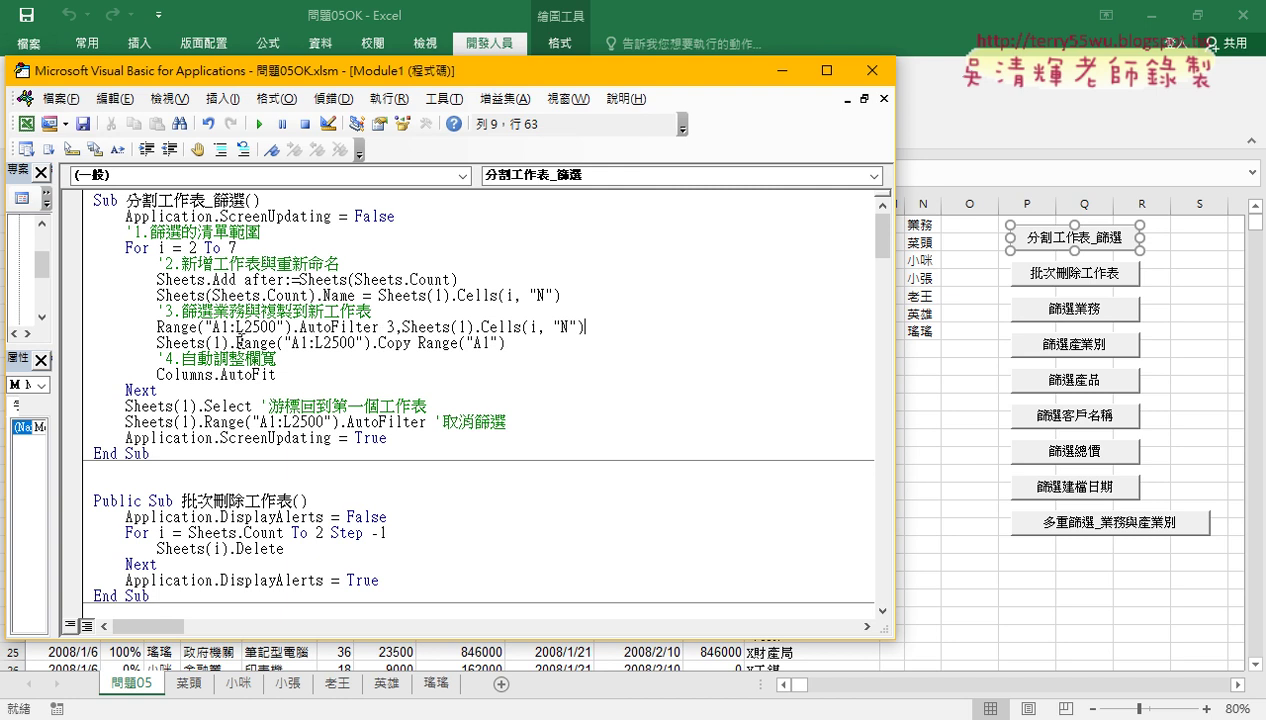
mouse_move(237, 343)
mouse_down()
mouse_move(157, 343)
mouse_move(157, 327)
mouse_up()
click(255, 342)
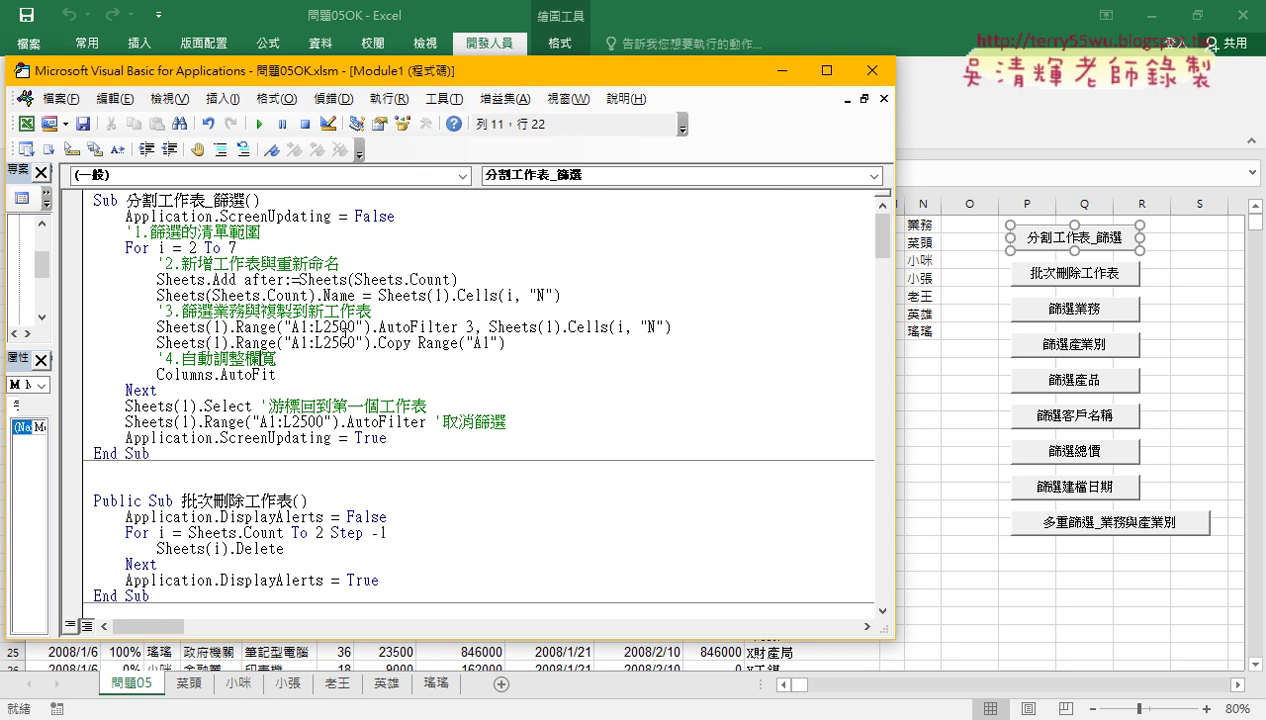
click(392, 342)
drag(381, 327, 157, 327)
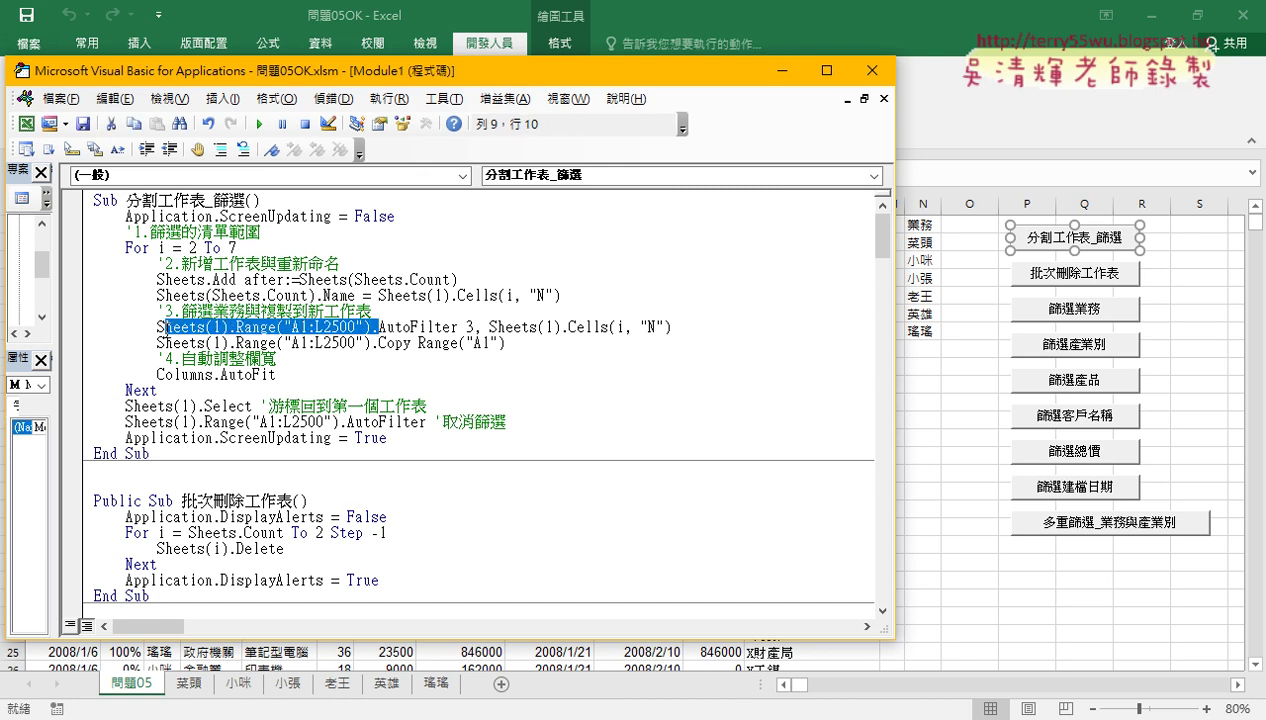
drag(506, 343, 418, 343)
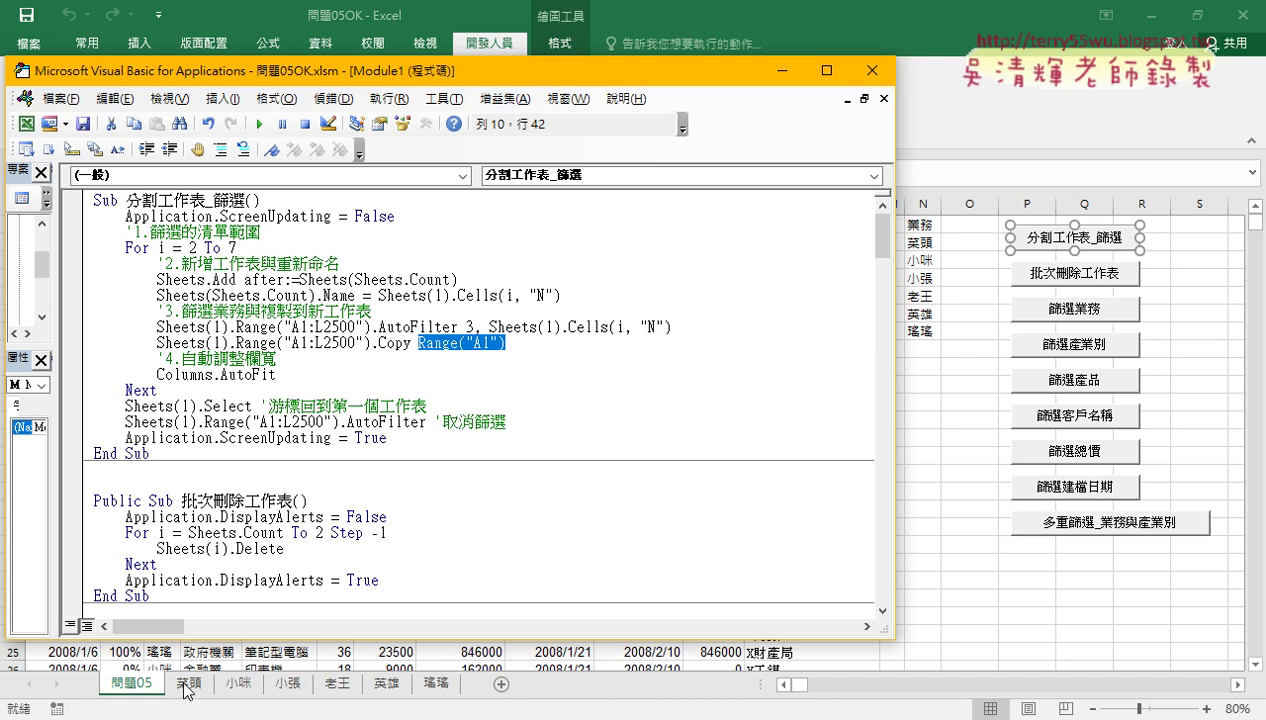
drag(430, 406, 118, 408)
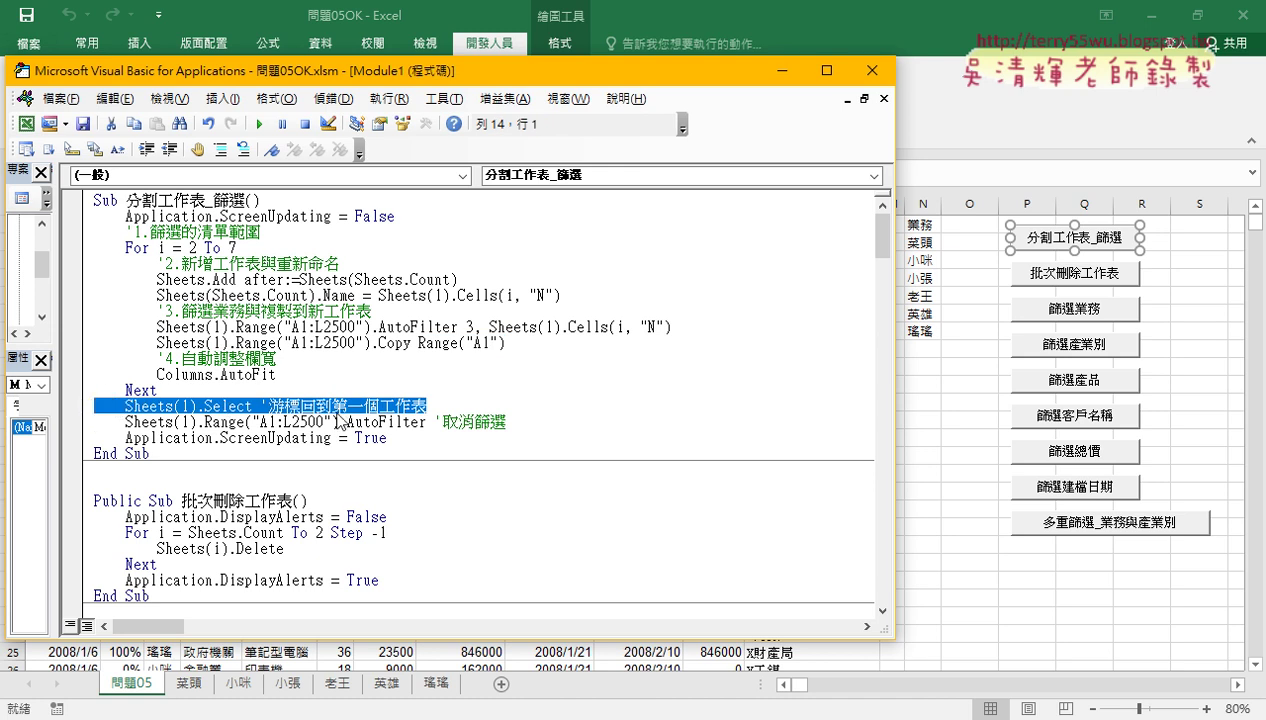
drag(540, 418, 200, 422)
drag(434, 420, 352, 420)
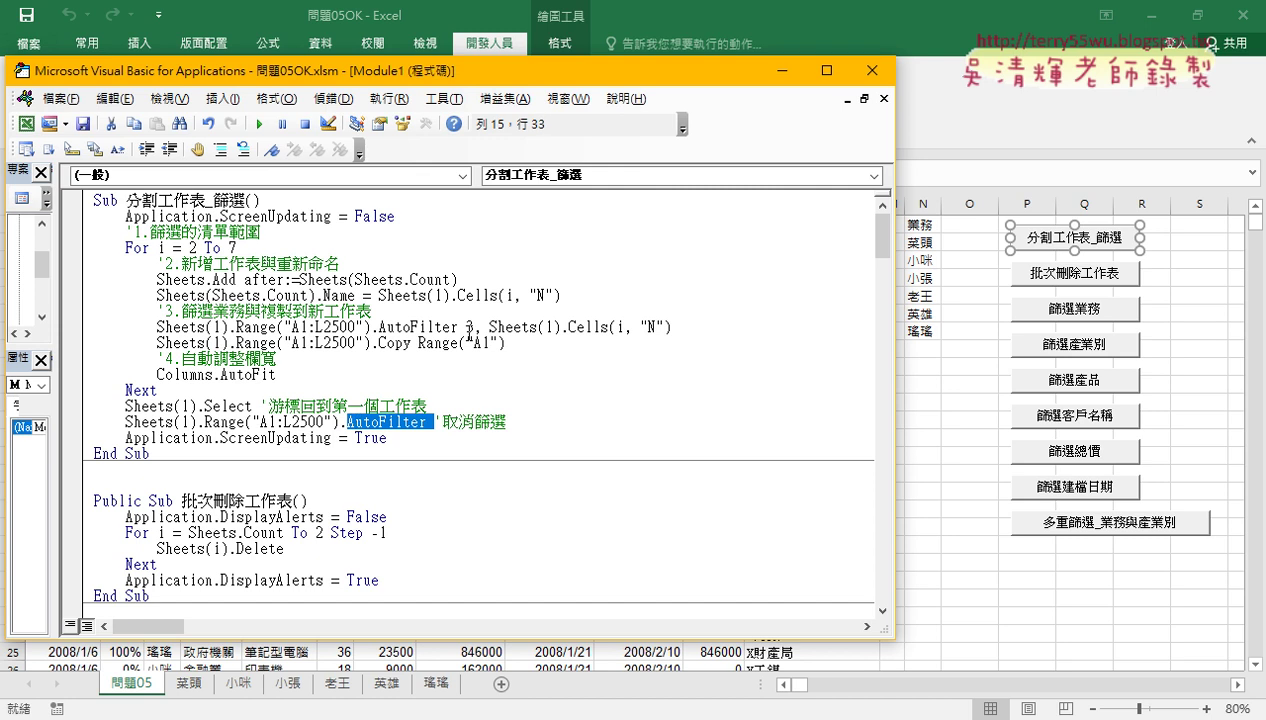
drag(466, 328, 680, 333)
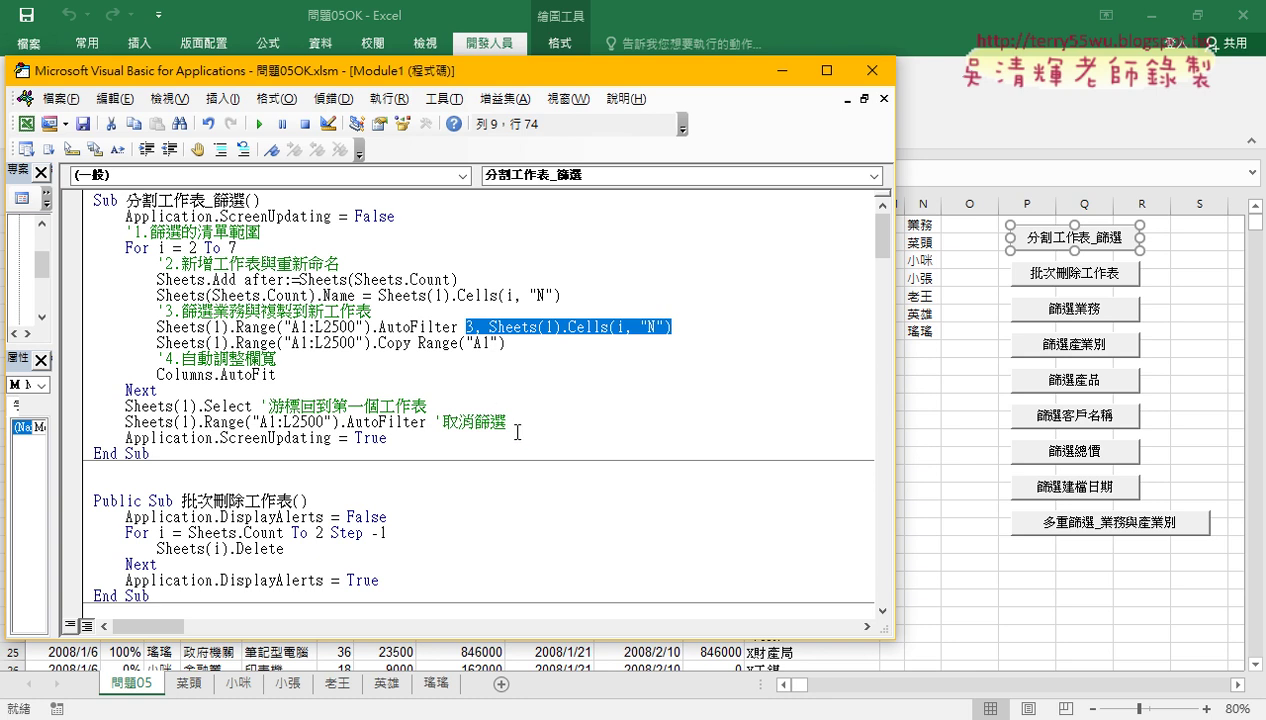
scroll(512, 428, down, 2)
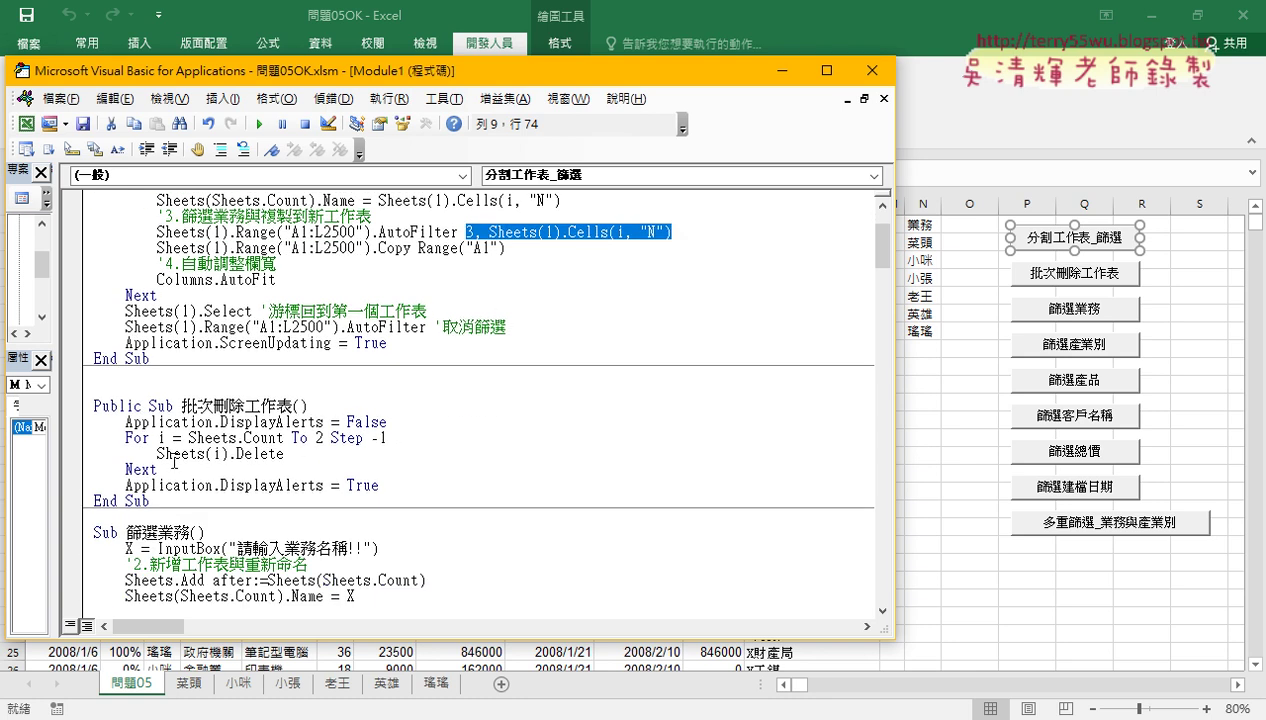
- Review 批次刪除工作表: the sheet delete statement, the Step -1 countdown loop and DisplayAlerts
drag(158, 454, 290, 455)
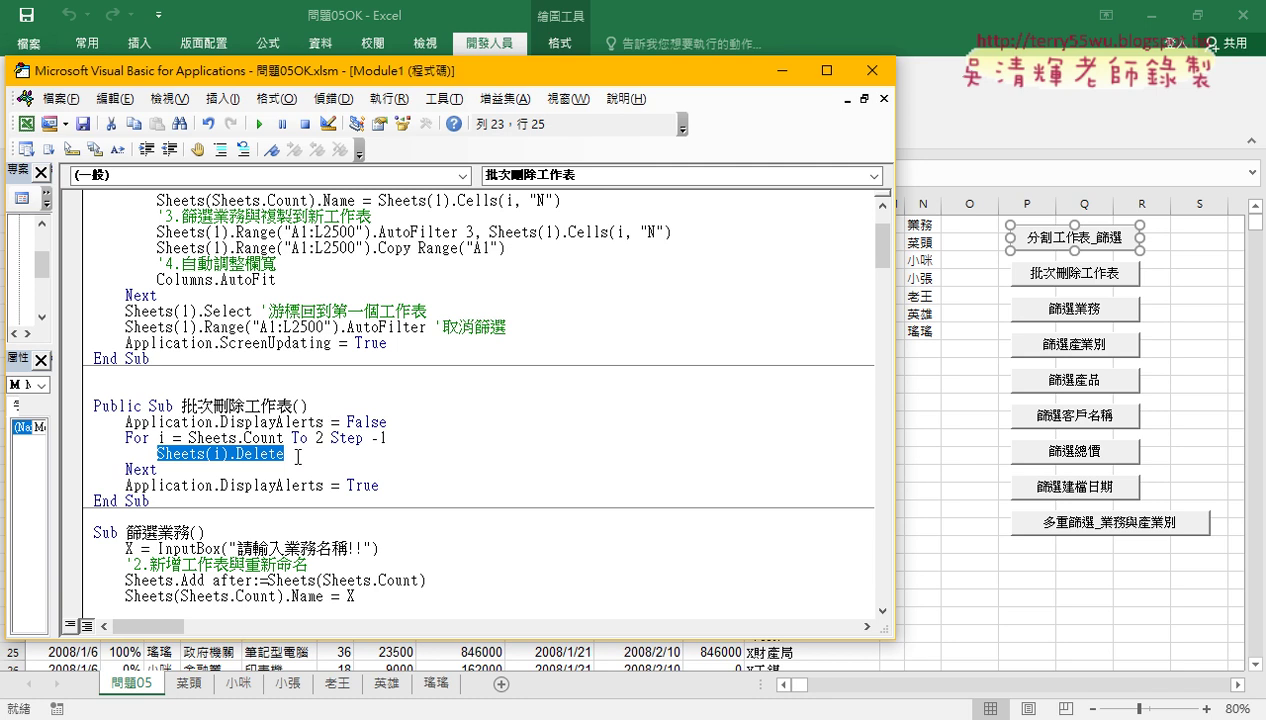
drag(190, 437, 395, 441)
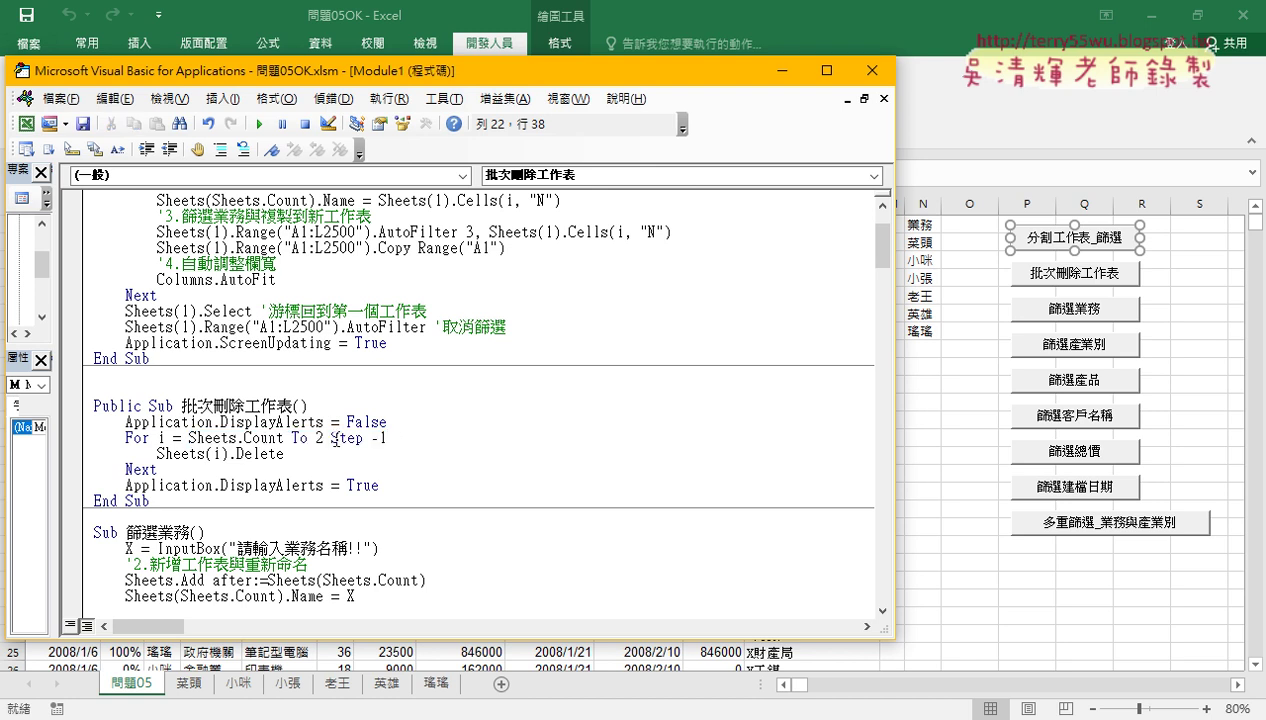
drag(331, 438, 387, 438)
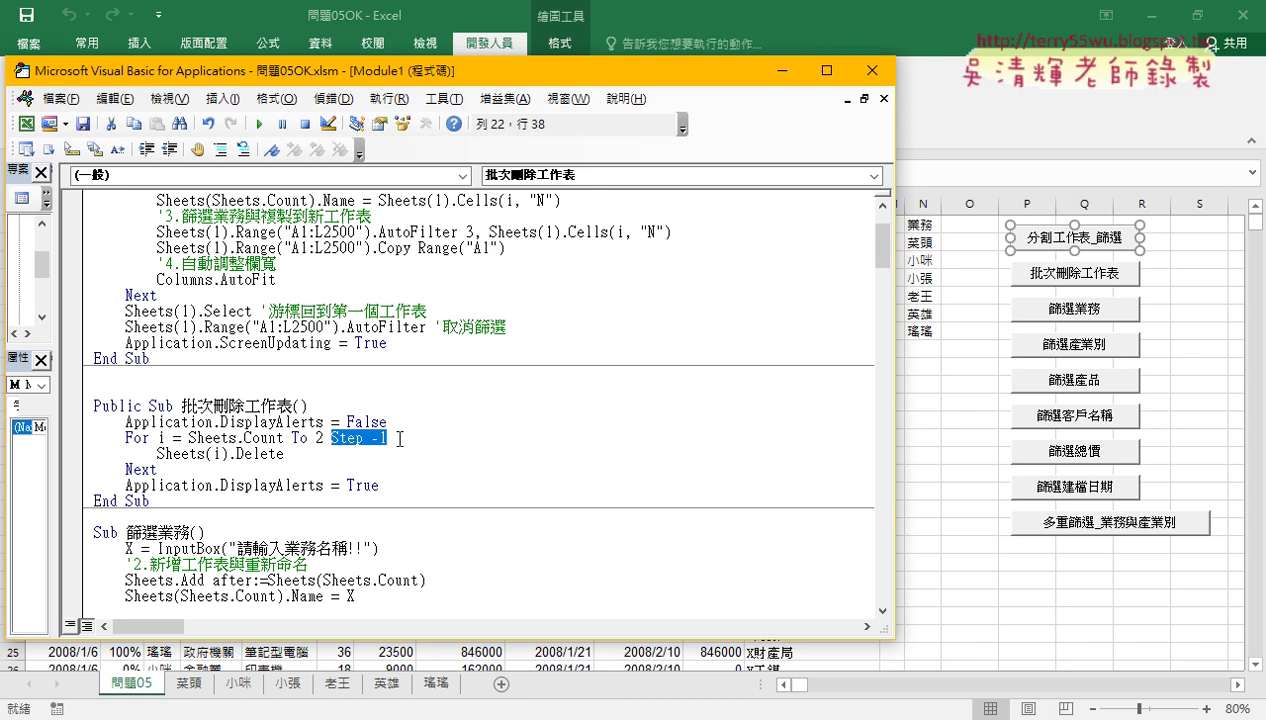
drag(213, 422, 322, 422)
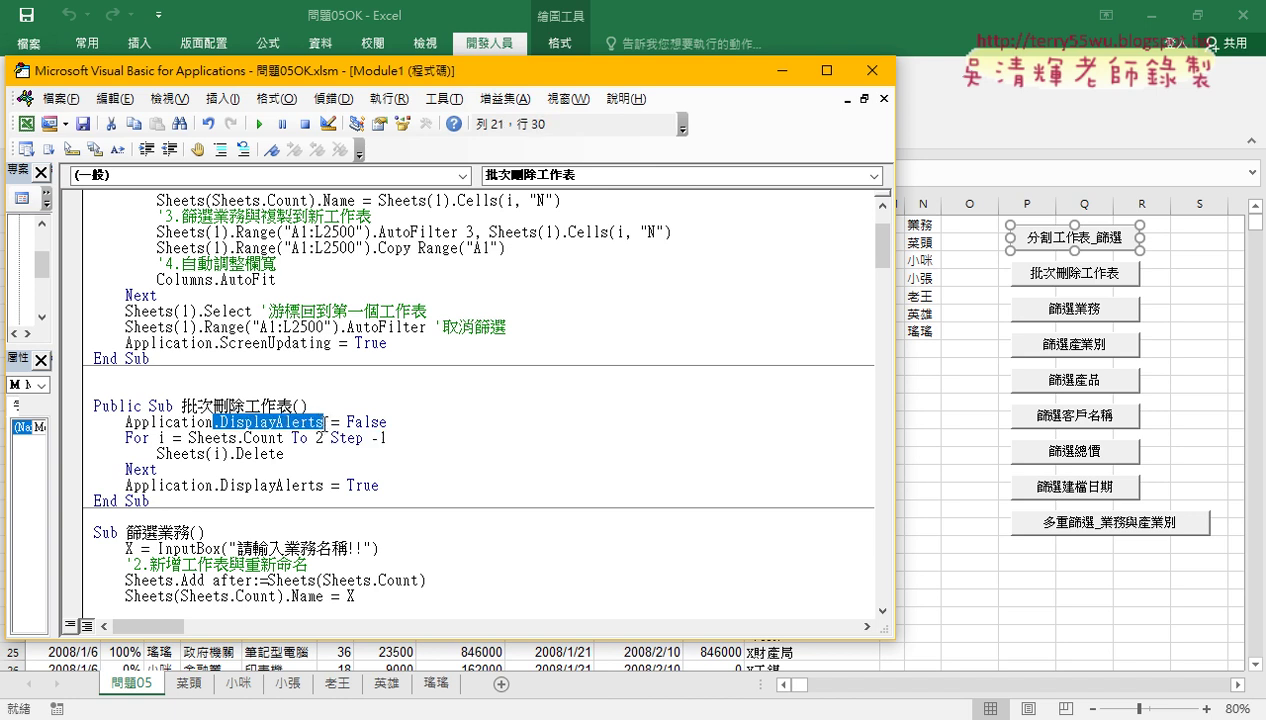
- Run 批次刪除工作表 so only 問題05 remains, and return to the worksheet
click(283, 453)
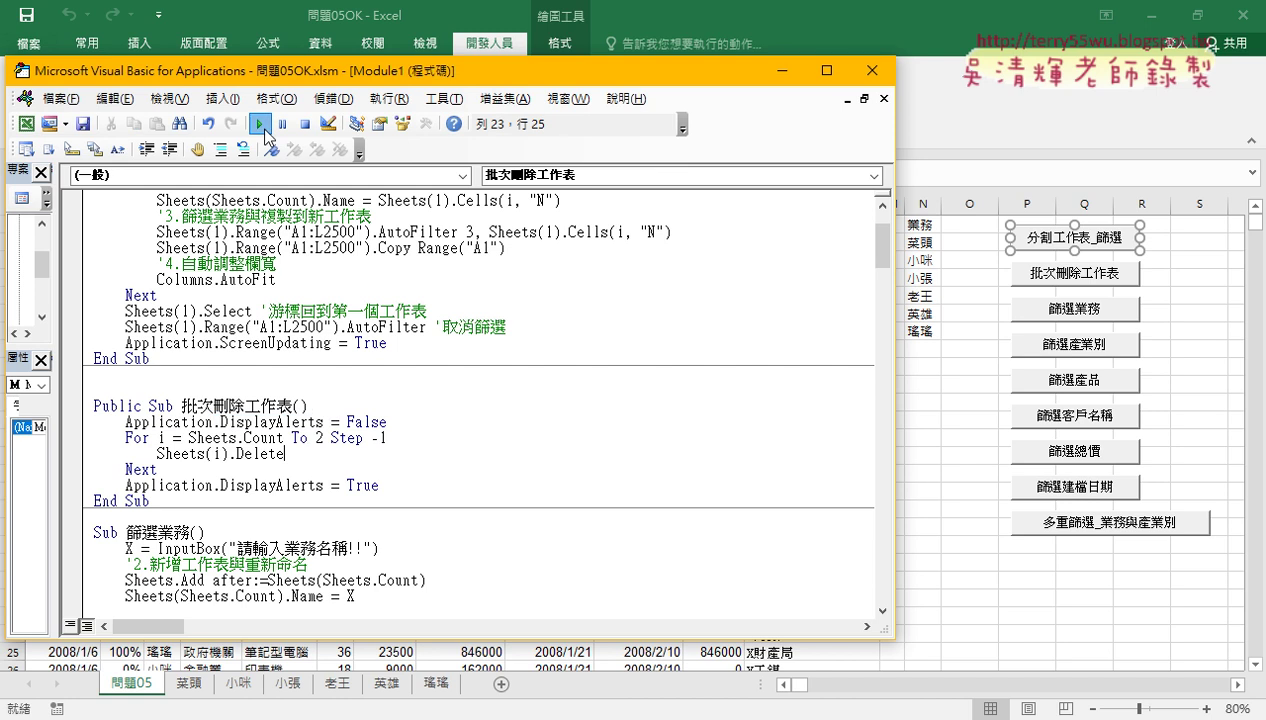
click(263, 127)
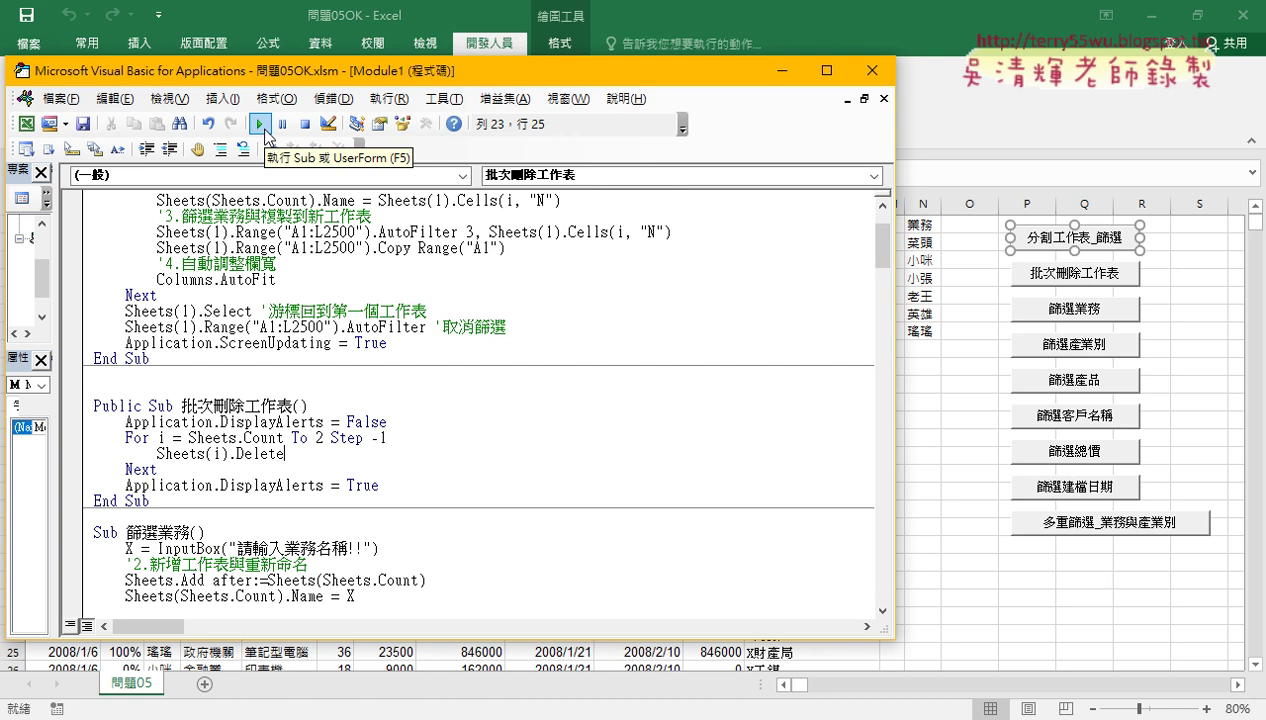
click(932, 385)
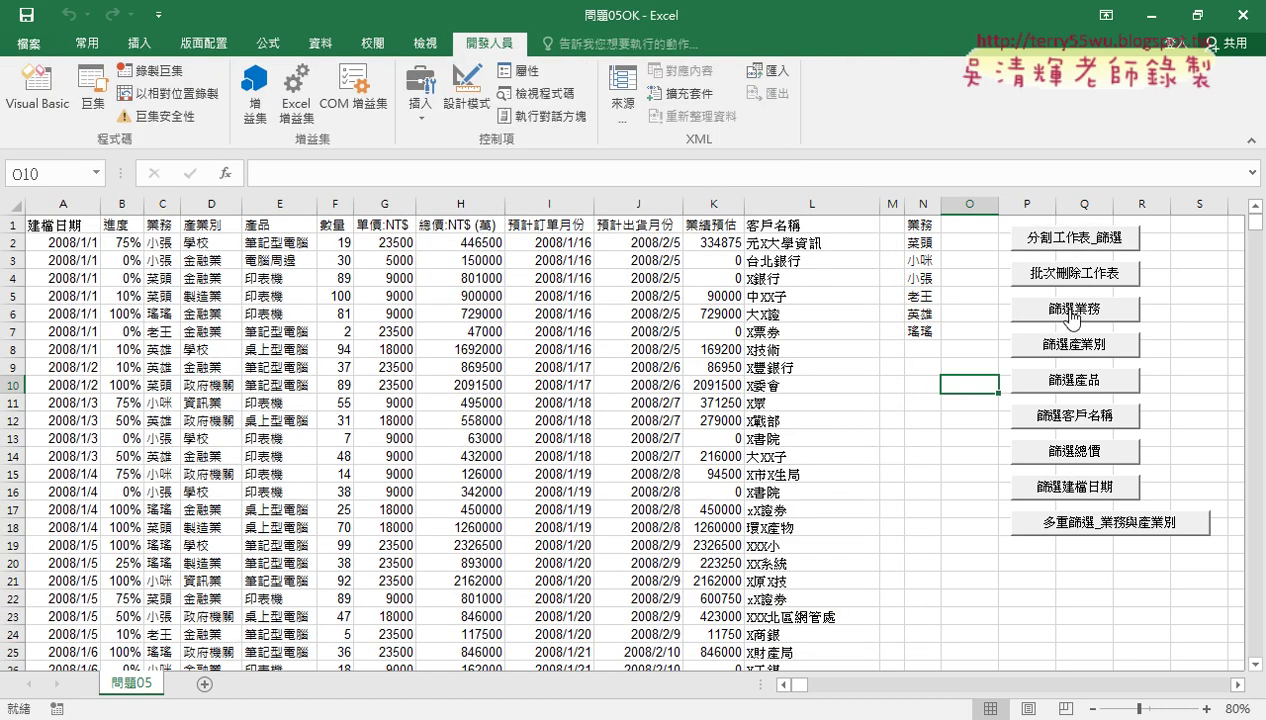
- Copy 老王 from N5 and enter it in the 篩選業務 macro's prompt to create a 老王 sheet
click(932, 296)
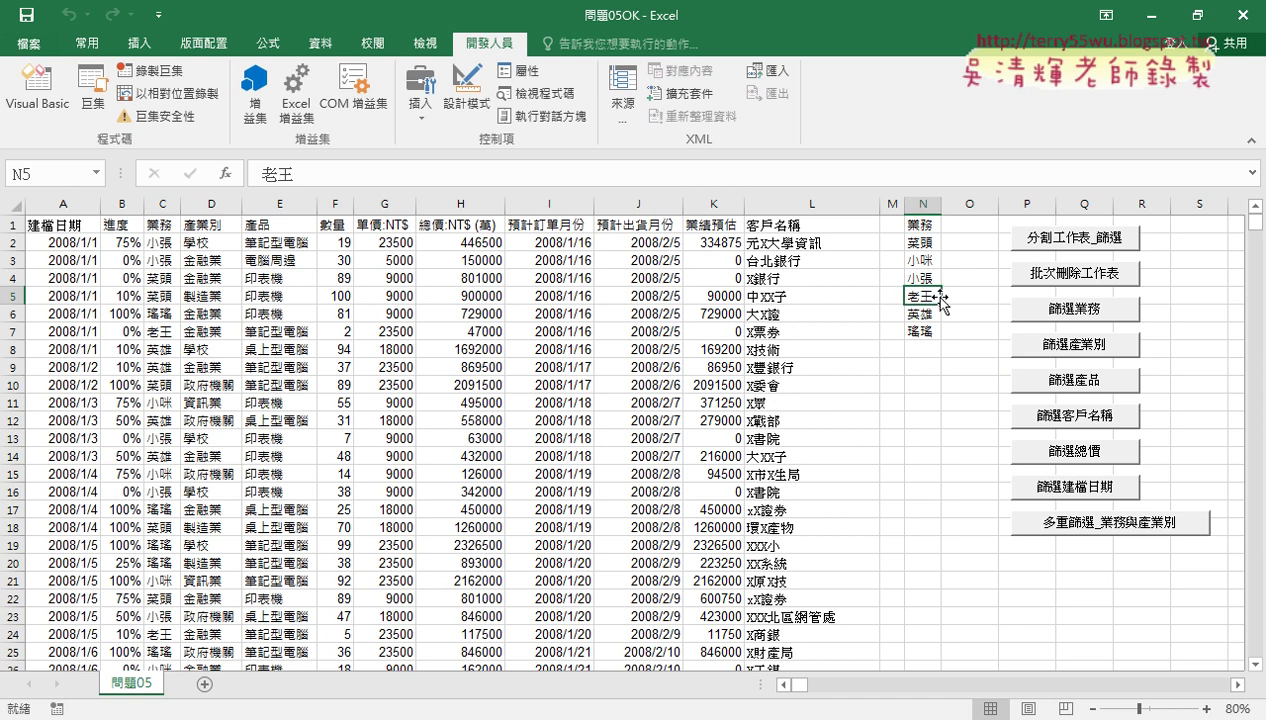
key(ctrl+c)
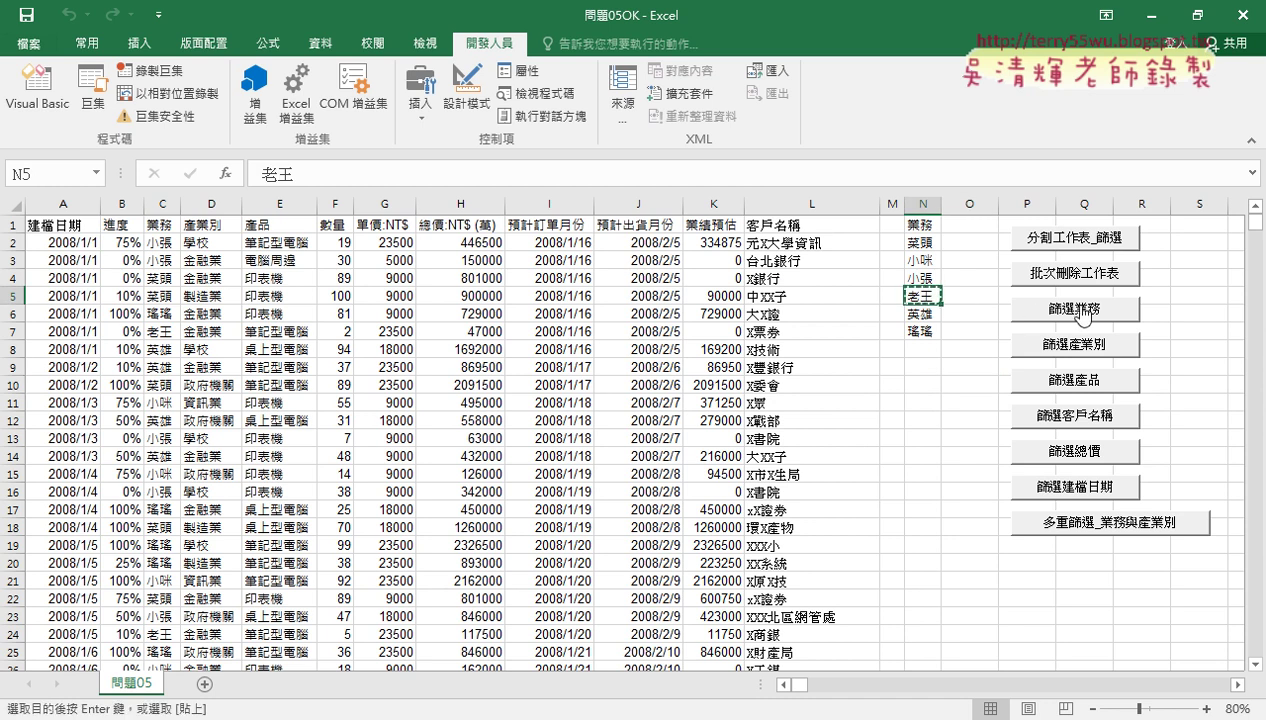
click(1080, 312)
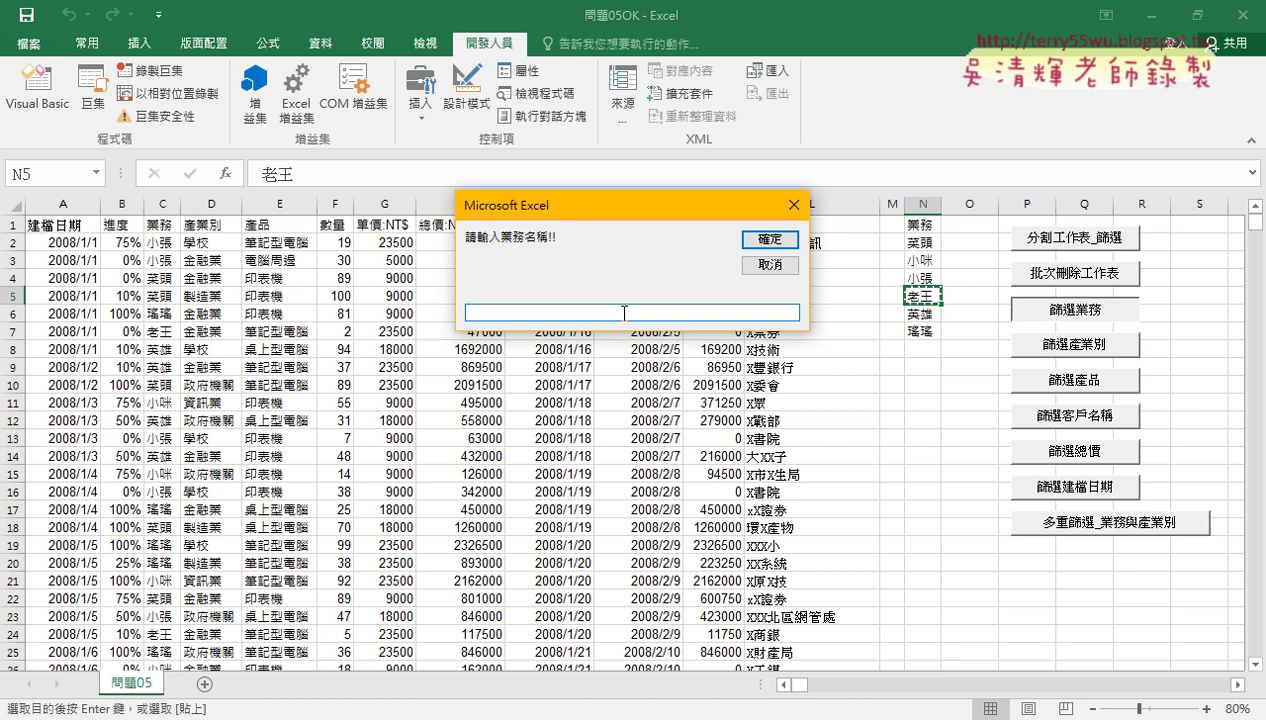
key(ctrl+v)
click(758, 242)
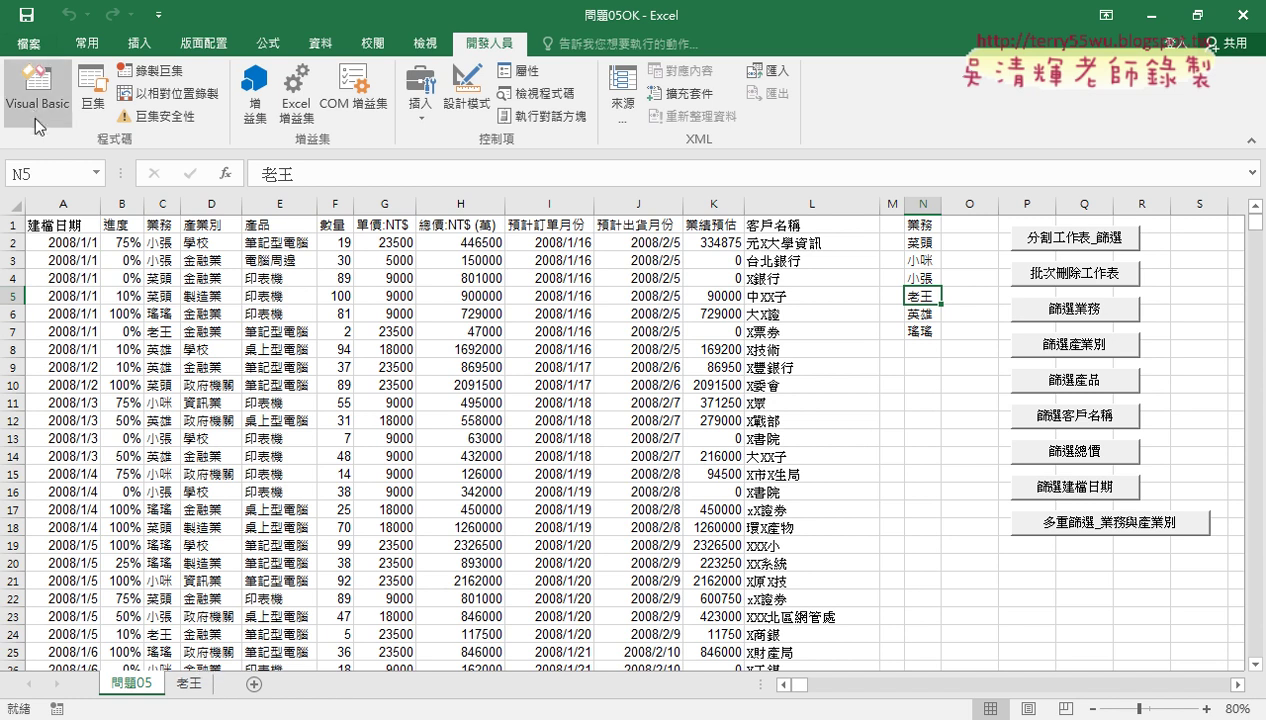
- Open the 篩選業務 button's assigned macro code via 指定巨集 and 編輯
ctrl+click(1095, 308)
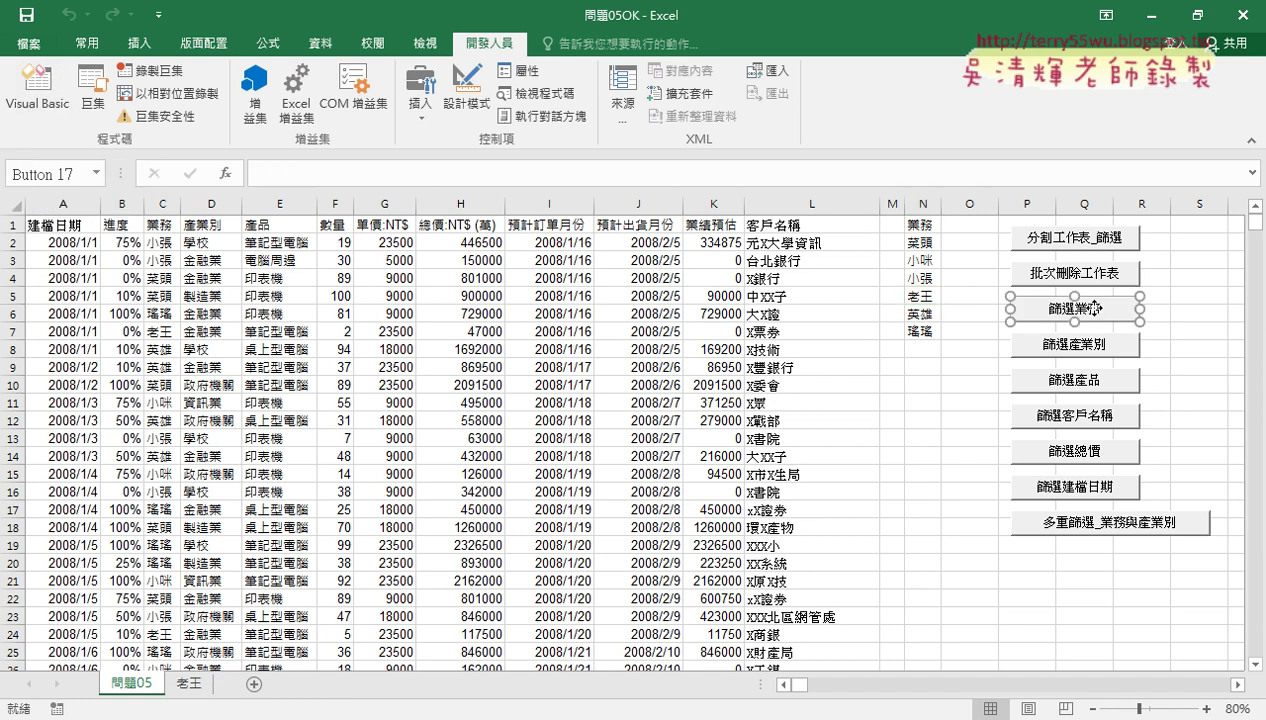
right_click(1095, 308)
click(1110, 474)
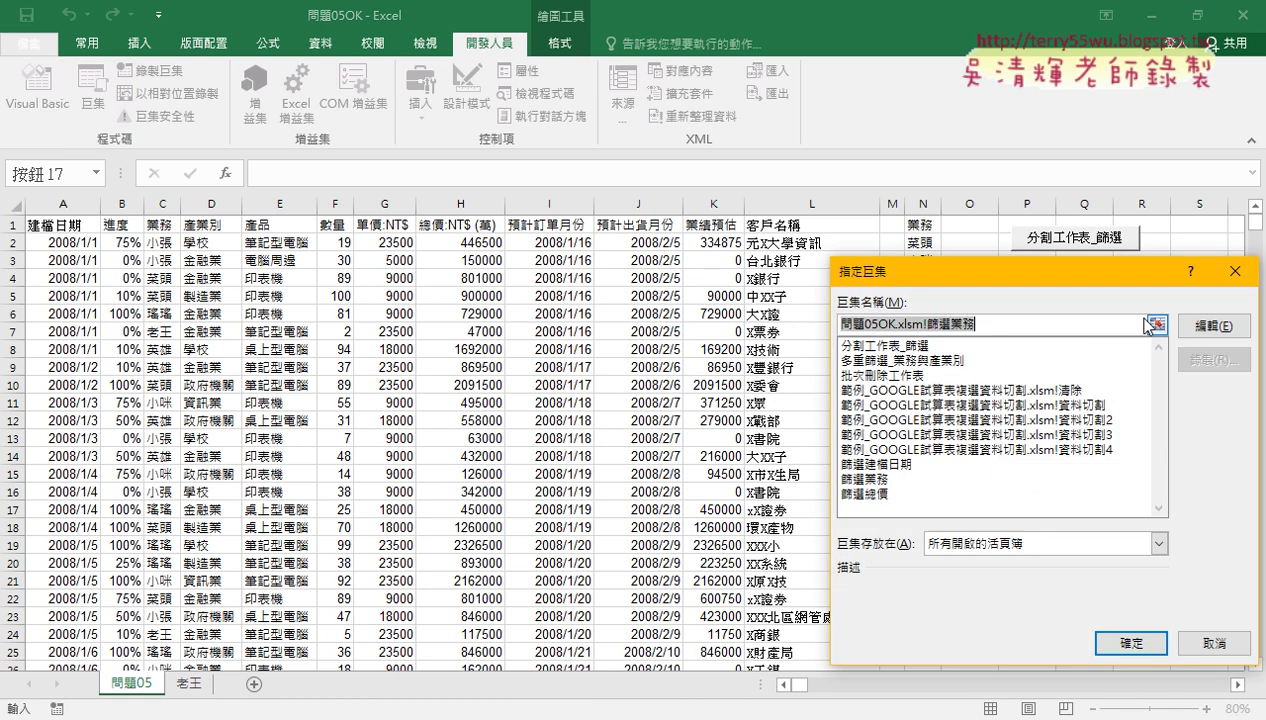
click(1195, 331)
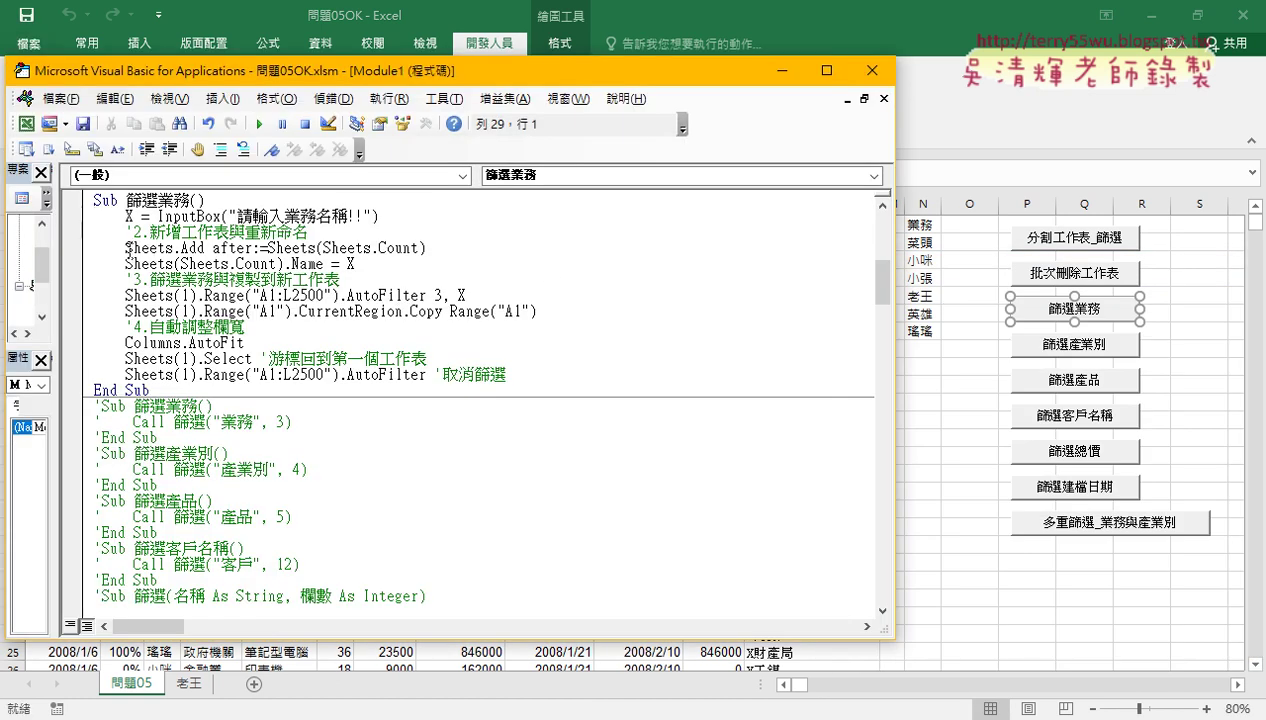
- Compare the splitting macro's loop and sheet-name cell with 篩選業務's variable X and InputBox prompt
scroll(340, 385, up, 3)
scroll(345, 386, up, 3)
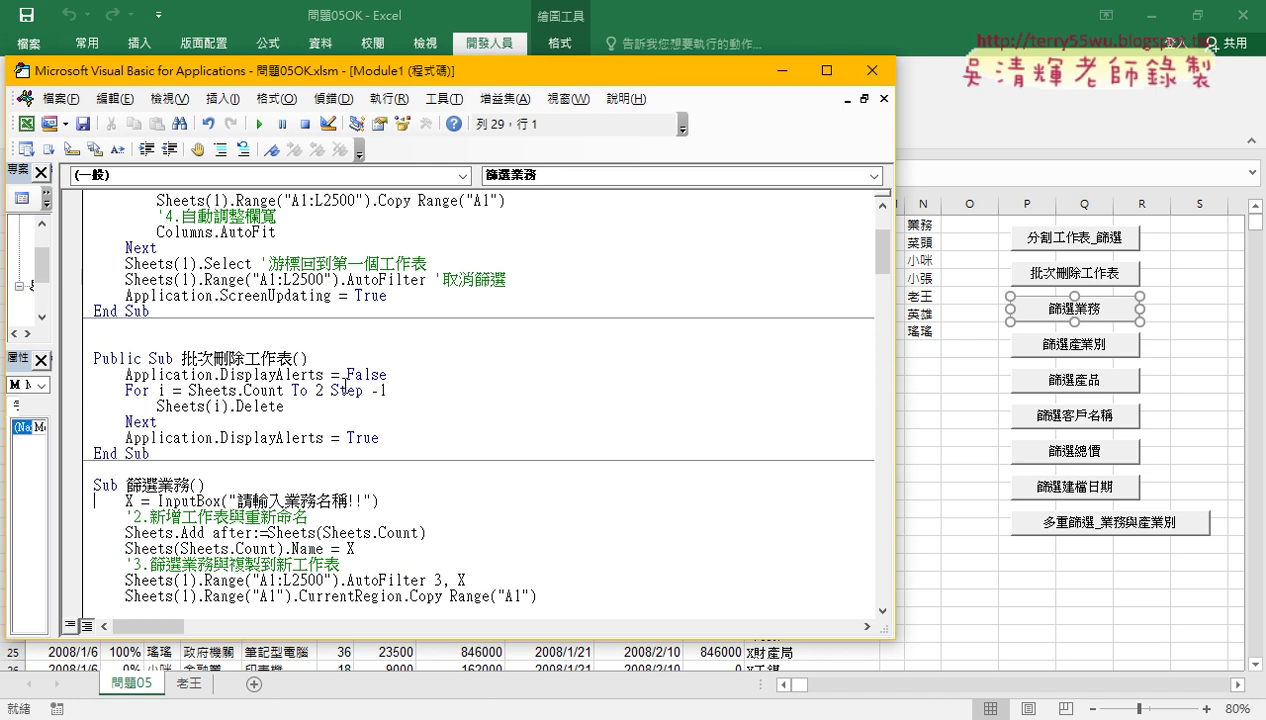
scroll(345, 386, up, 3)
drag(120, 247, 236, 247)
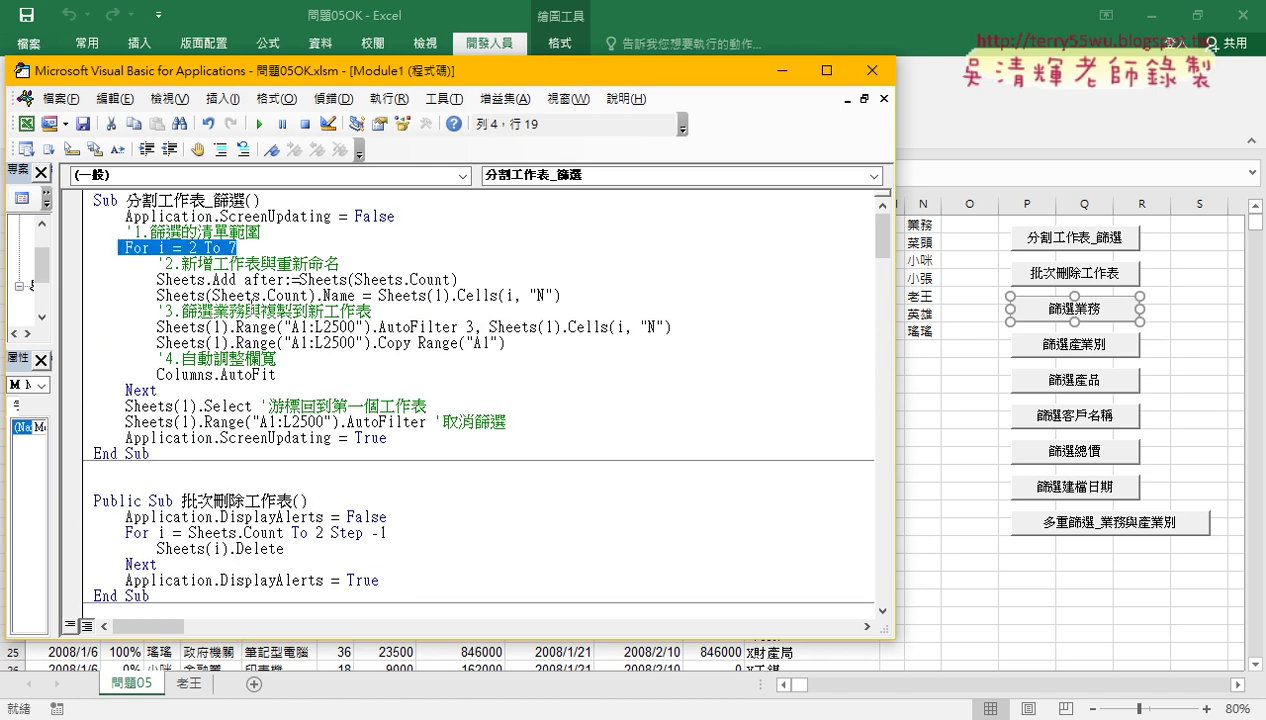
drag(297, 374, 87, 281)
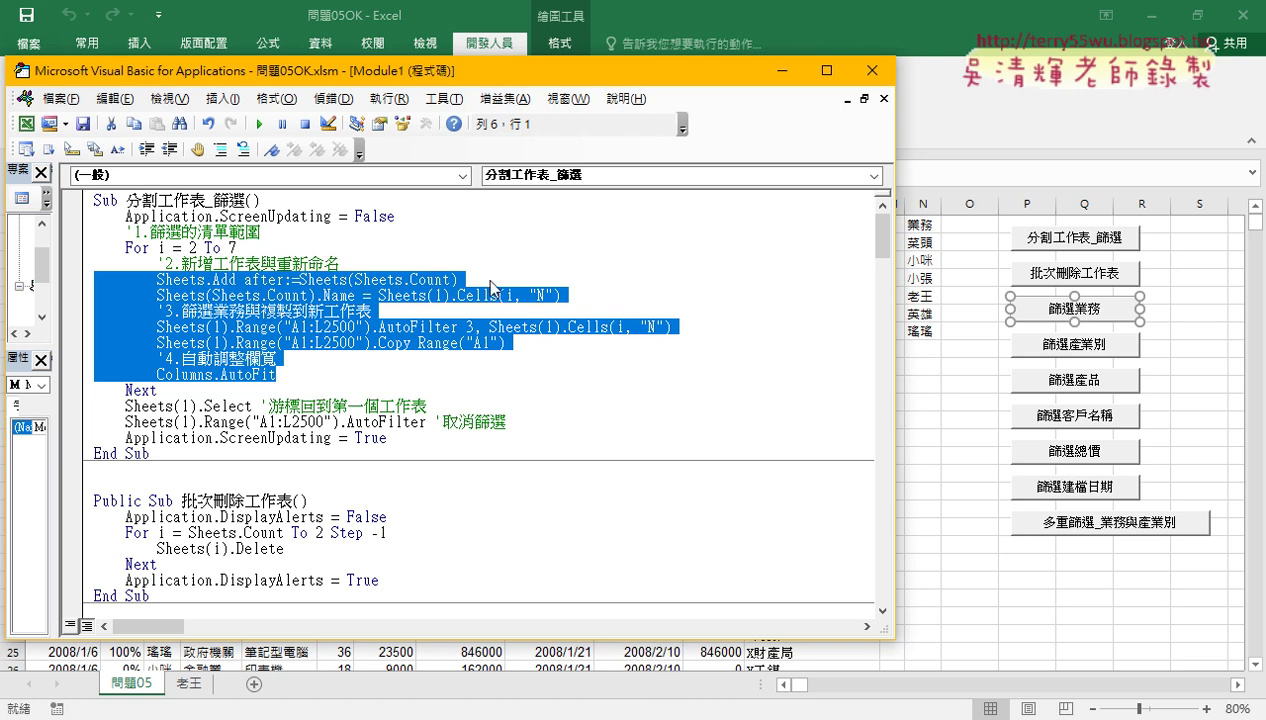
drag(561, 295, 378, 298)
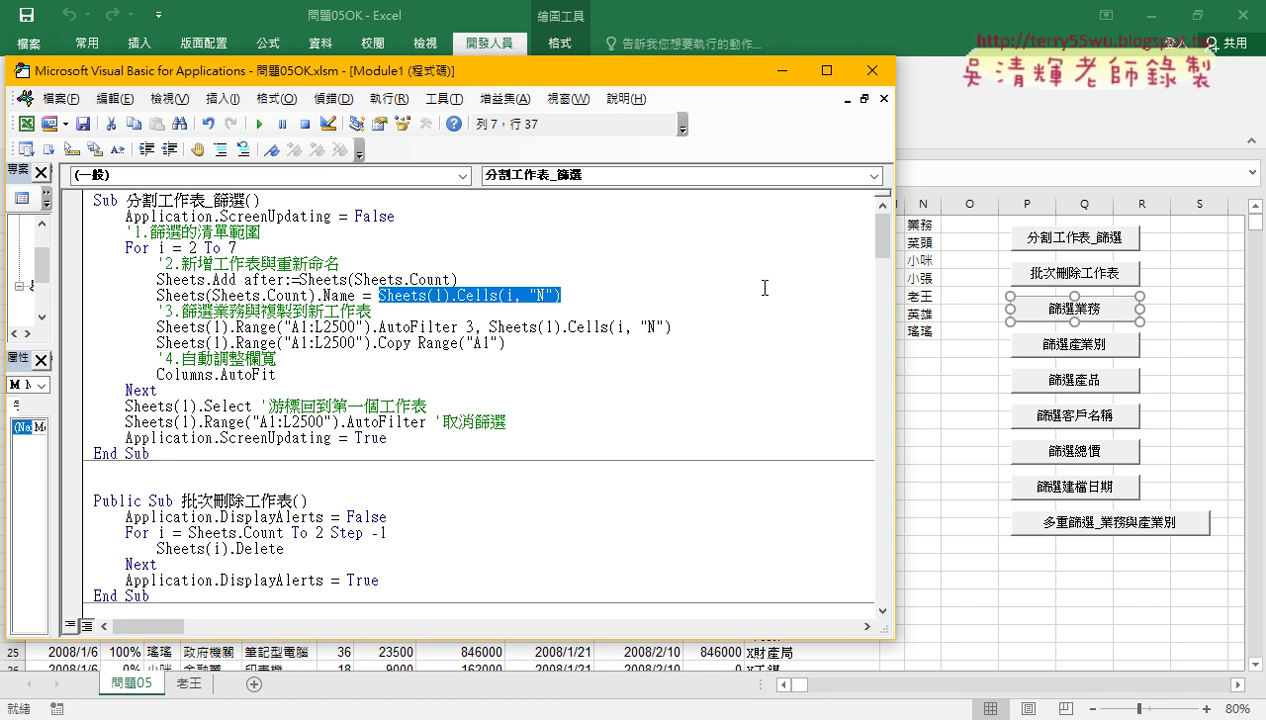
scroll(636, 329, down, 2)
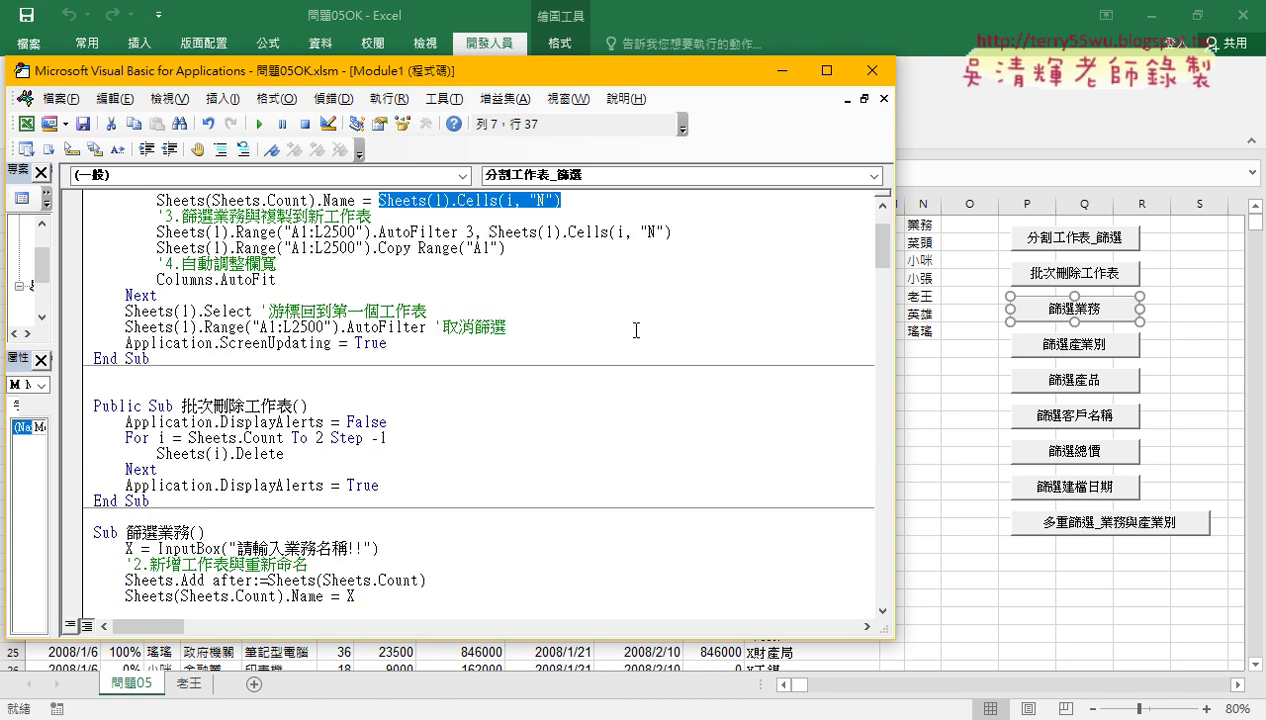
scroll(636, 329, down, 4)
scroll(636, 329, down, 1)
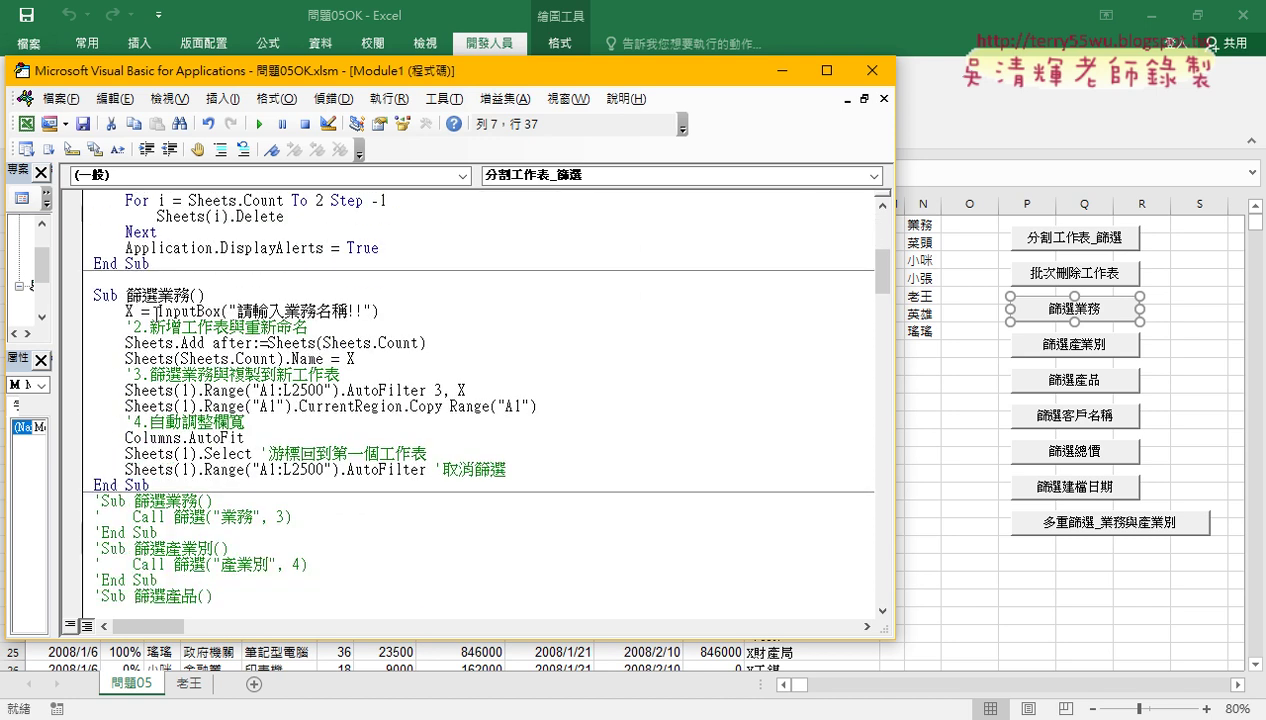
double_click(129, 312)
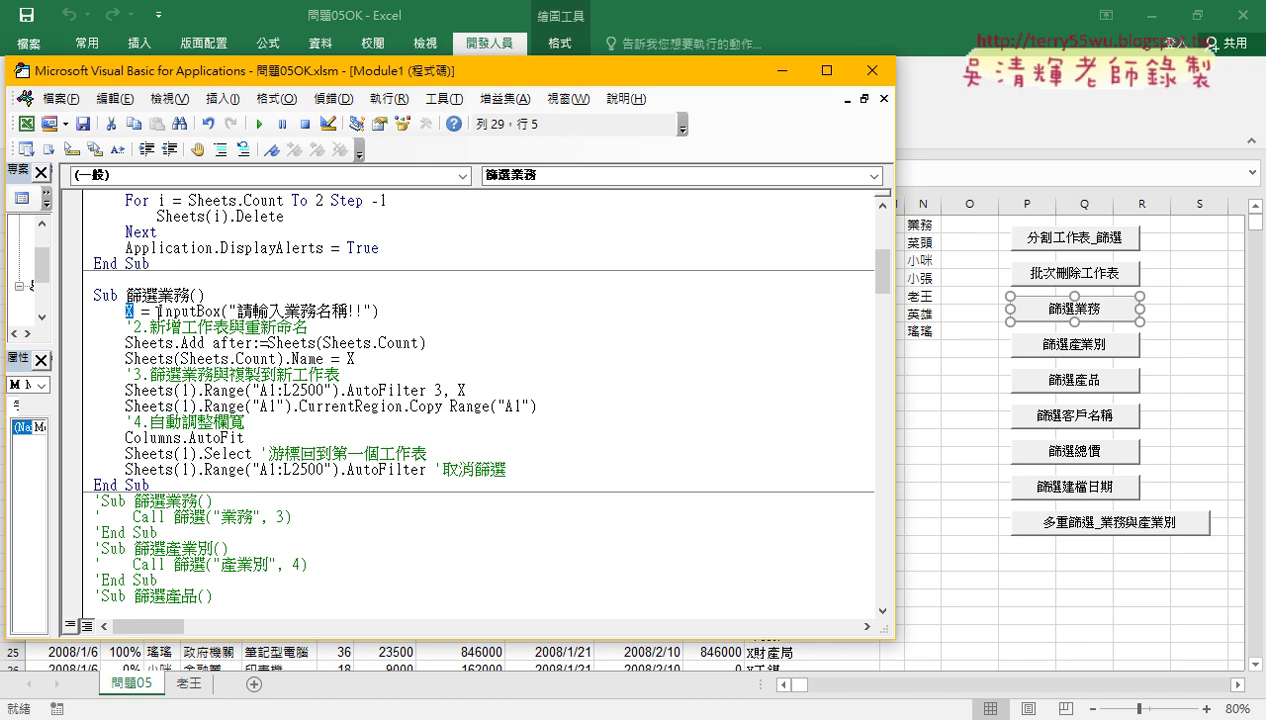
drag(157, 312, 380, 312)
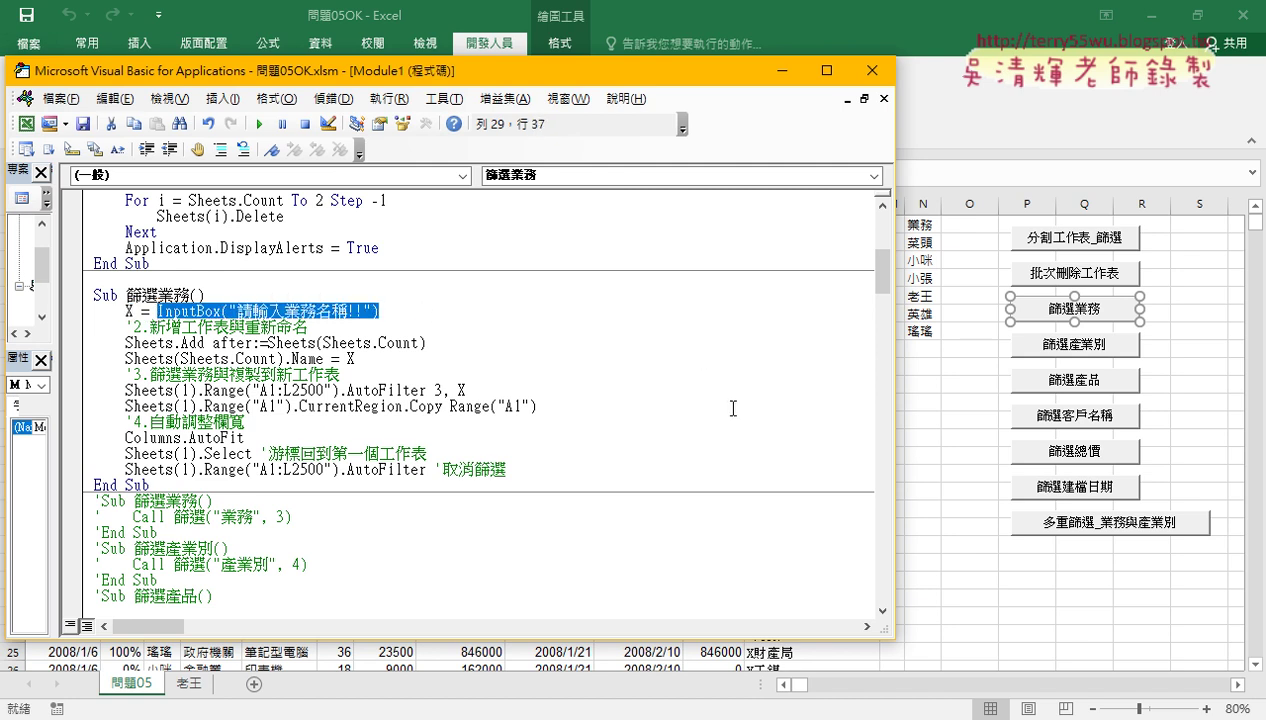
- Rerun the 篩選業務 macro, then bring its VBA code window forward while the name prompt waits
click(946, 405)
click(1075, 311)
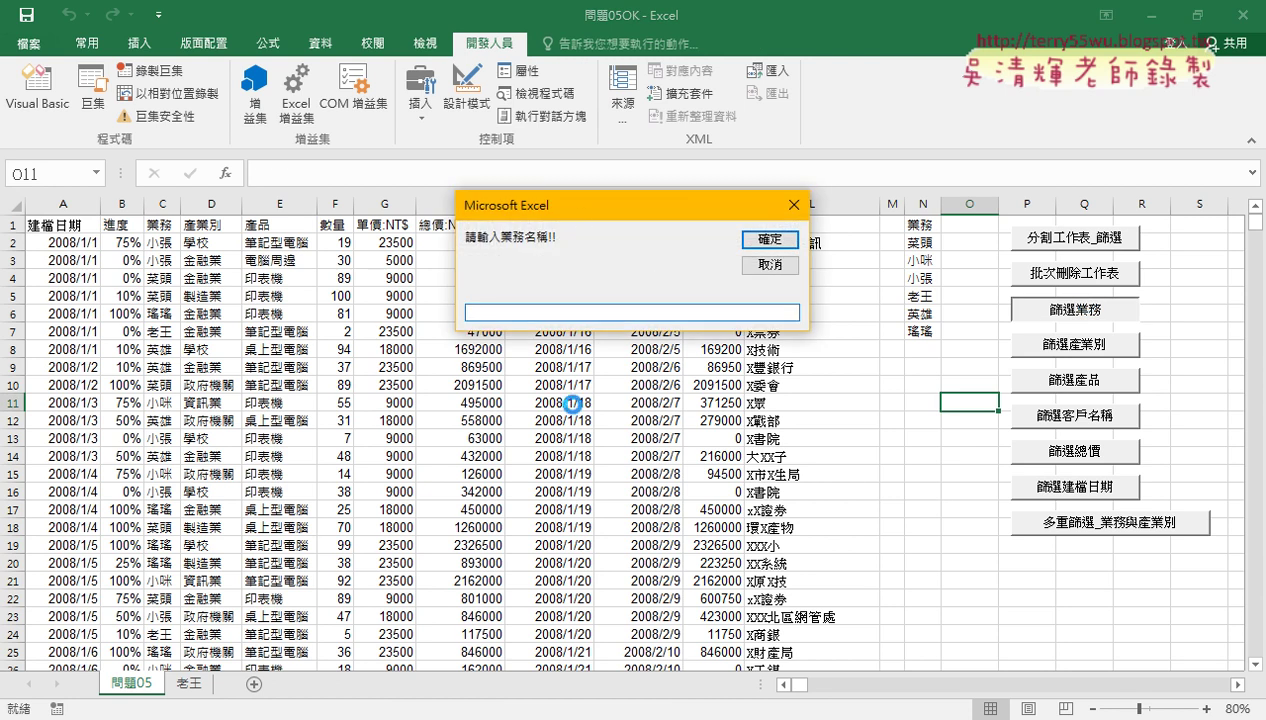
mouse_move(412, 719)
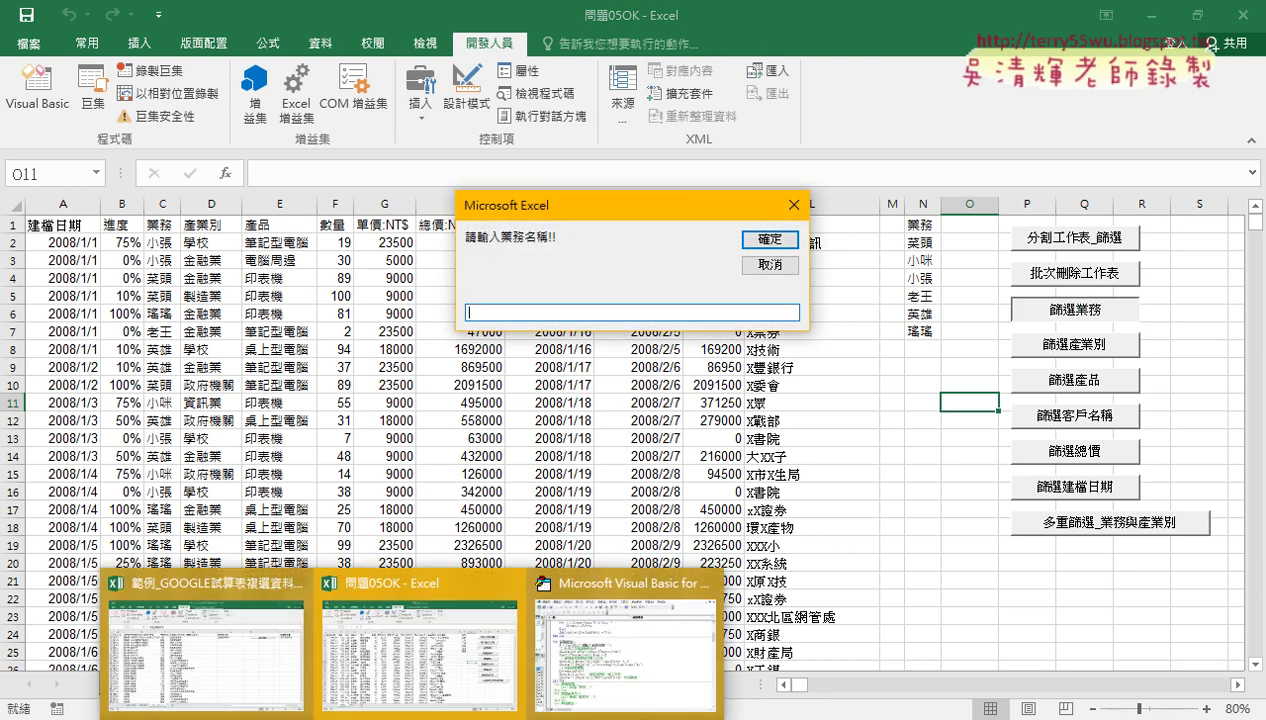
click(592, 648)
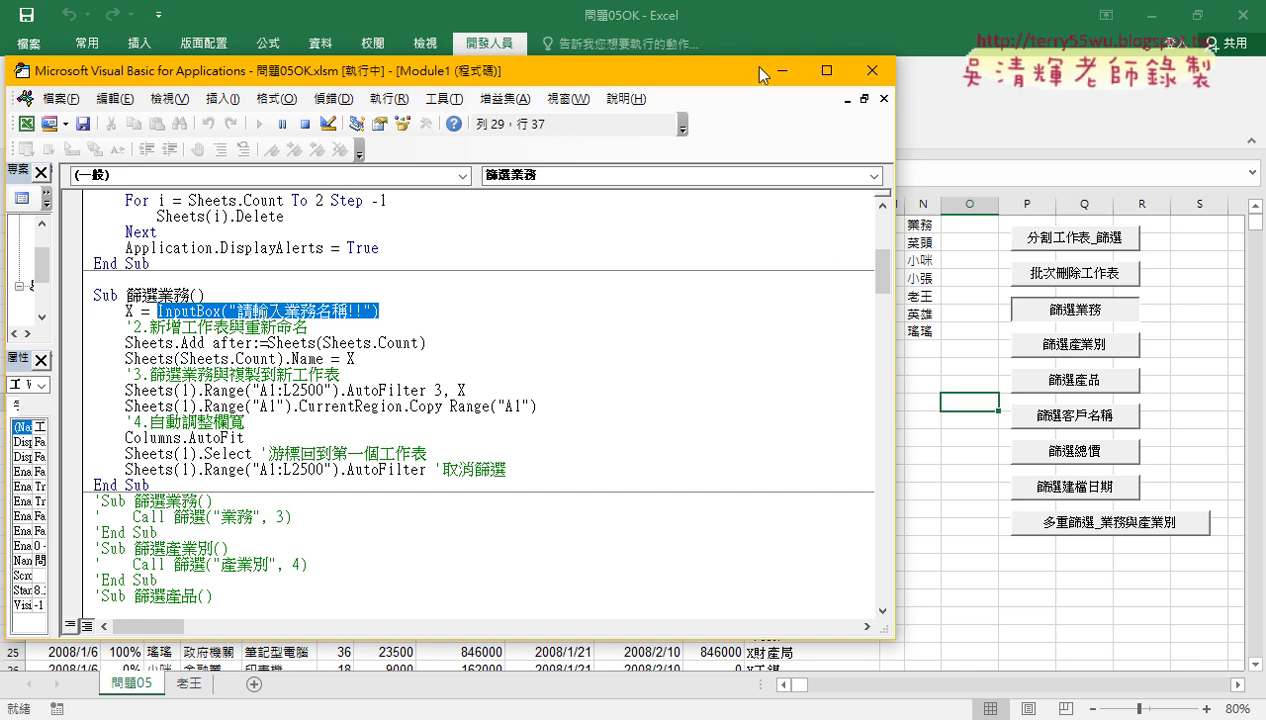
- Enter 老王 at the macro's name prompt; it adds 工作表21, then fails with error 1004
click(421, 715)
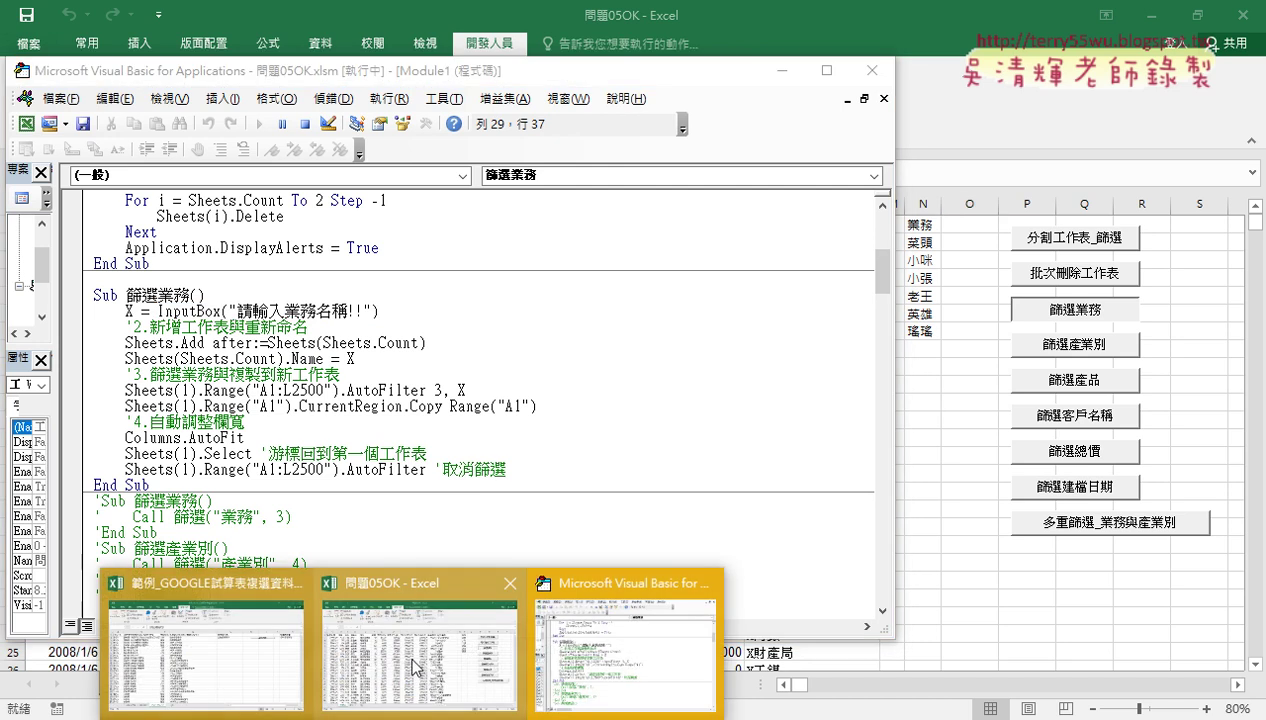
click(620, 640)
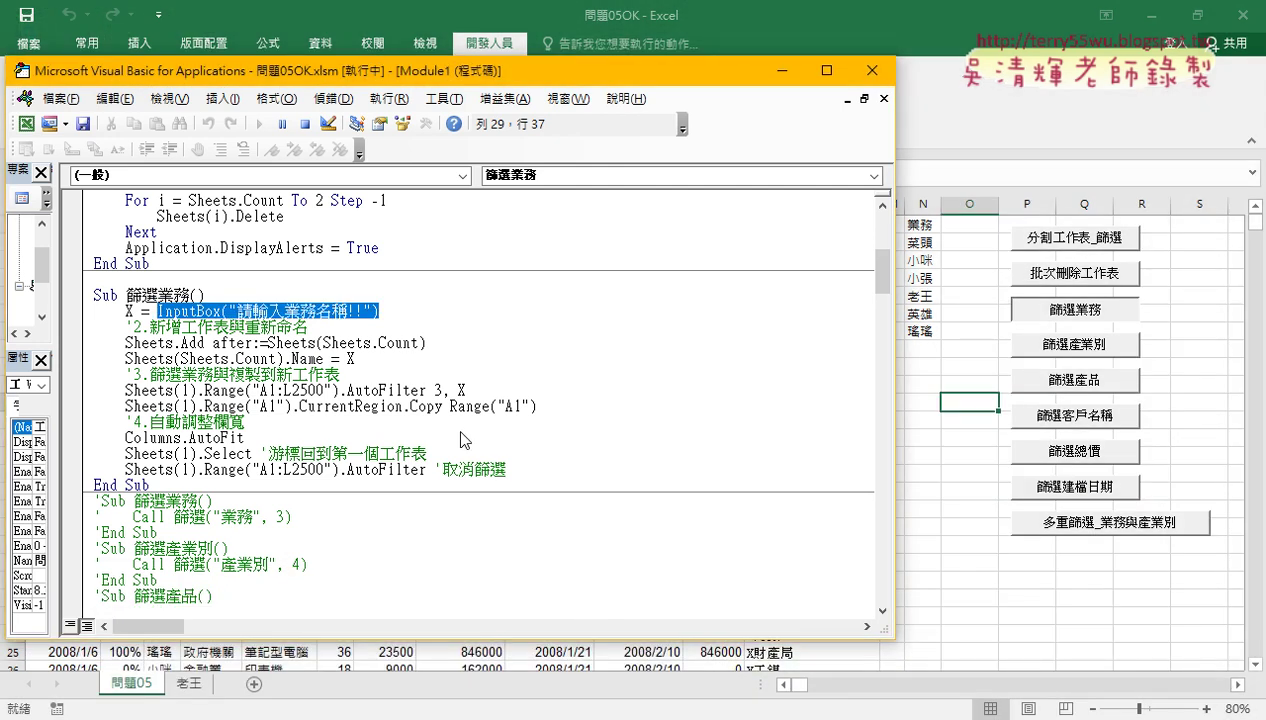
key(alt+Tab)
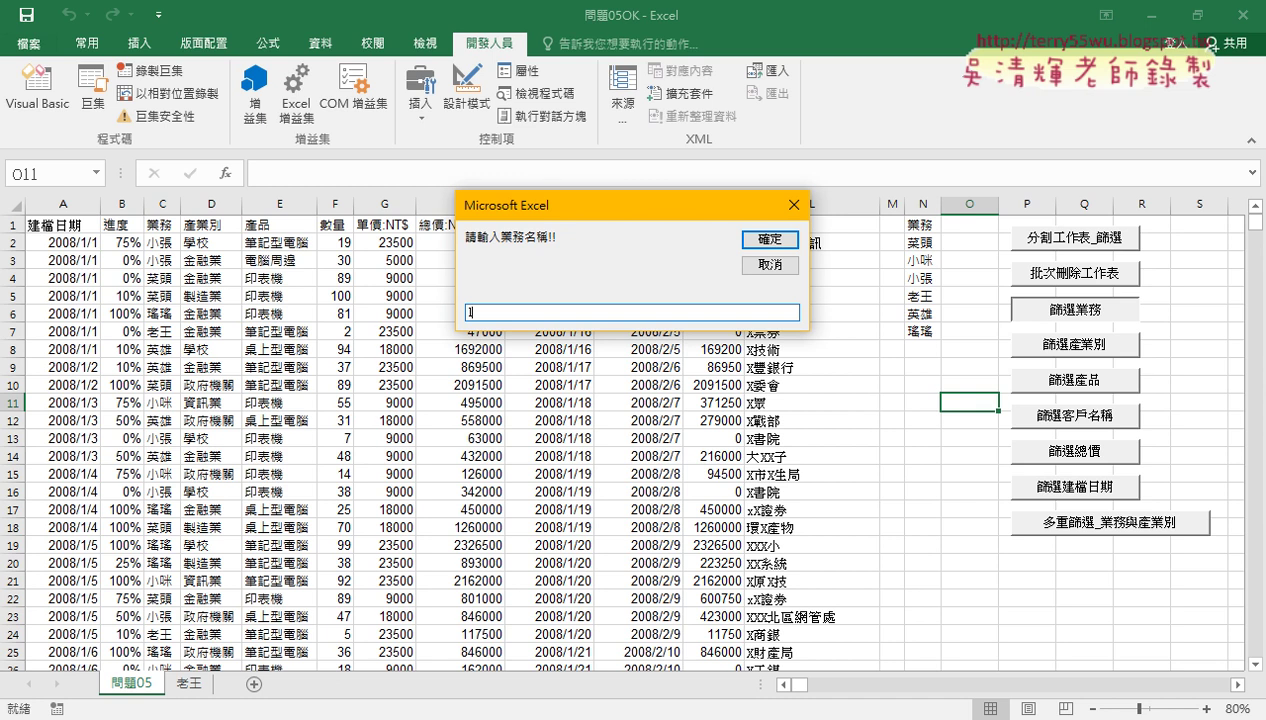
text(瑤)
key(BackSpace)
text(老)
text(ㄨ王)
key(Return)
key(Return)
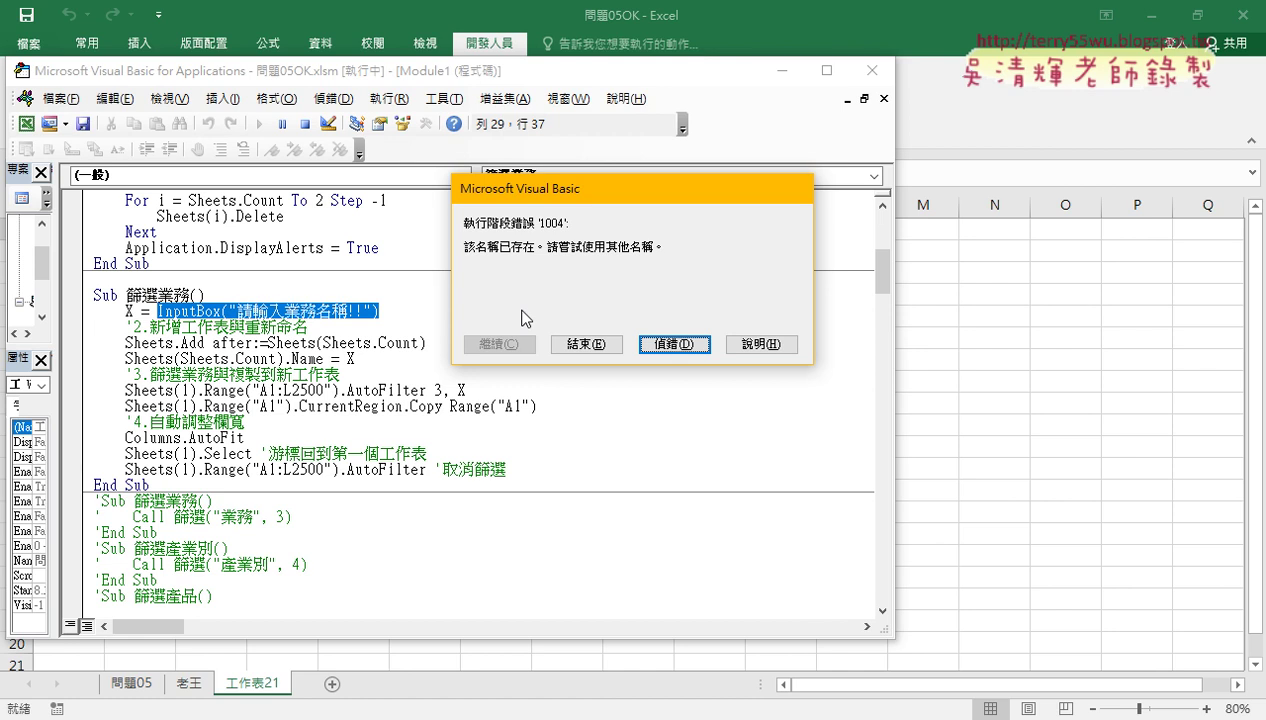
- Reset the halted macro, delete the empty 工作表21 sheet, and go back to 問題05
click(683, 350)
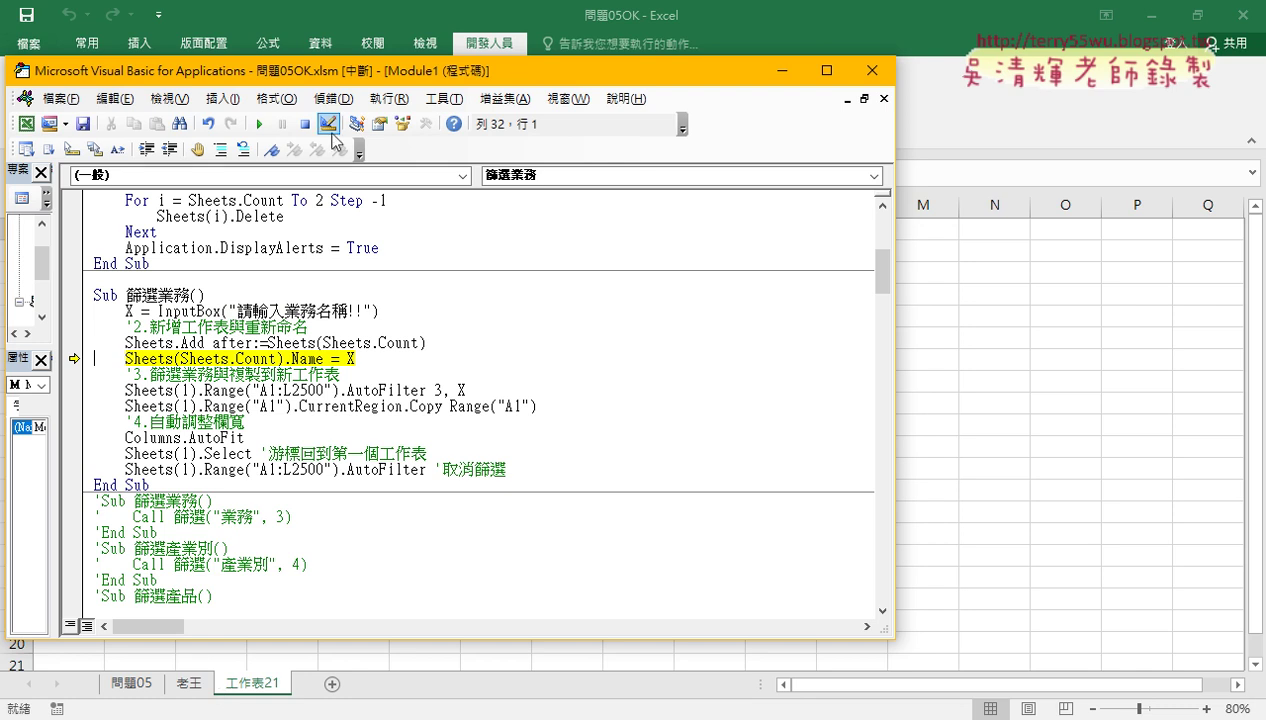
click(305, 124)
right_click(262, 683)
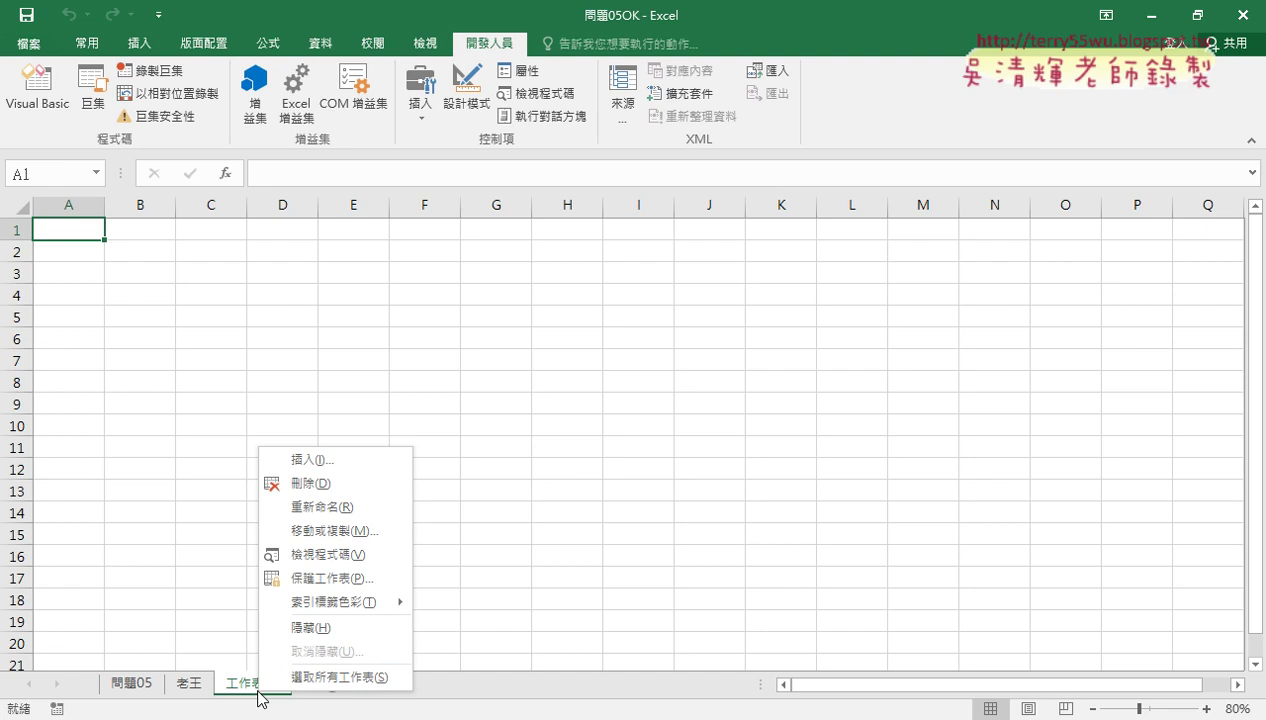
click(292, 478)
click(594, 424)
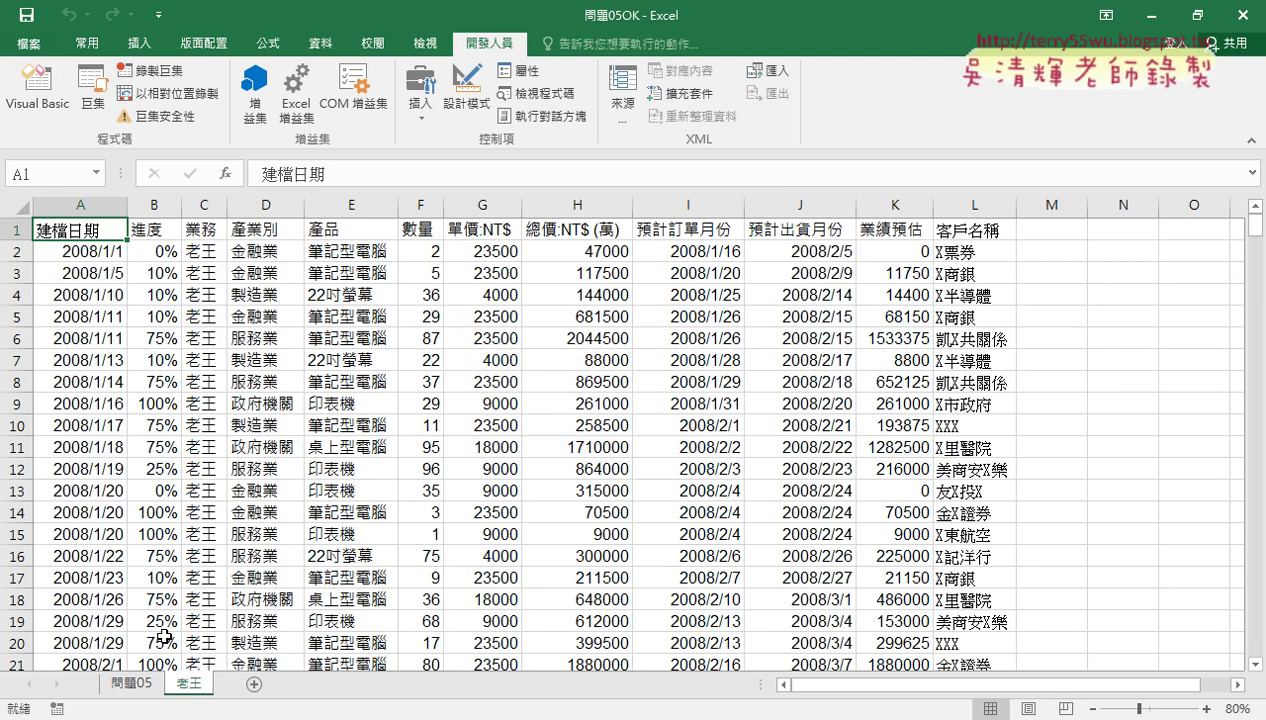
click(133, 684)
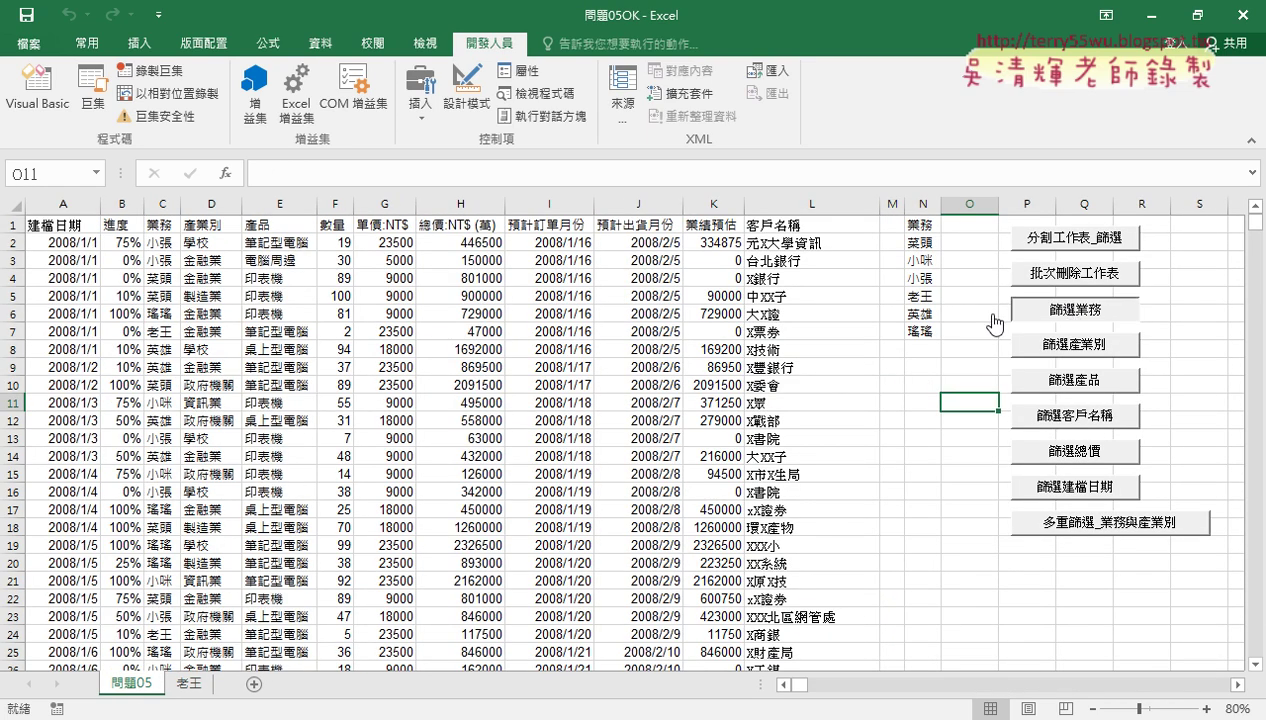
right_click(1072, 316)
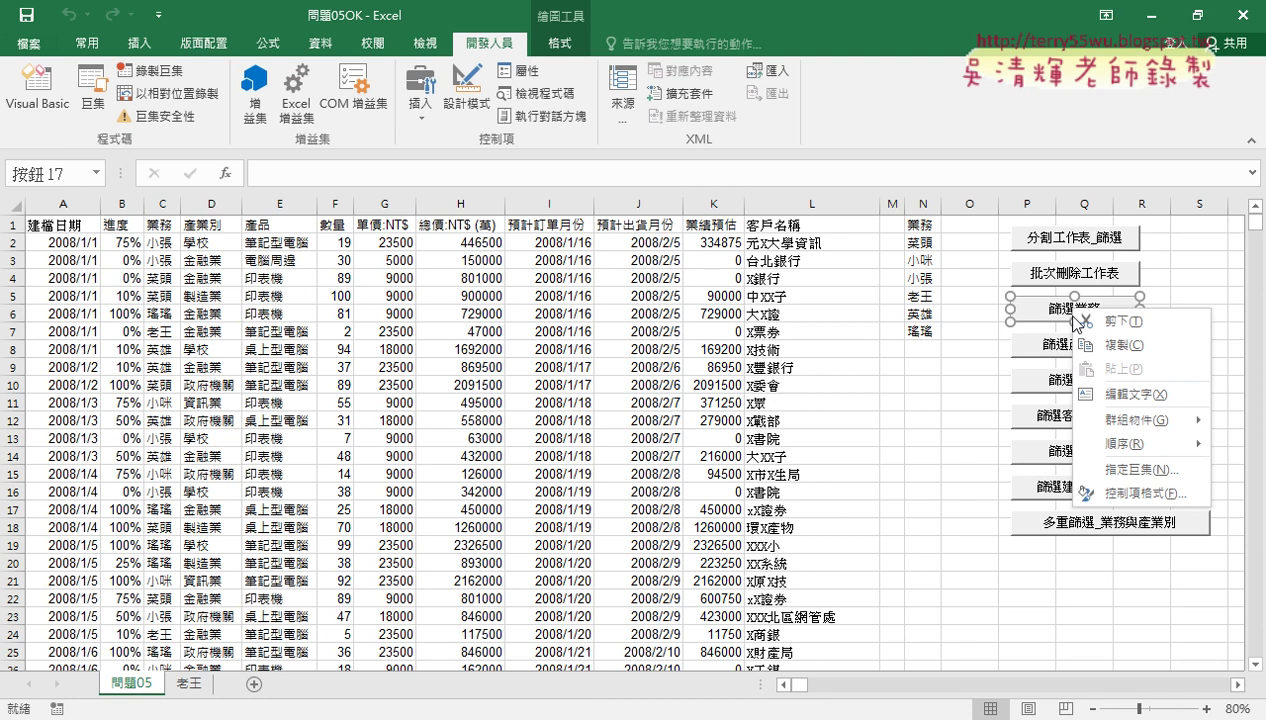
- Edit the 篩選業務 button's macro and highlight the InputBox line, its prompt text, and variable X
click(1104, 468)
click(1200, 316)
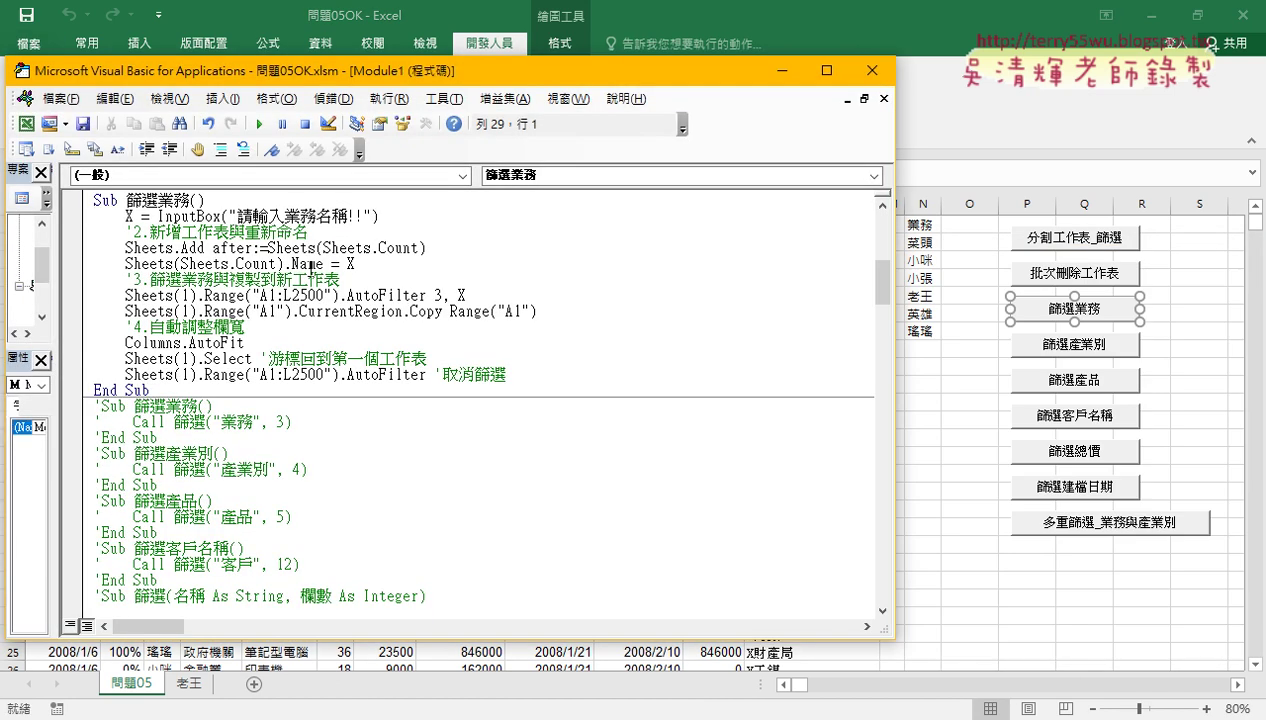
drag(156, 217, 447, 218)
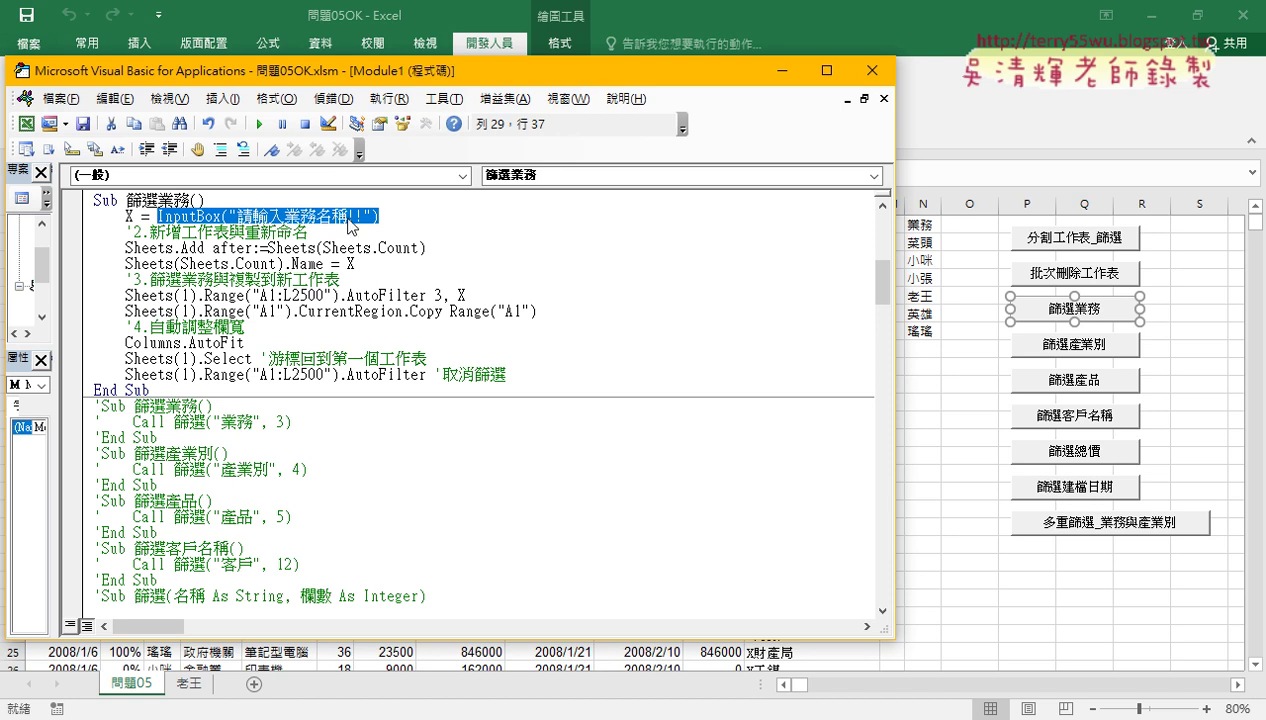
drag(364, 216, 249, 220)
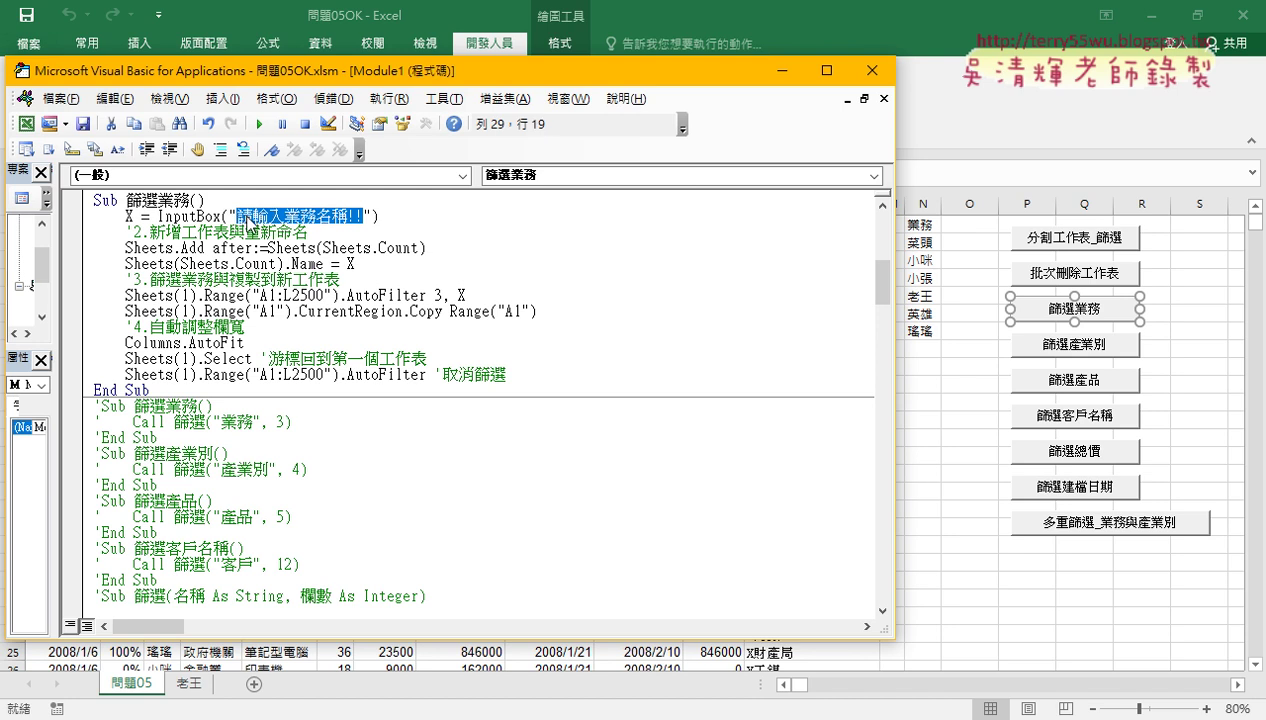
drag(140, 218, 126, 218)
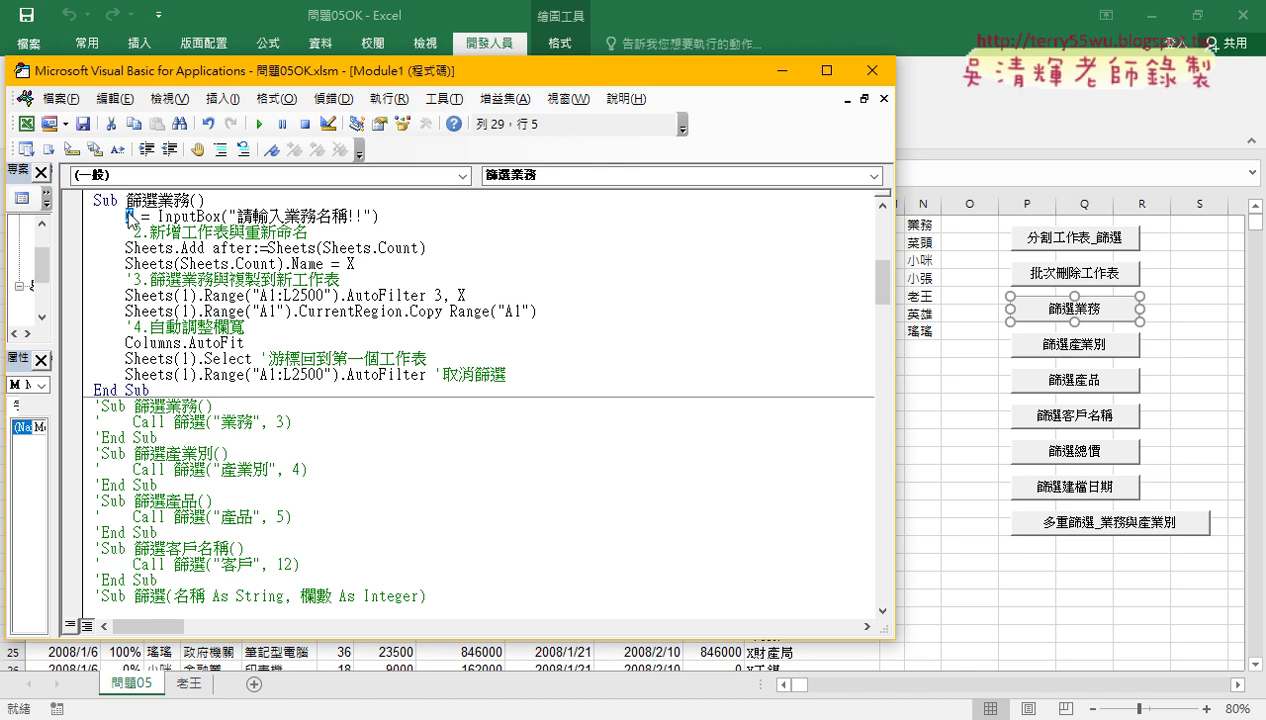
- Highlight the Sheets.Add line and the Sheets(Sheets.Count).Name = X statement
drag(125, 247, 490, 248)
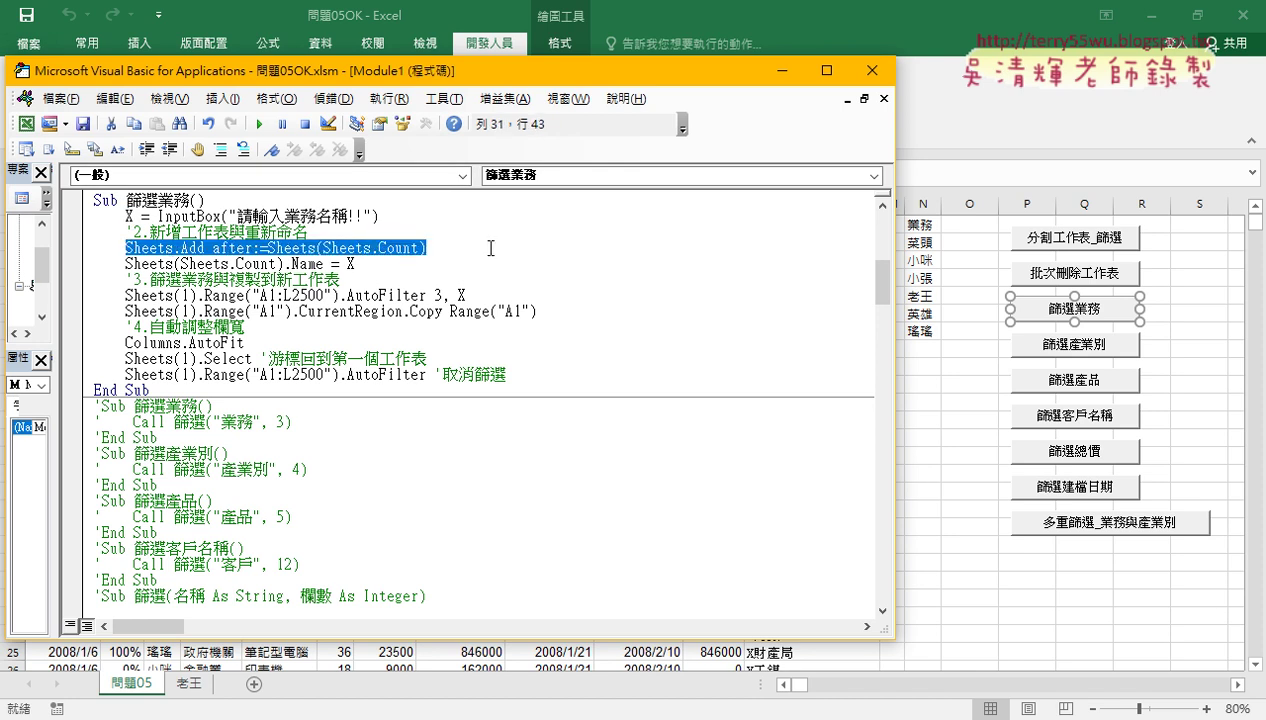
double_click(350, 263)
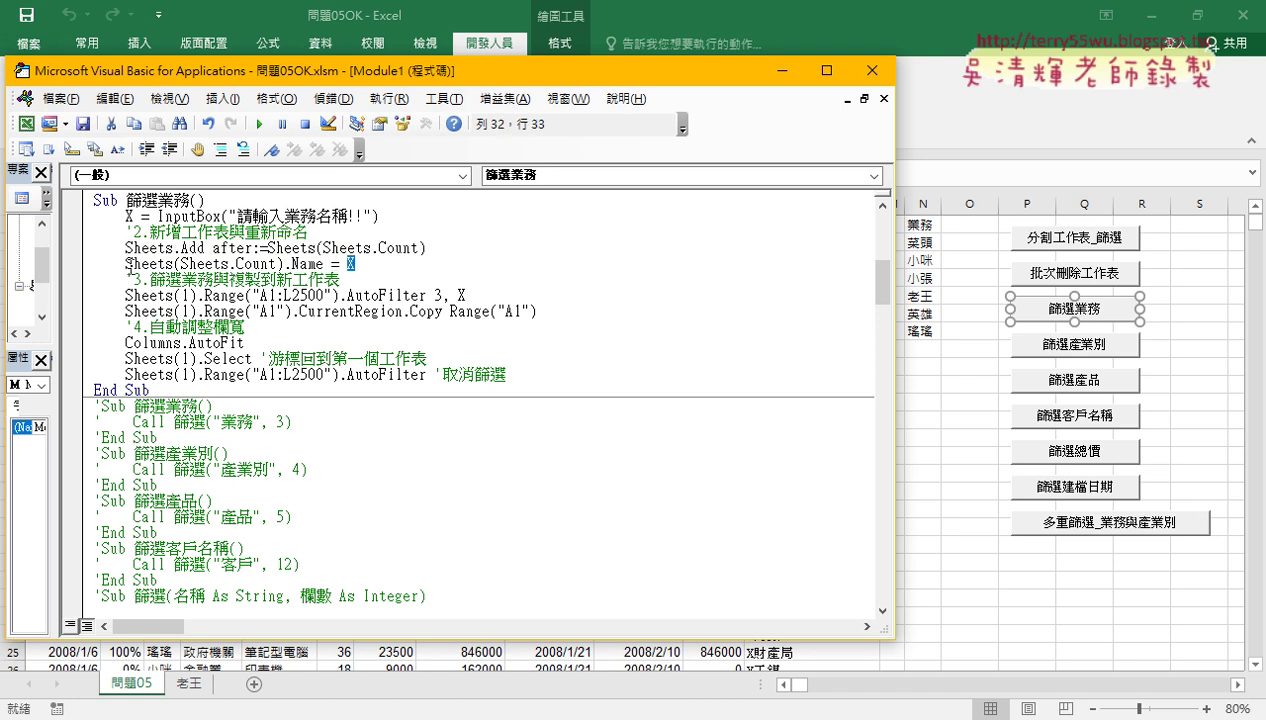
drag(125, 263, 323, 263)
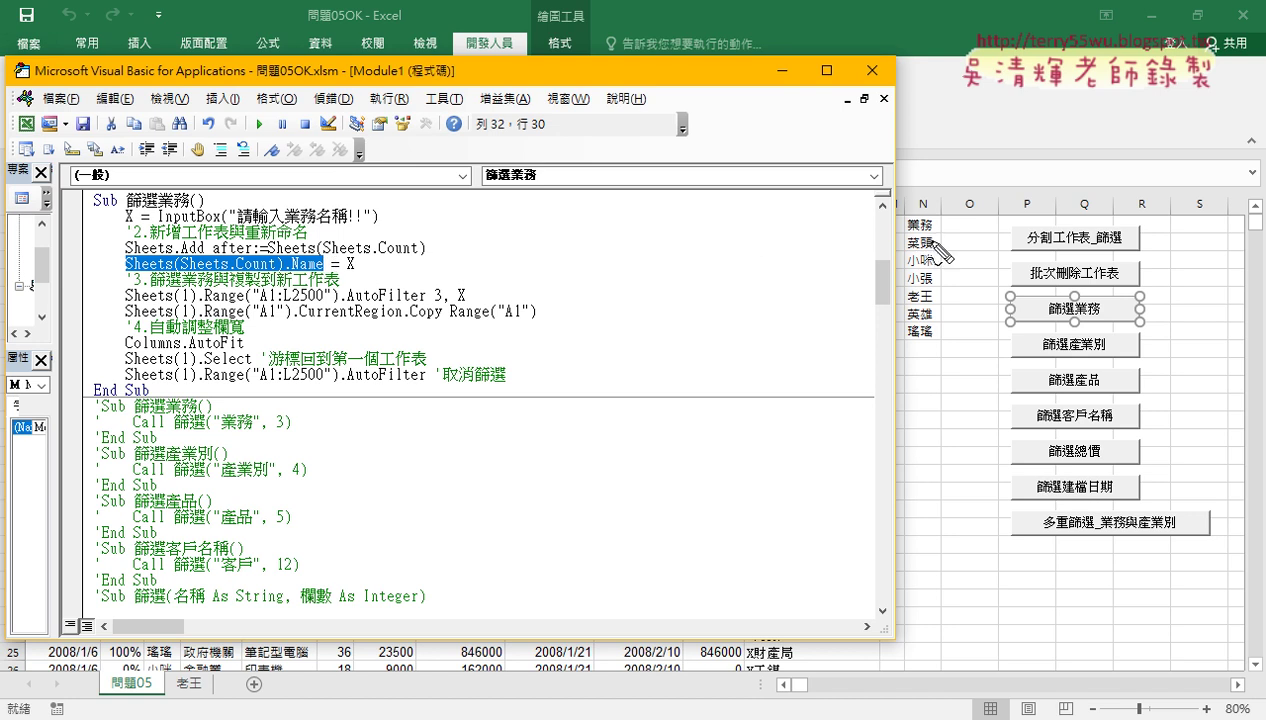
mouse_move(936, 231)
mouse_down()
mouse_move(944, 256)
mouse_move(940, 232)
mouse_up()
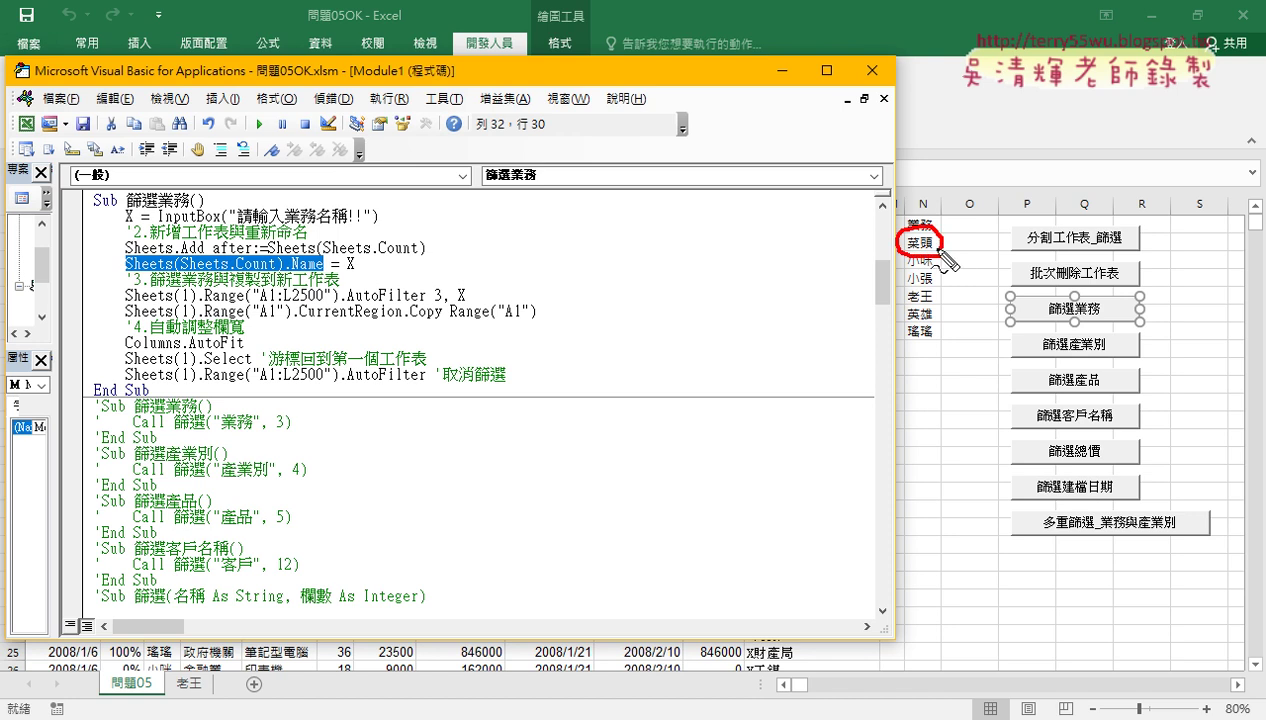
drag(345, 271, 362, 271)
drag(118, 231, 142, 229)
mouse_move(350, 256)
mouse_down()
mouse_move(324, 219)
mouse_move(264, 250)
mouse_move(286, 254)
mouse_up()
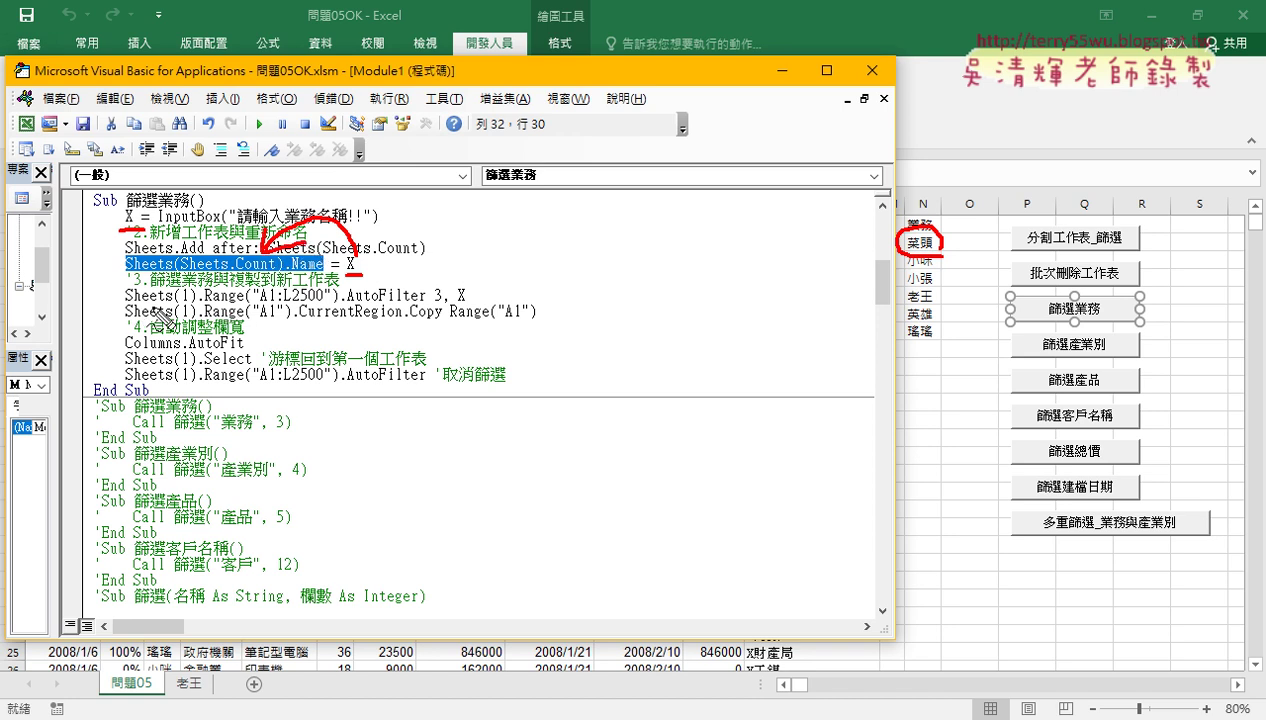
drag(152, 302, 472, 304)
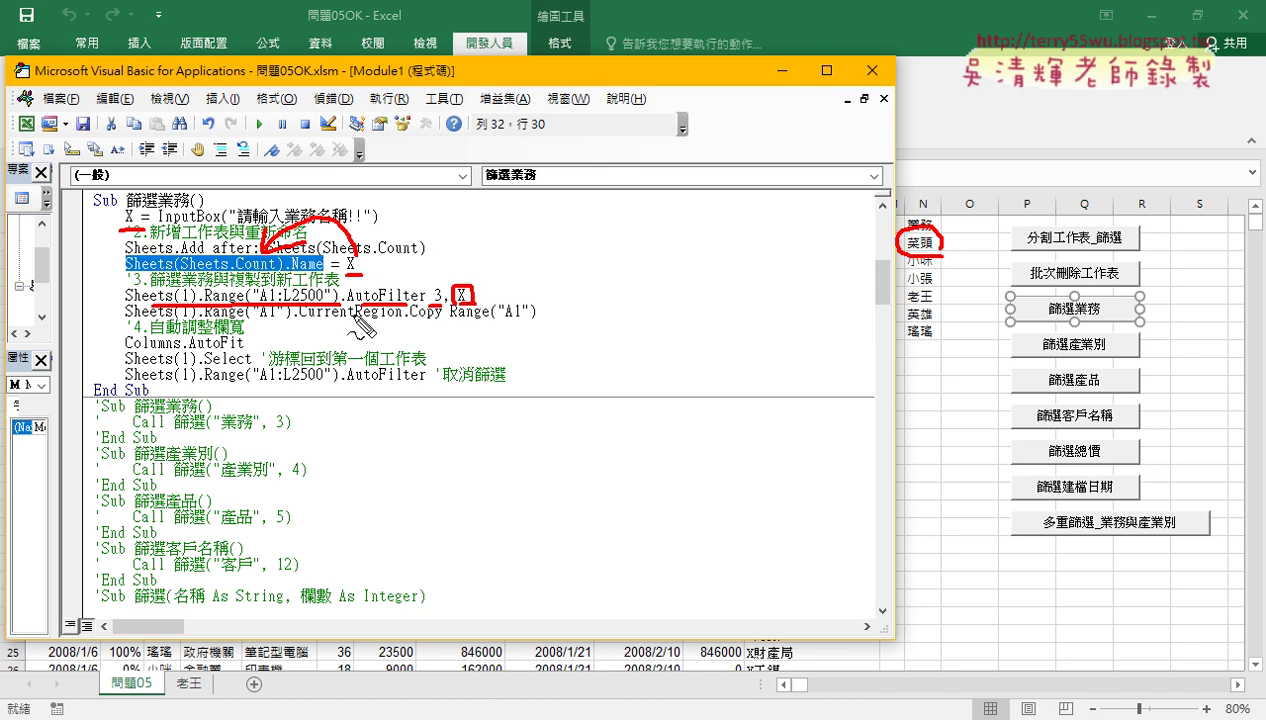
drag(496, 322, 533, 322)
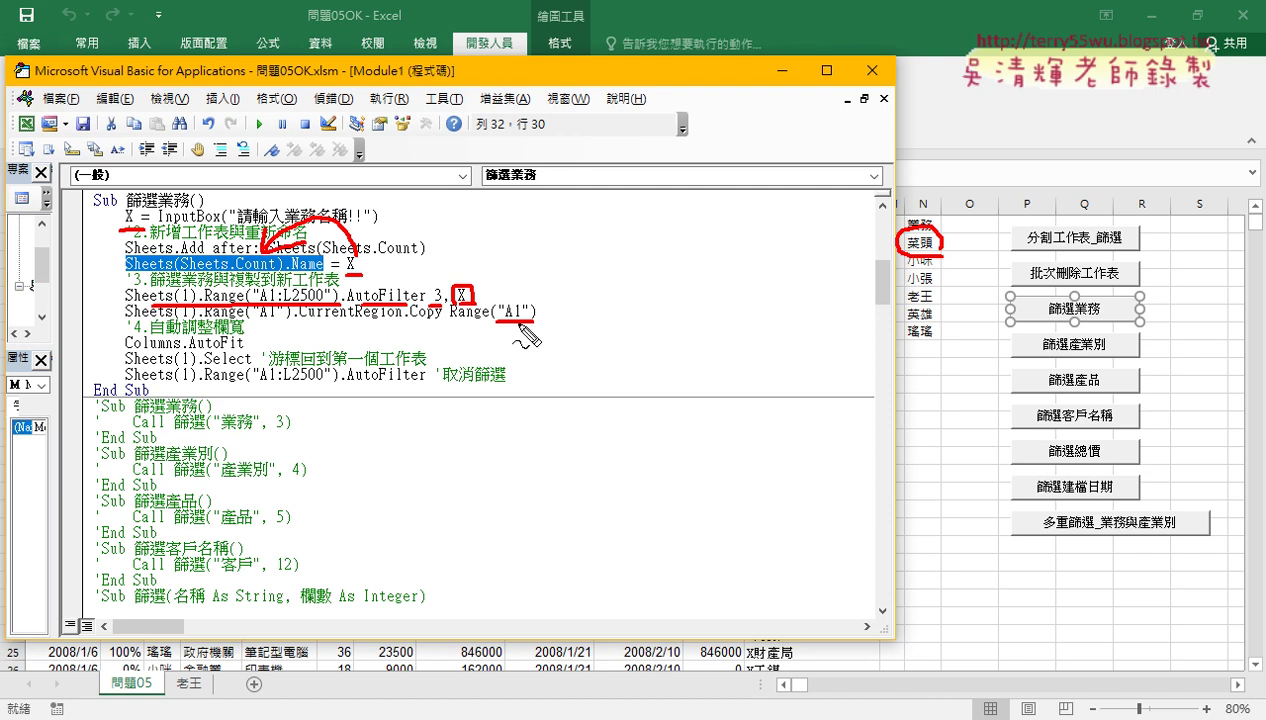
- Replace CurrentRegion in the copy line with the Sheets(1).Range("A1:L2500") reference
key(Escape)
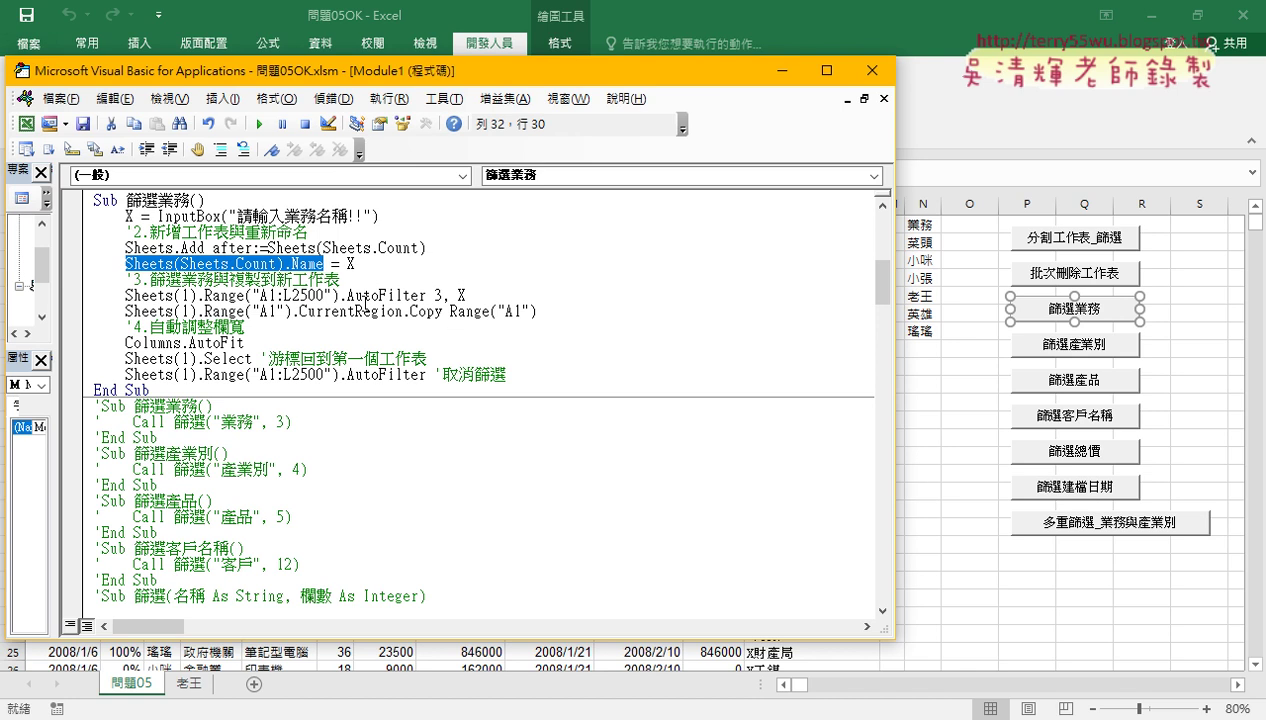
click(345, 295)
drag(345, 295, 124, 295)
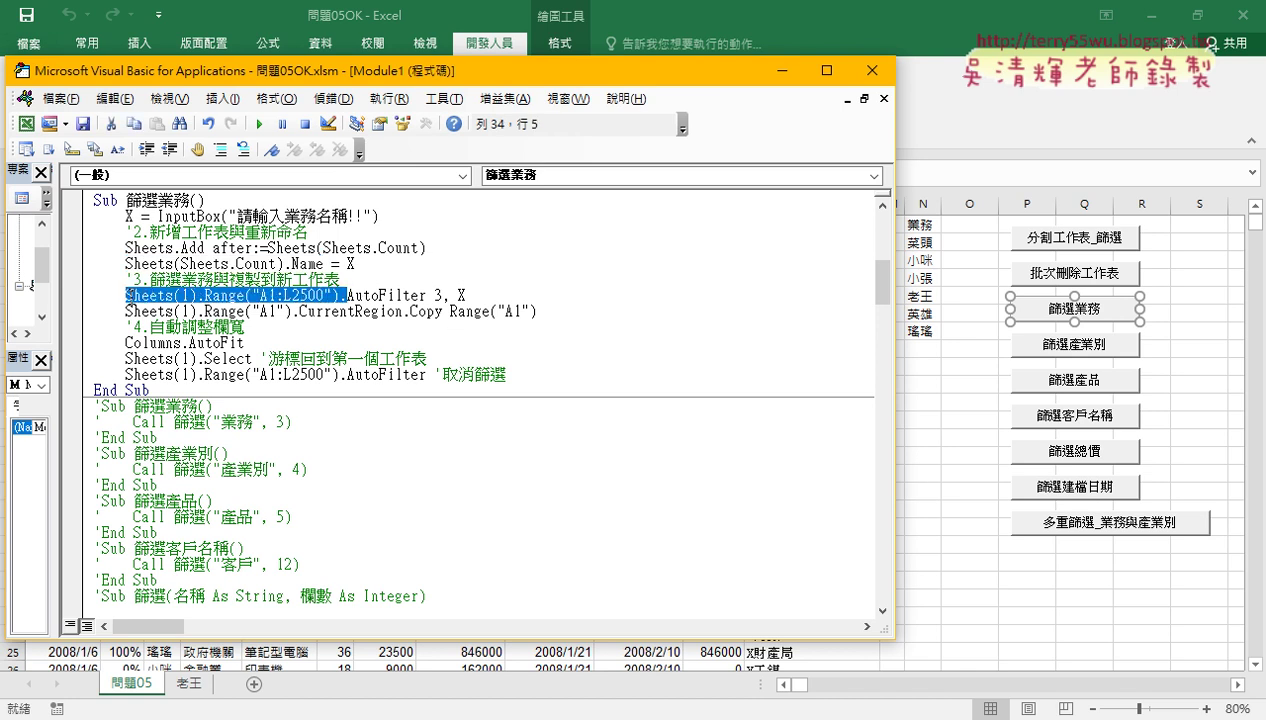
right_click(175, 300)
click(212, 332)
drag(403, 311, 124, 311)
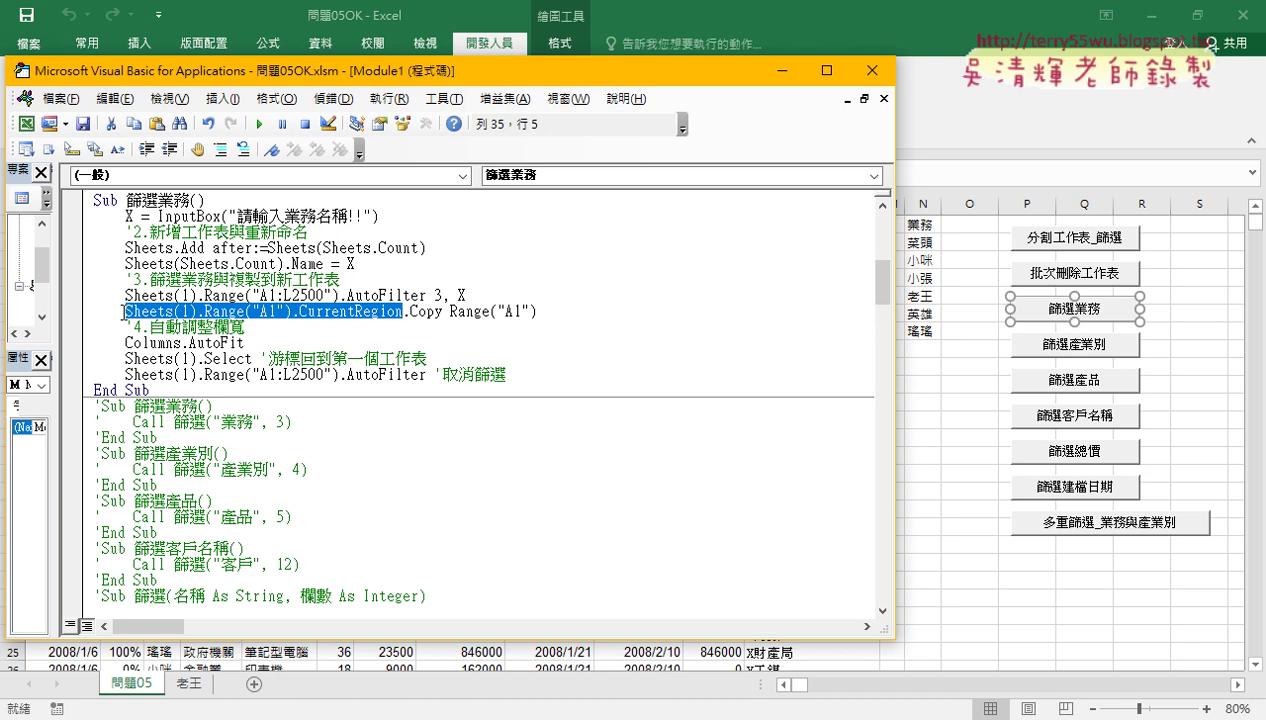
right_click(205, 316)
click(250, 369)
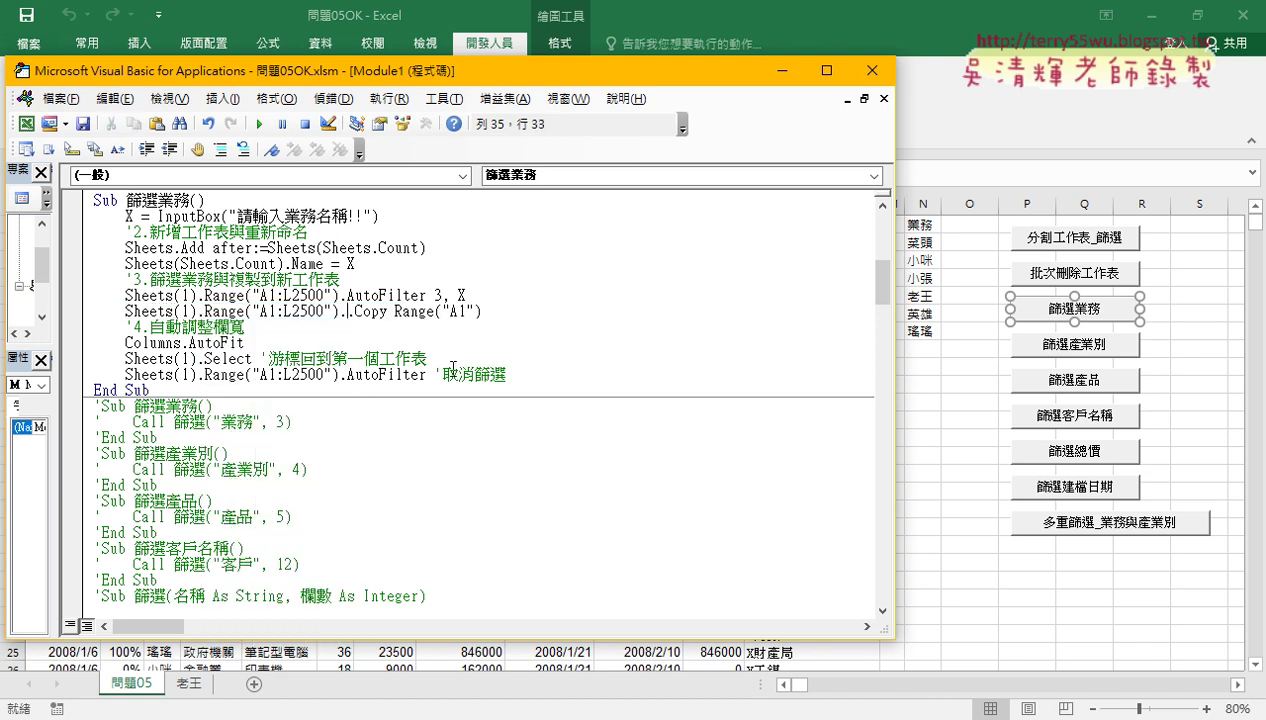
key(BackSpace)
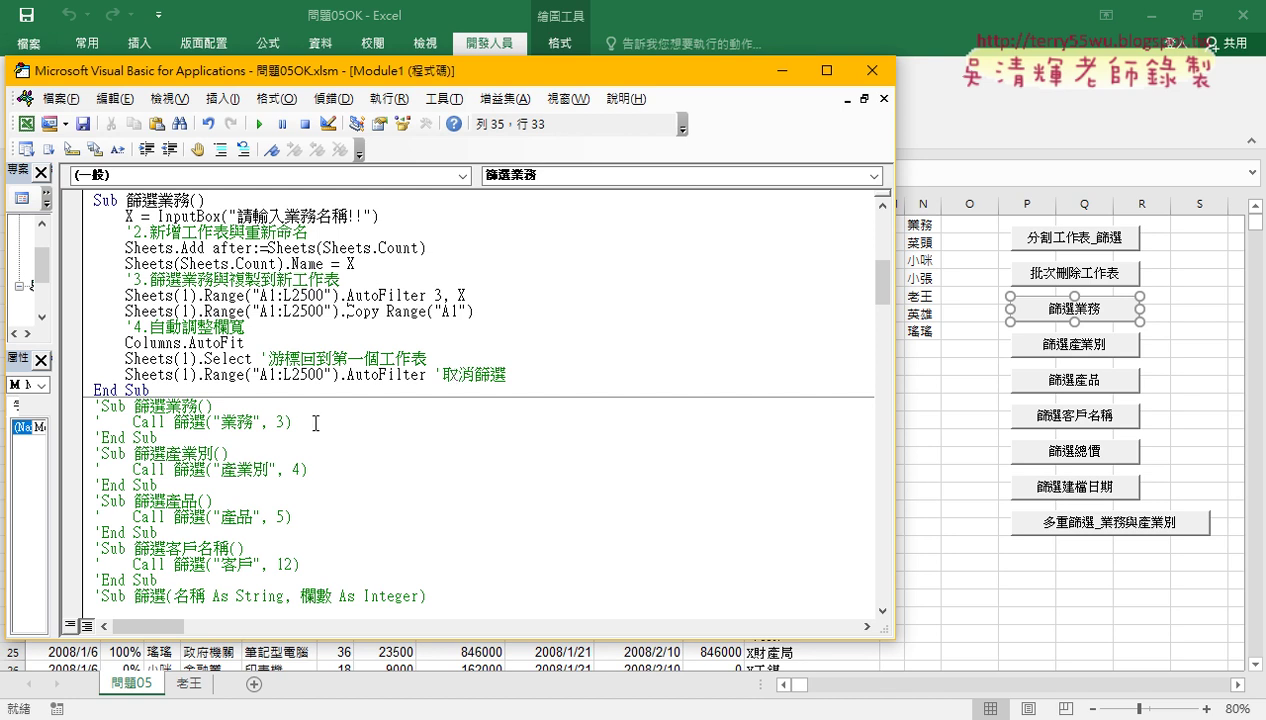
- Highlight the Sheets(1).Select statement in the 篩選業務 code
click(252, 358)
drag(252, 358, 157, 358)
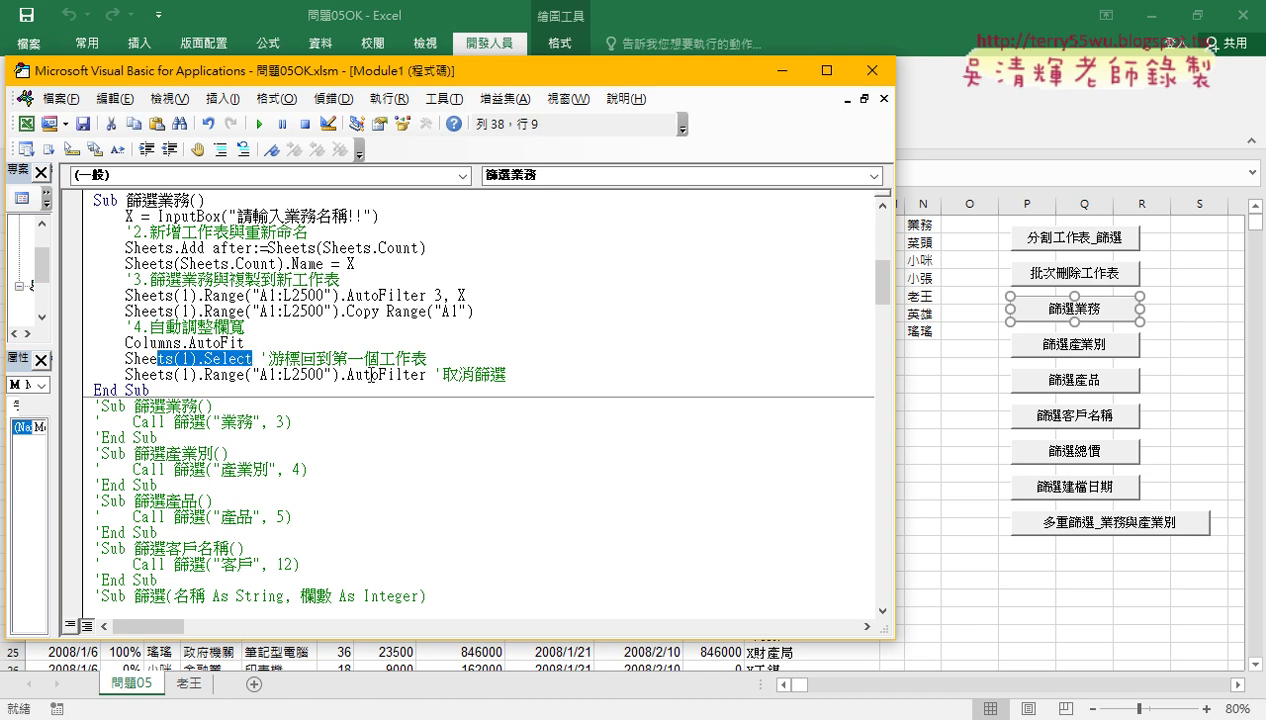
click(373, 376)
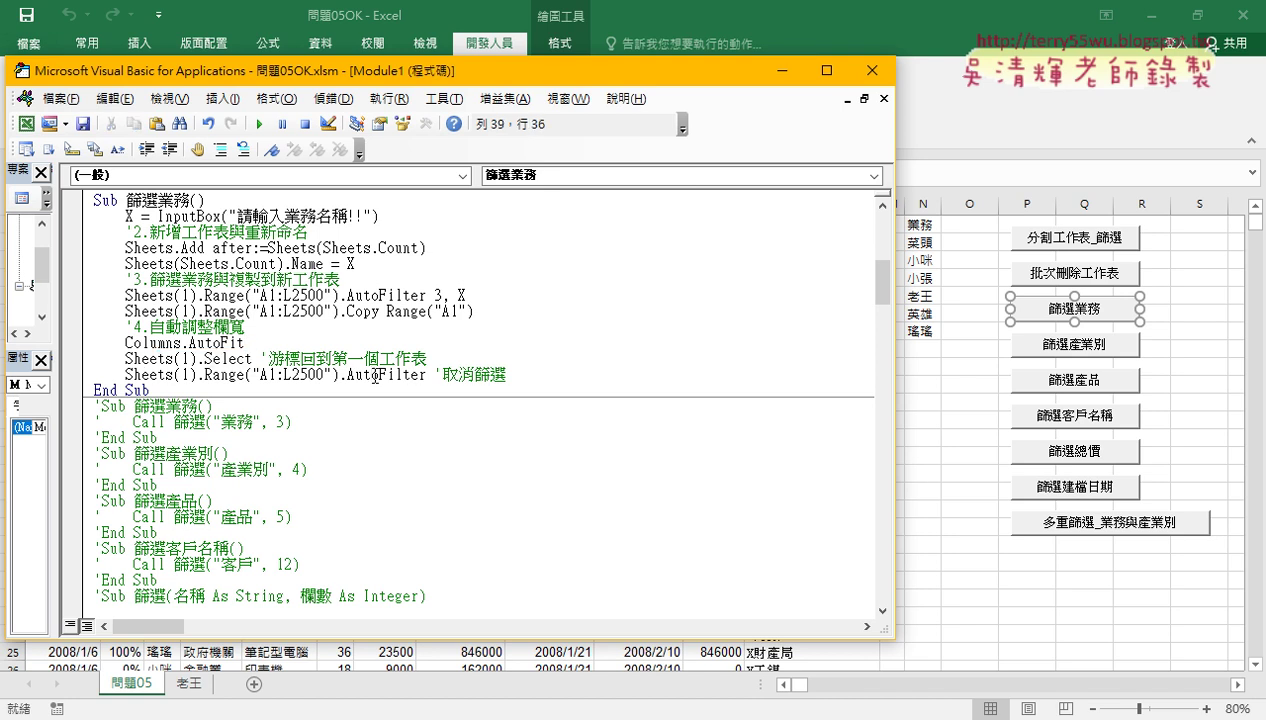
- Run 篩選業務 with the name 英雄 to create that salesperson's sheet
click(958, 406)
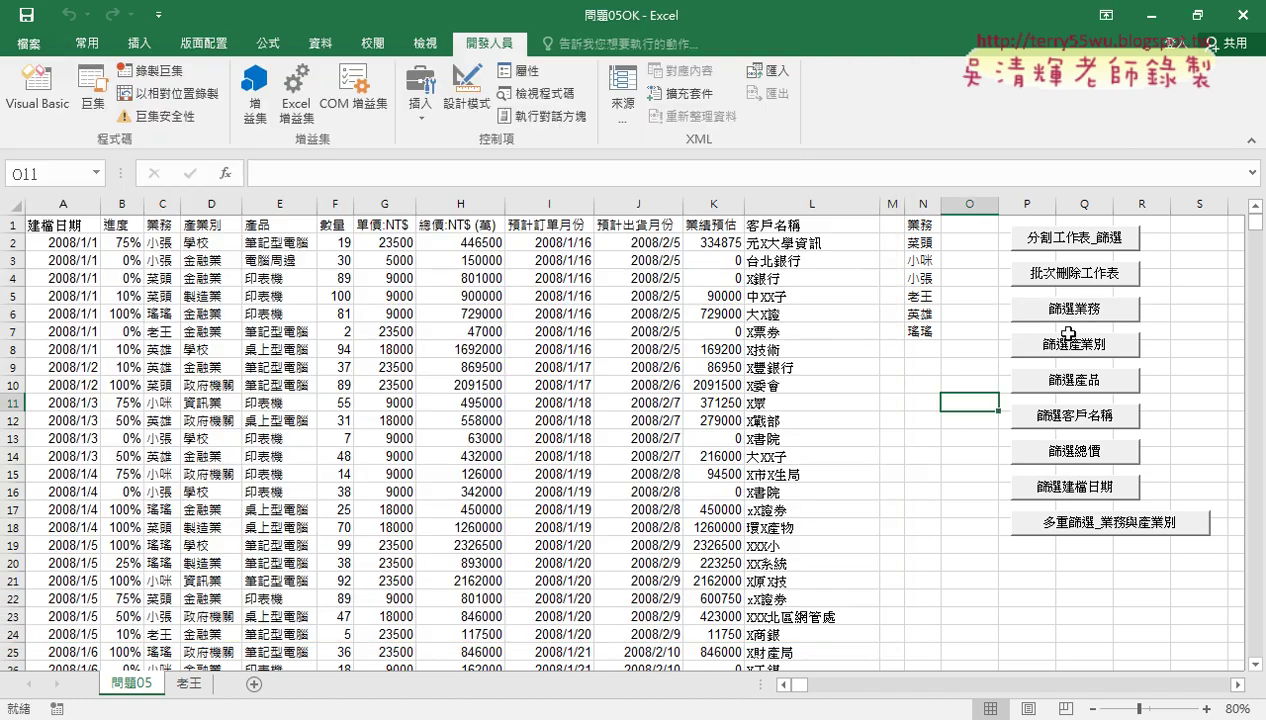
click(1085, 314)
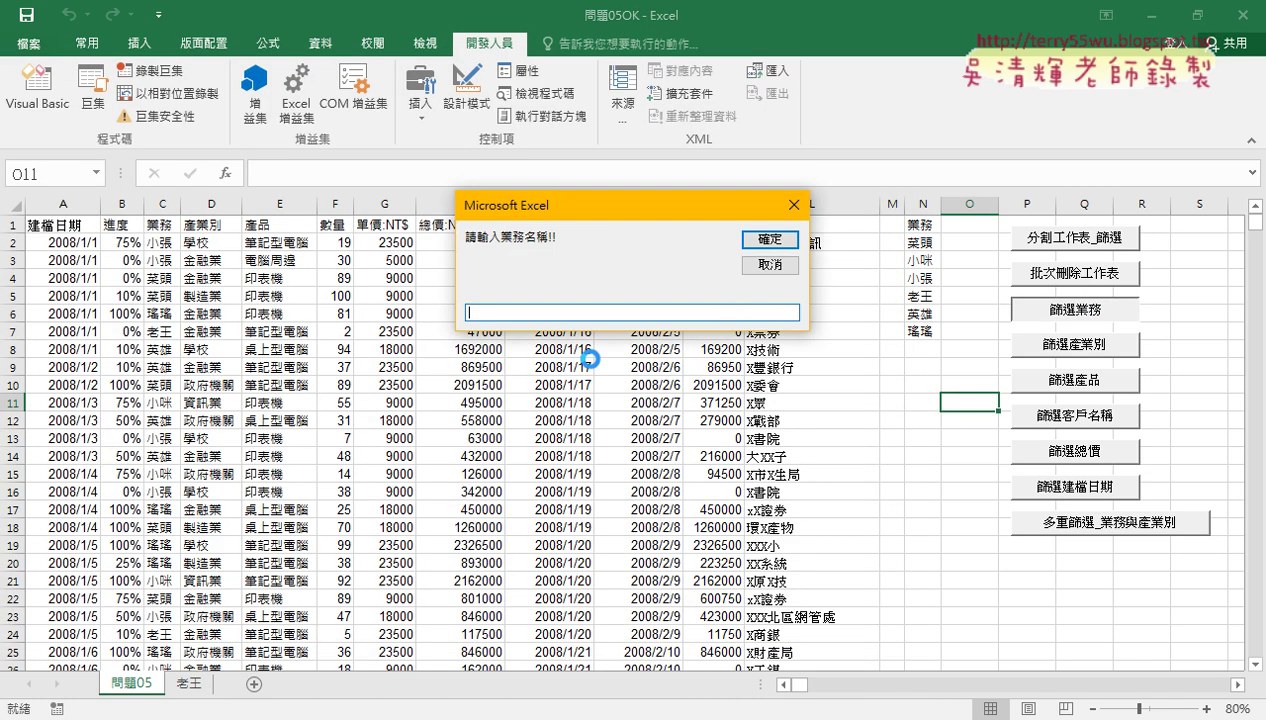
text(應工)
text(英雄)
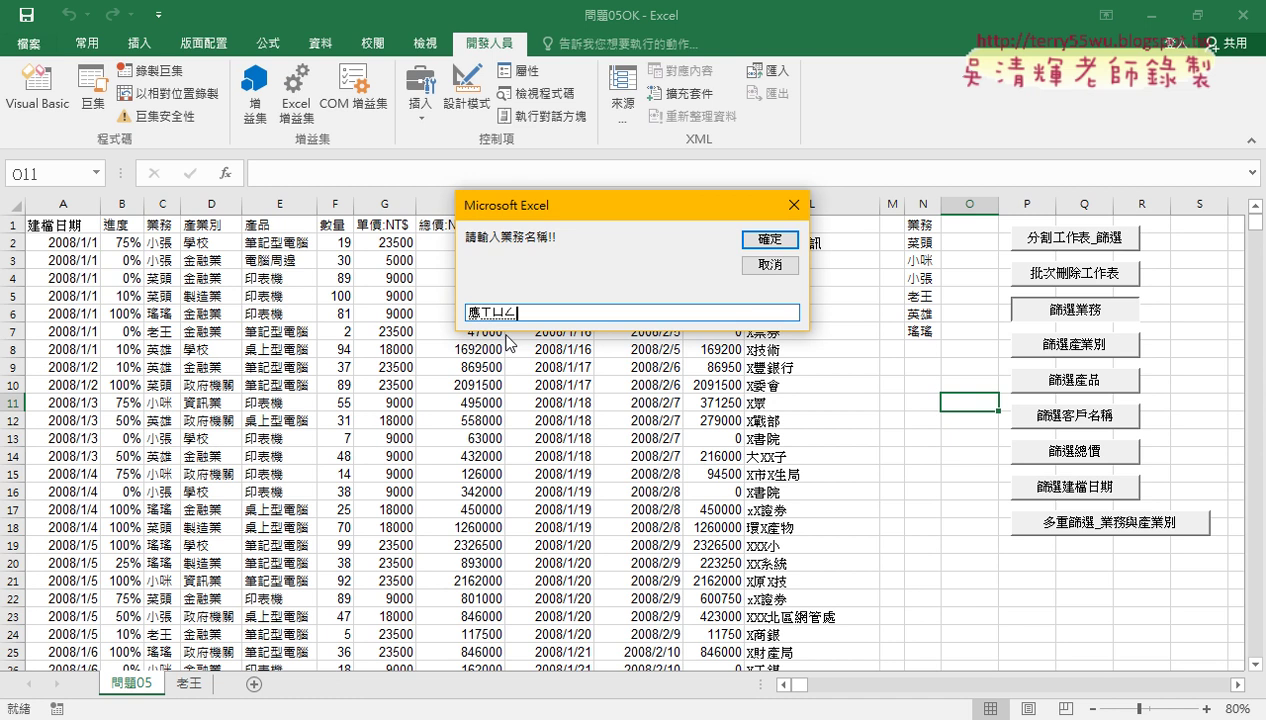
key(Return)
key(Return)
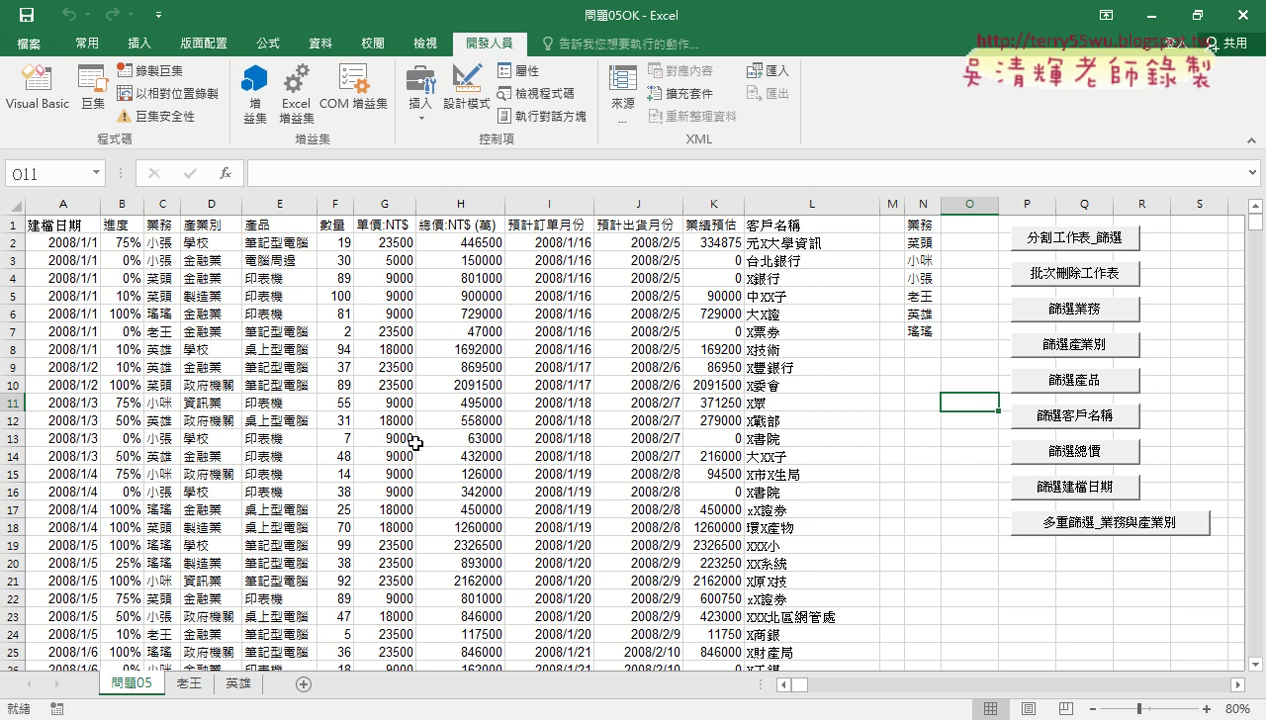
- Check column C on the 老王 sheet, then return to 問題05
click(189, 684)
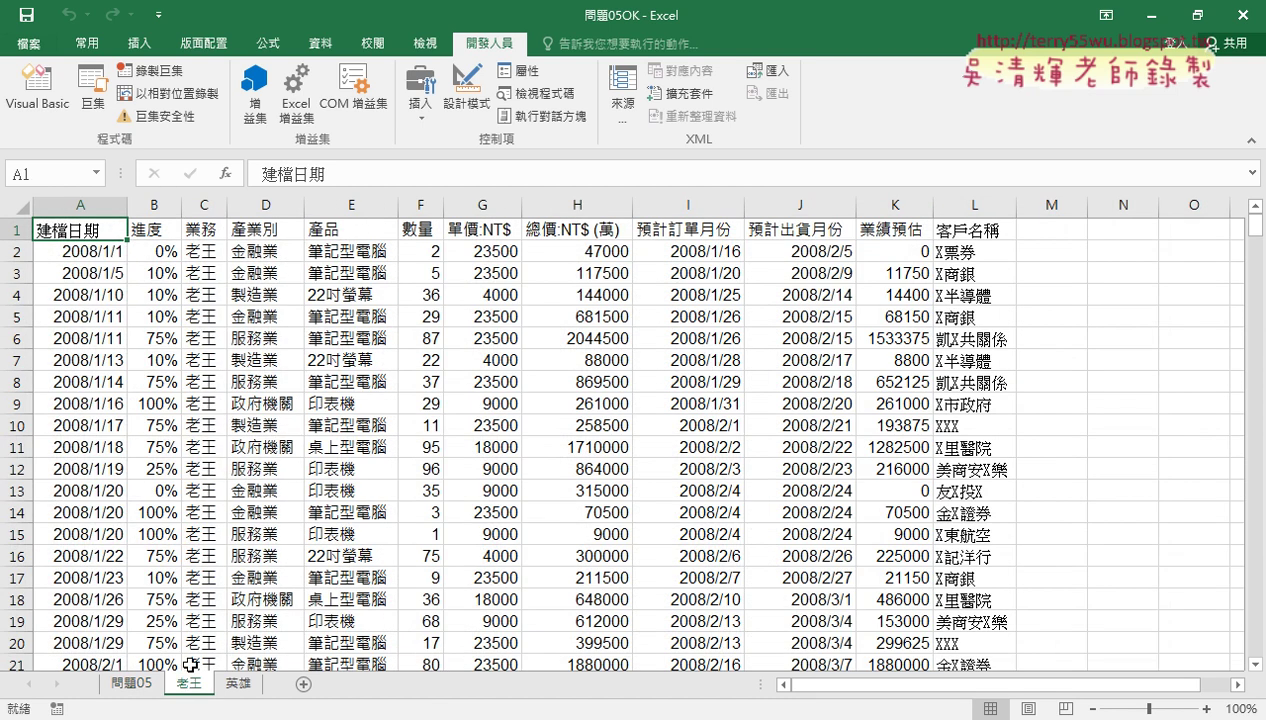
click(136, 686)
click(192, 686)
click(203, 206)
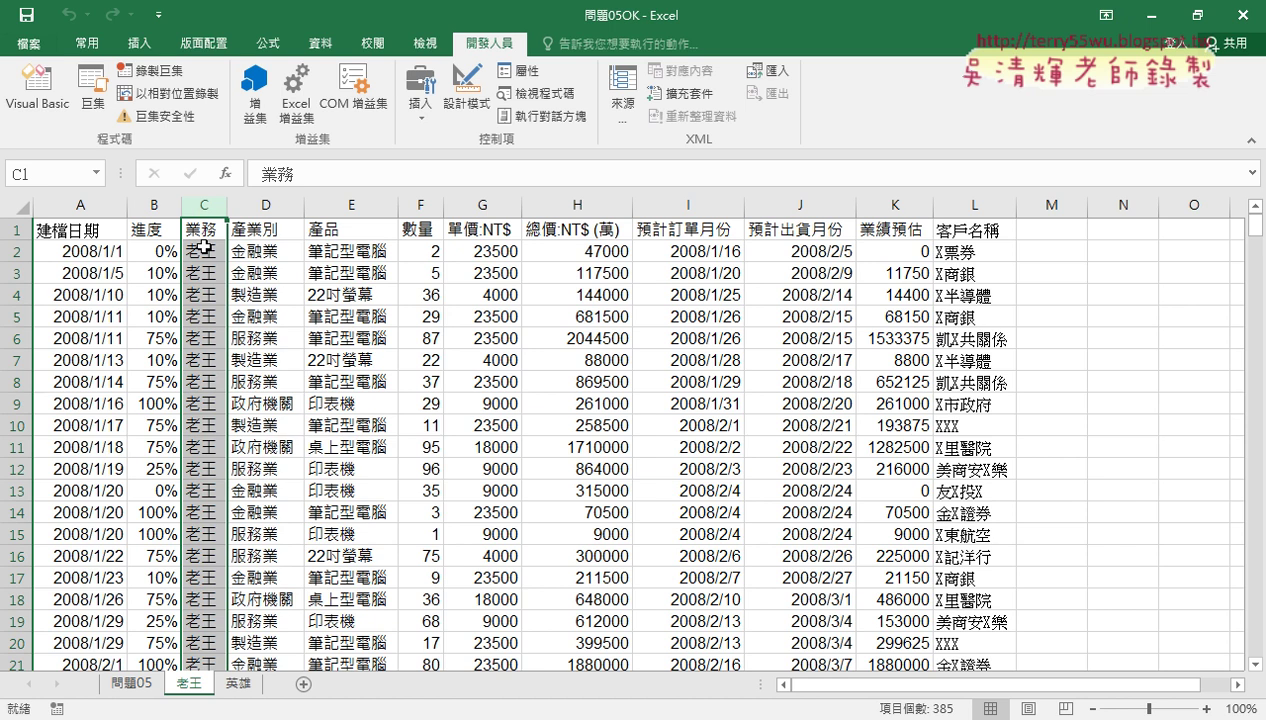
click(127, 685)
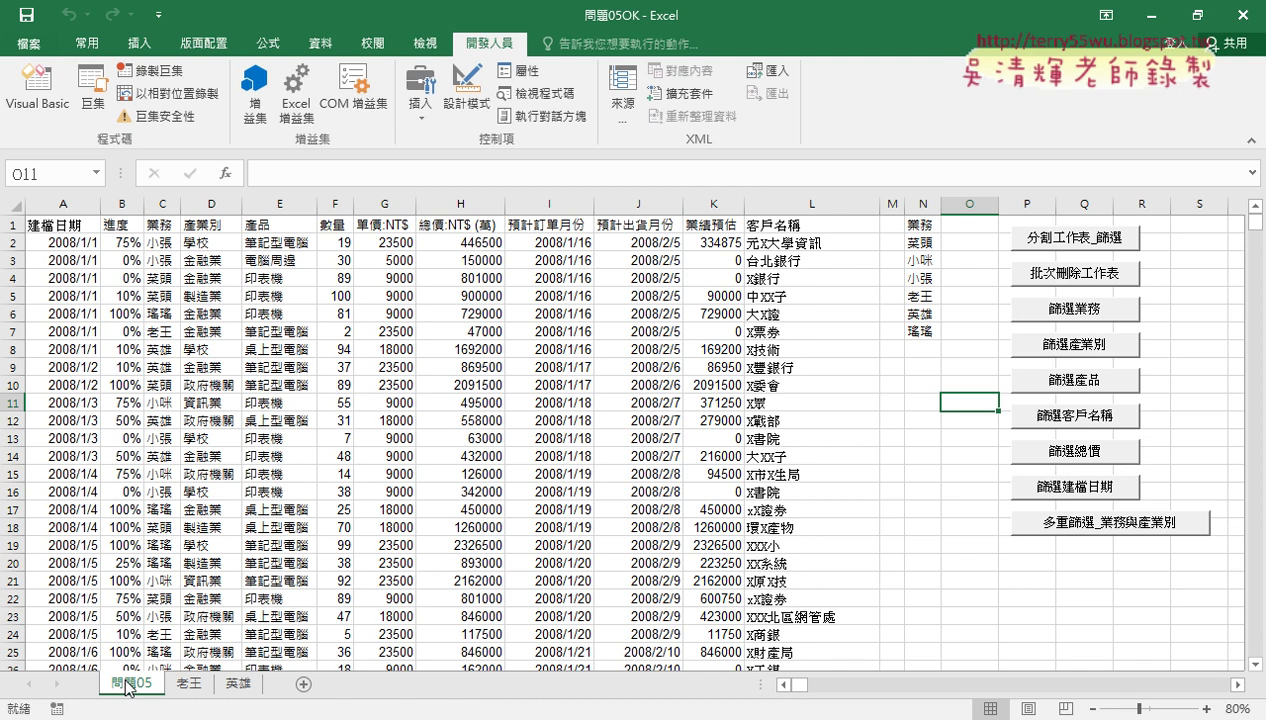
- Run 篩選業務 with an empty name, then reset the macro after error 1004
click(1042, 306)
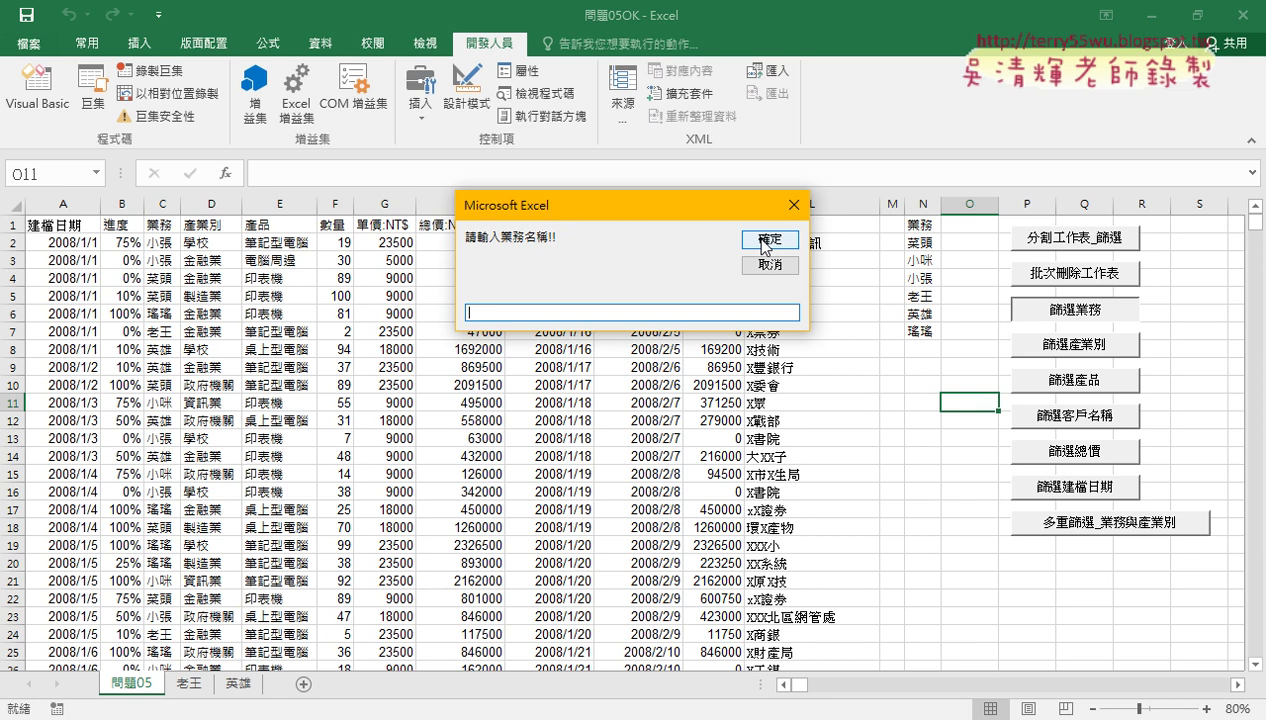
click(765, 242)
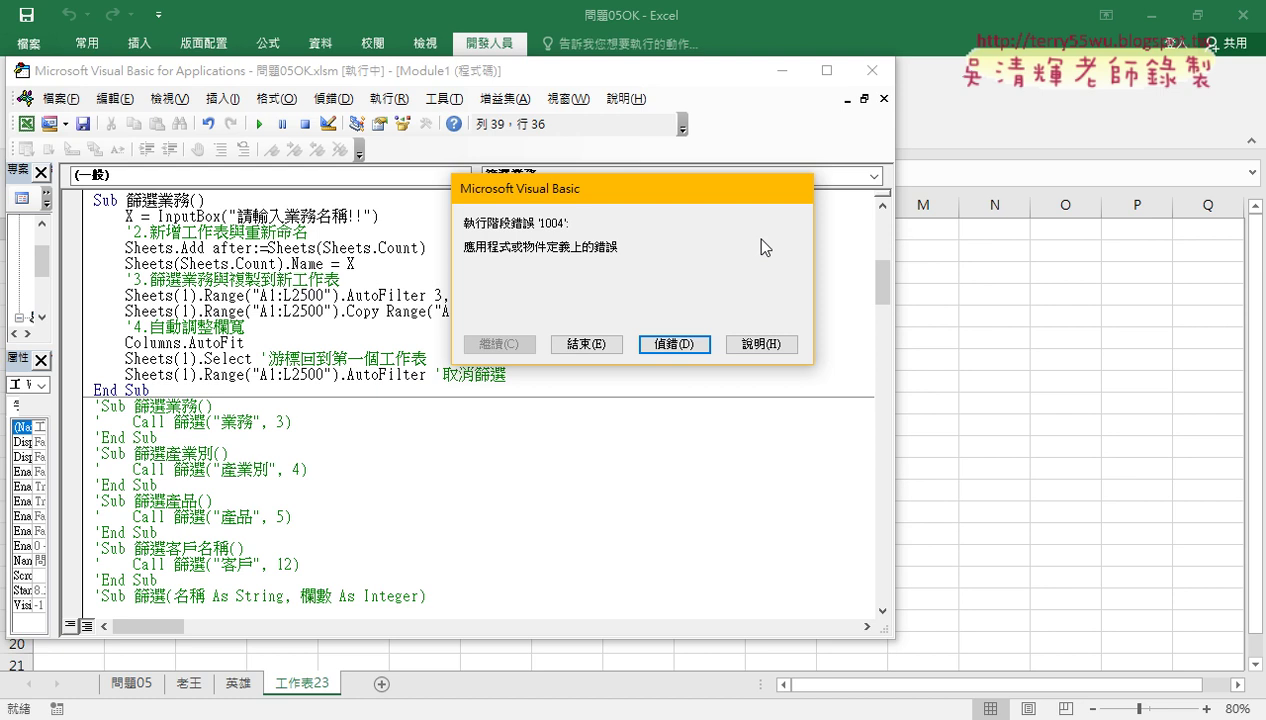
click(674, 343)
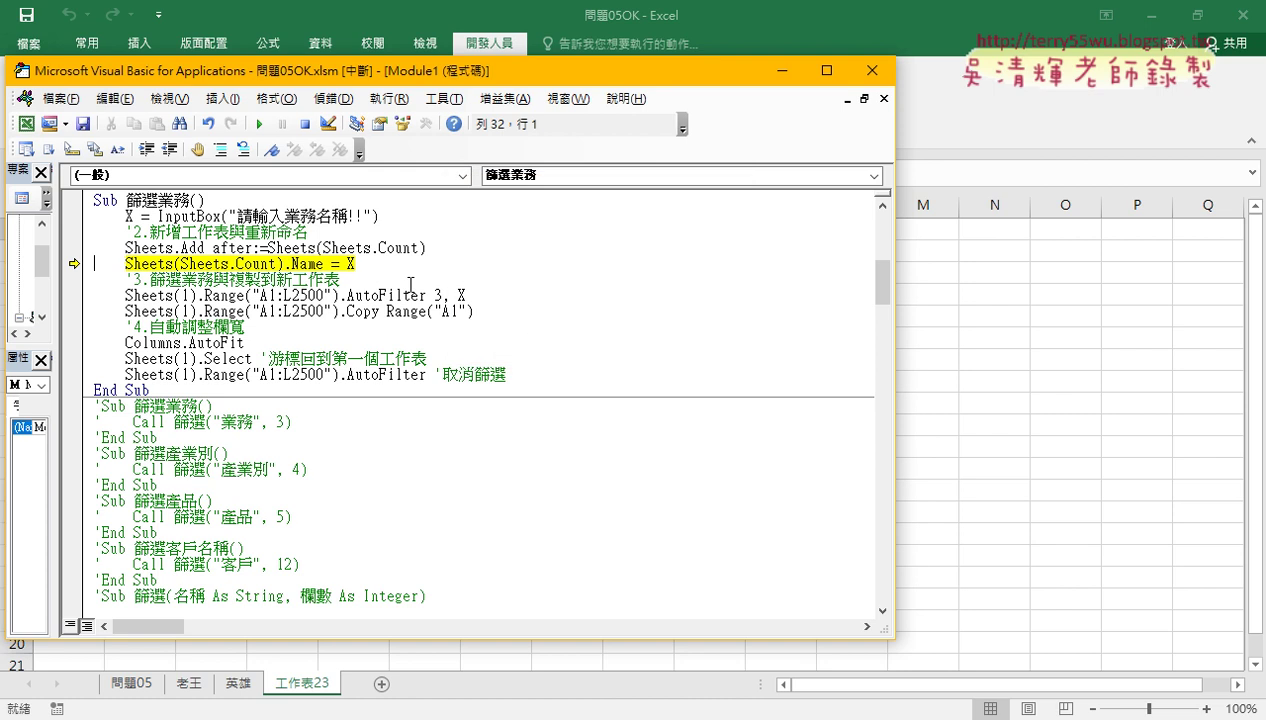
click(305, 124)
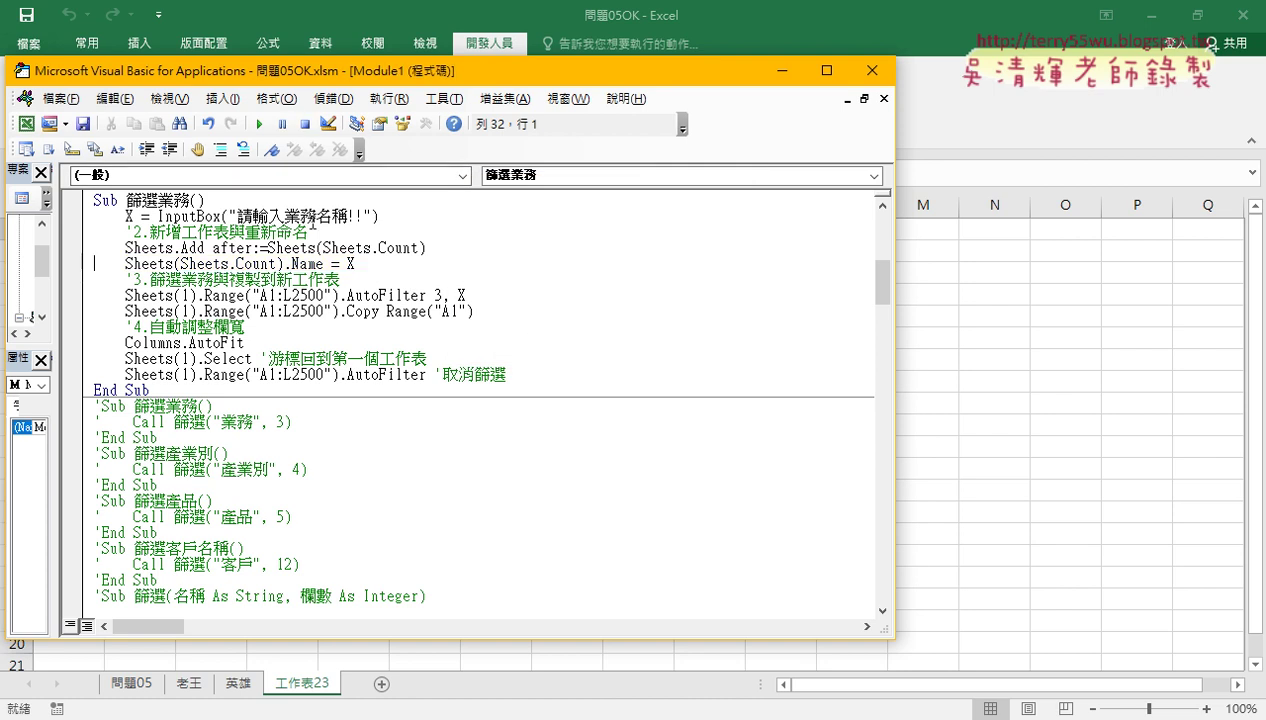
- Delete the stray 工作表23 sheet
right_click(317, 685)
click(345, 479)
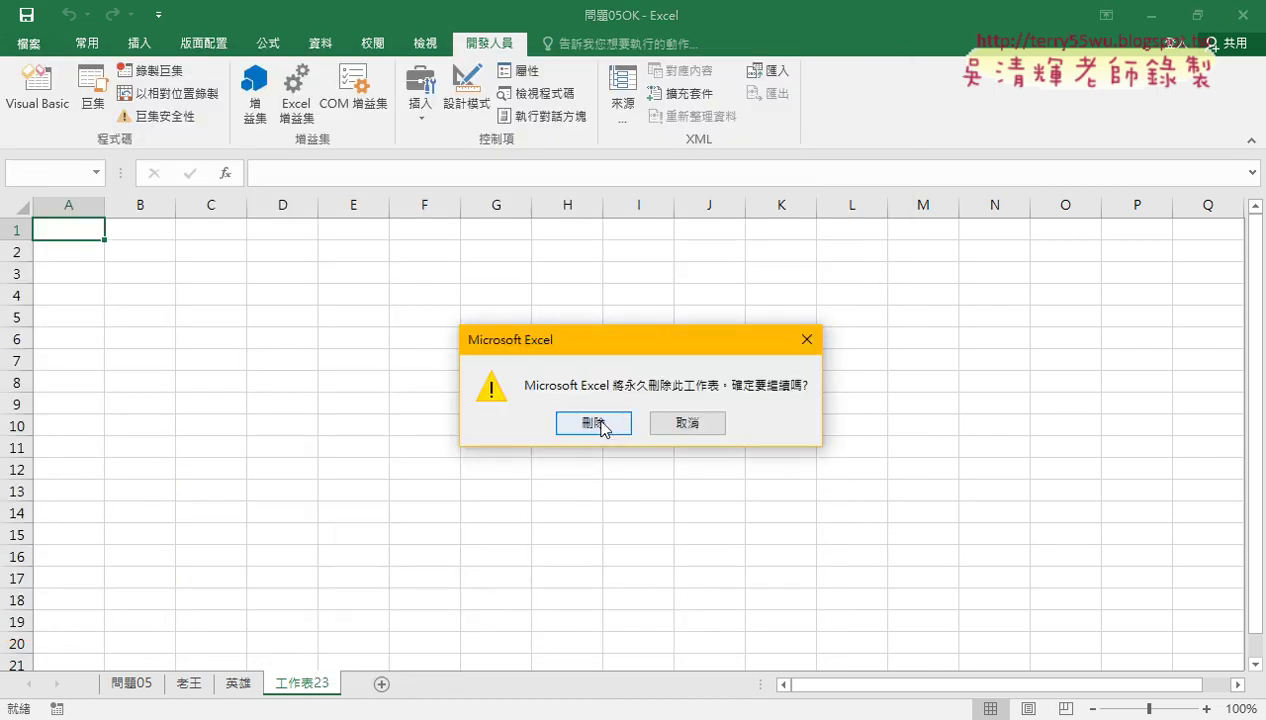
click(593, 423)
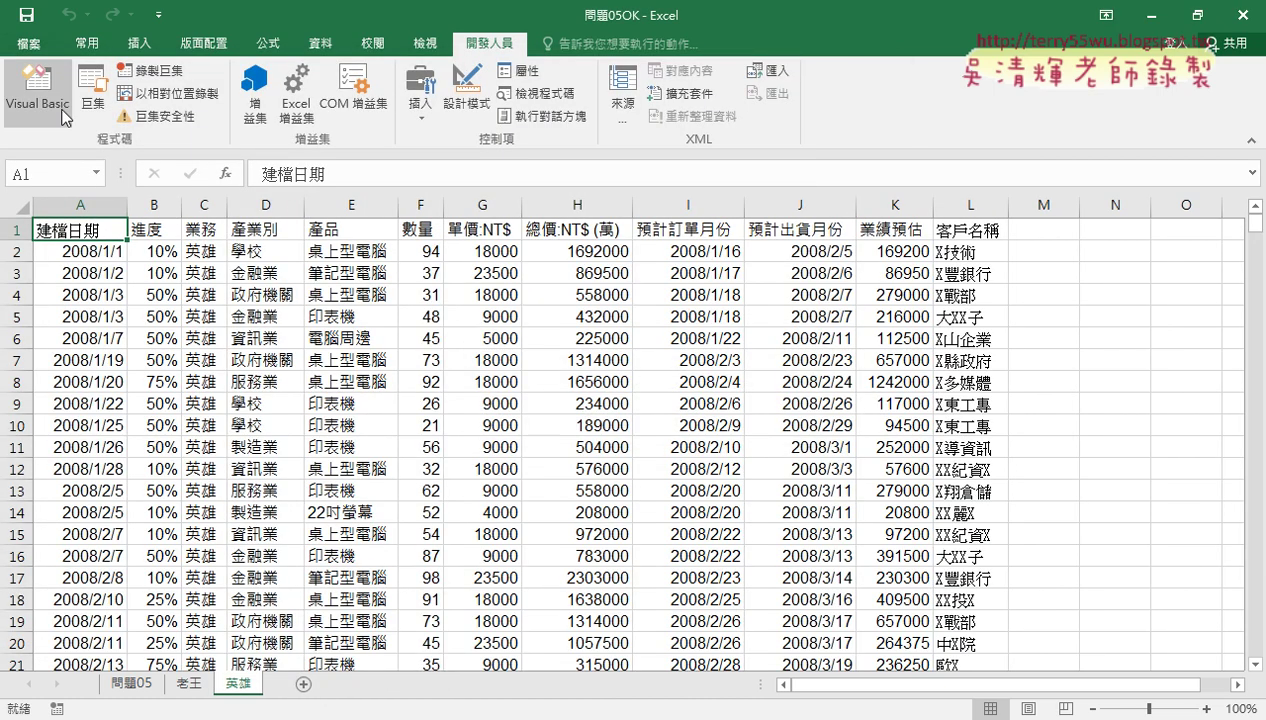
- From 問題05, run 篩選業務 with the name 老張 to create its sheet
click(131, 684)
click(1068, 312)
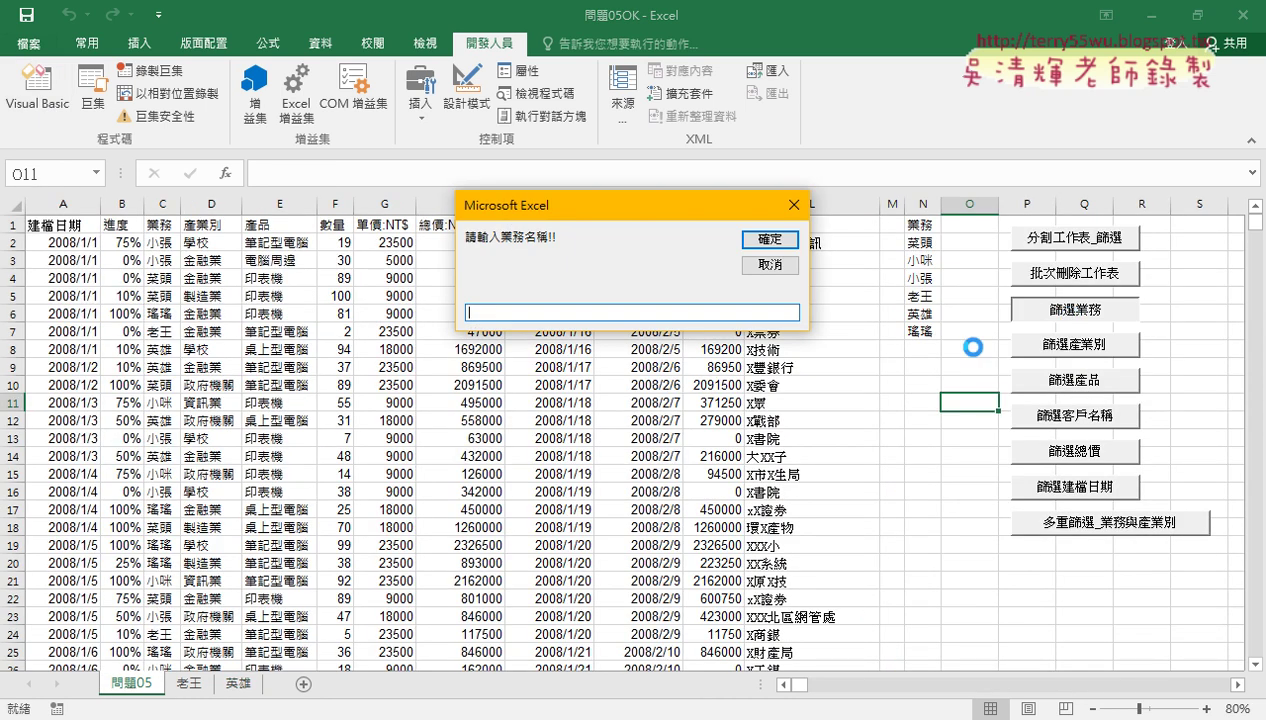
text(老王)
text(張)
key(Return)
click(772, 240)
- Open the 老張 sheet and select the empty row A2:L2 under the headers
click(291, 688)
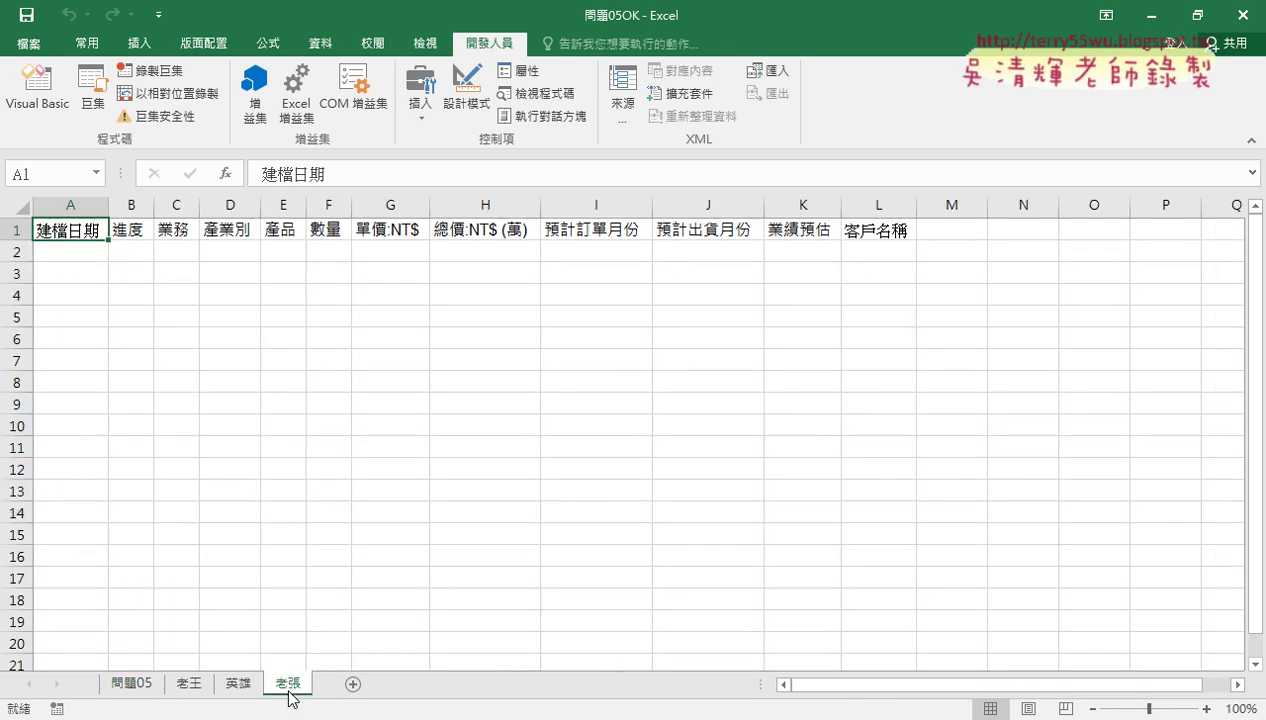
click(61, 250)
drag(130, 251, 879, 246)
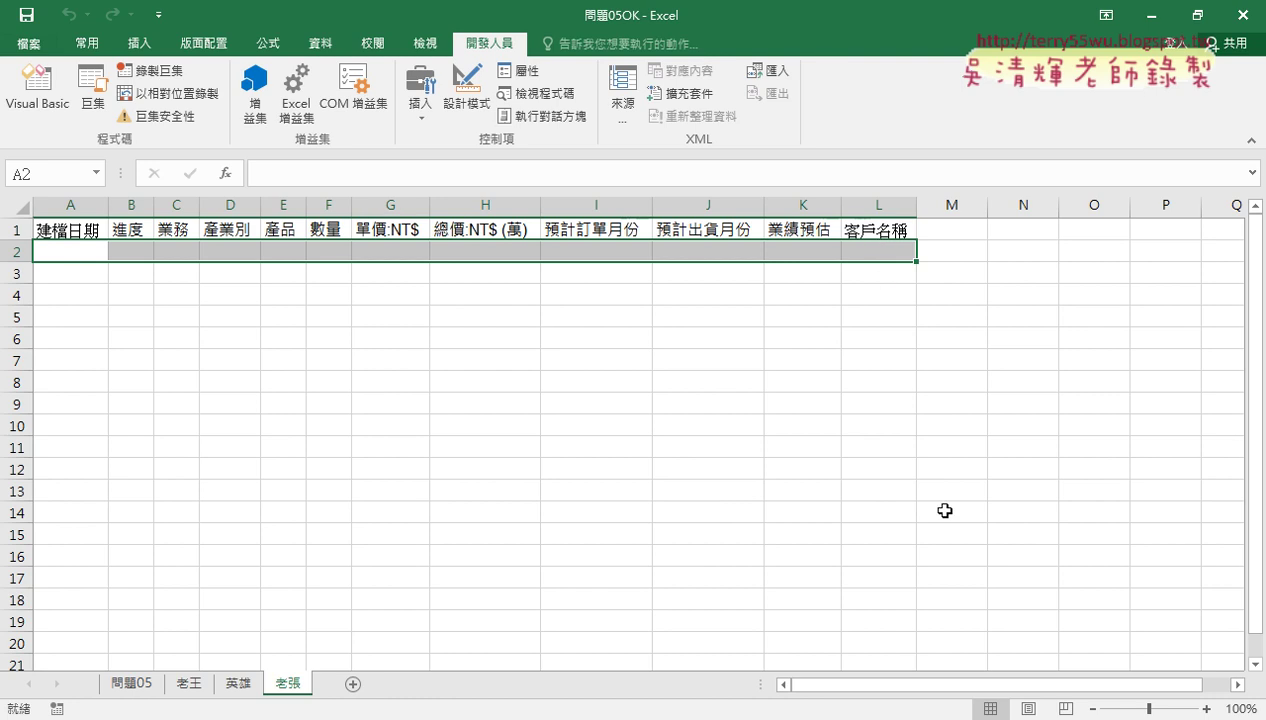
- Switch to the 程式碼 Google Doc and scroll down to the Sub 篩選業務() listing
key(alt+Tab)
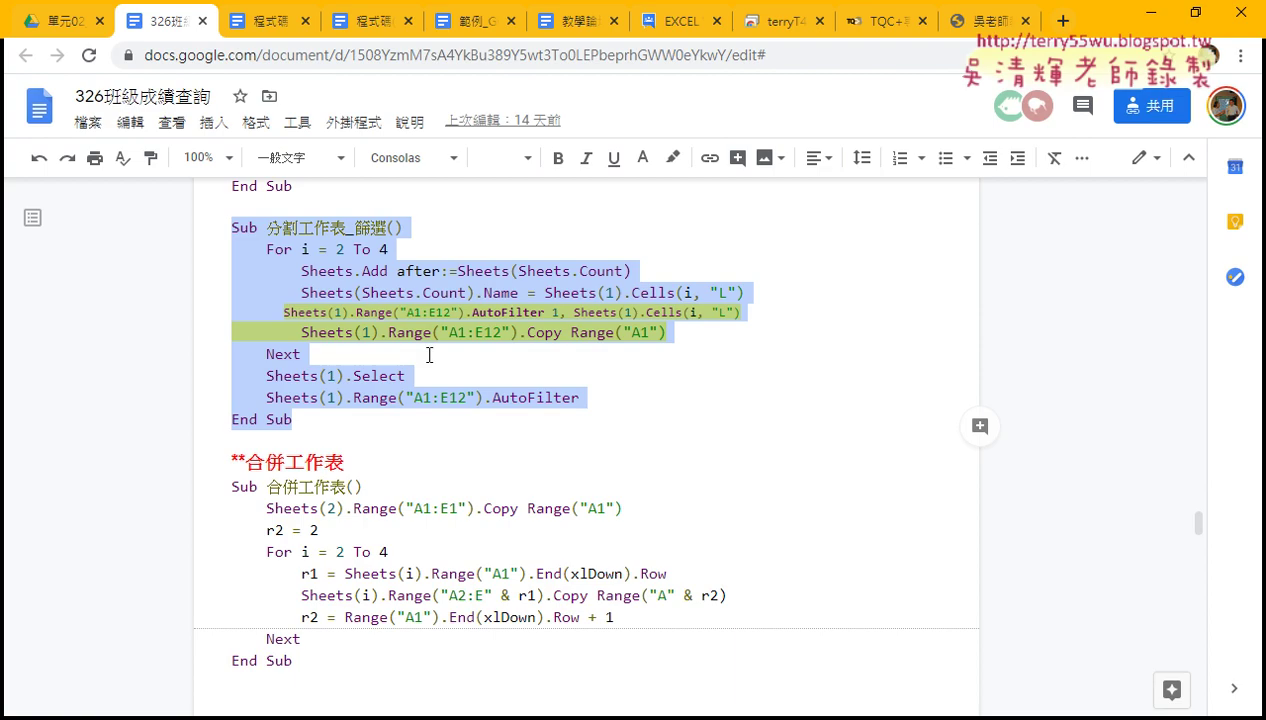
click(425, 351)
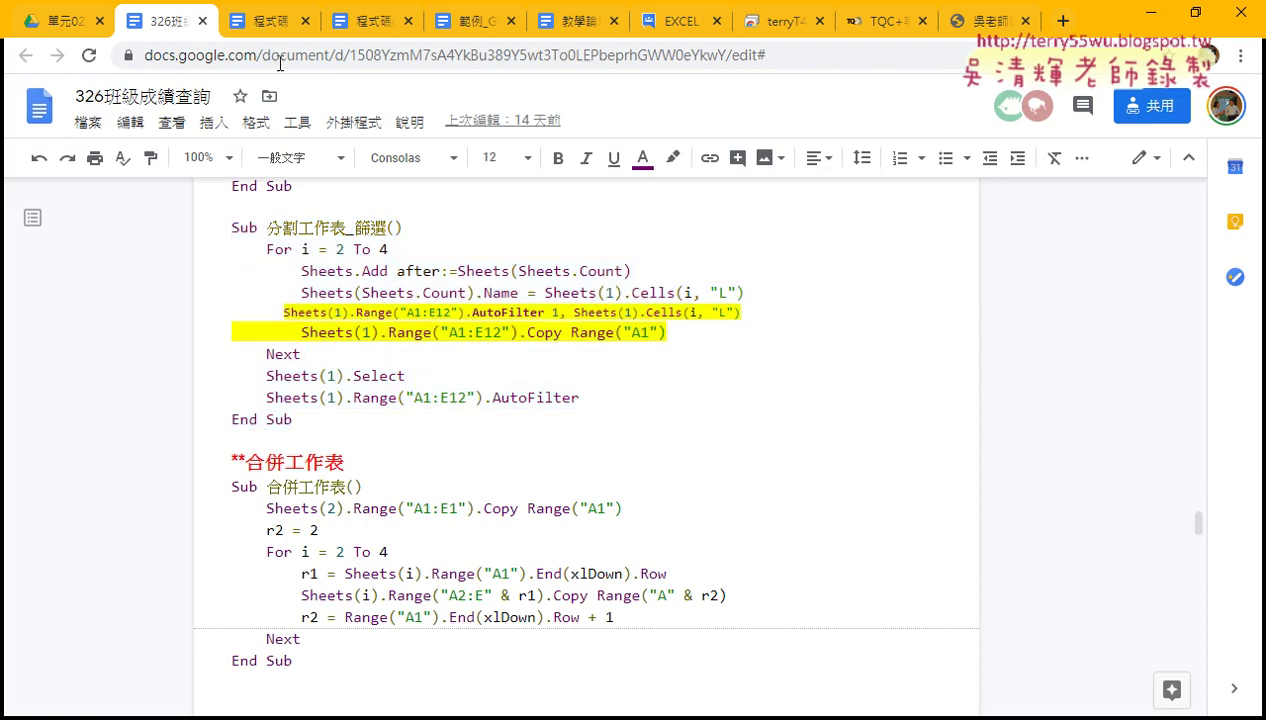
click(272, 30)
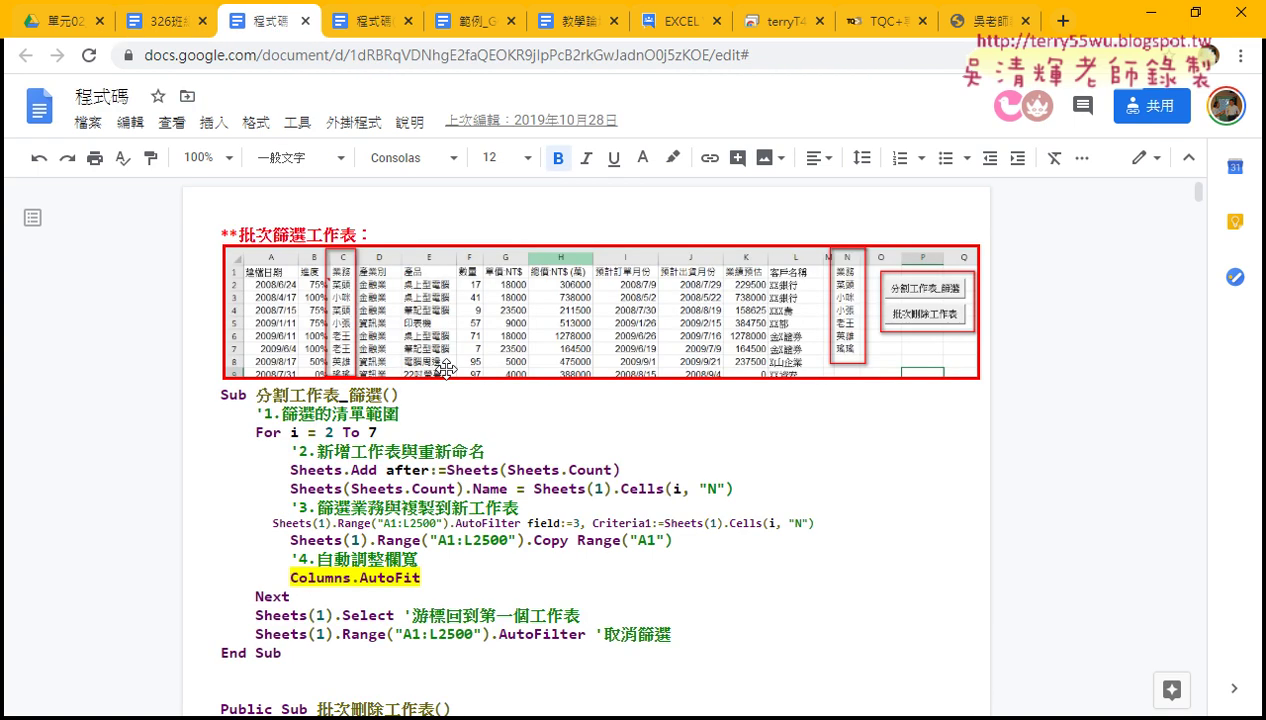
scroll(440, 362, down, 2)
scroll(298, 248, down, 3)
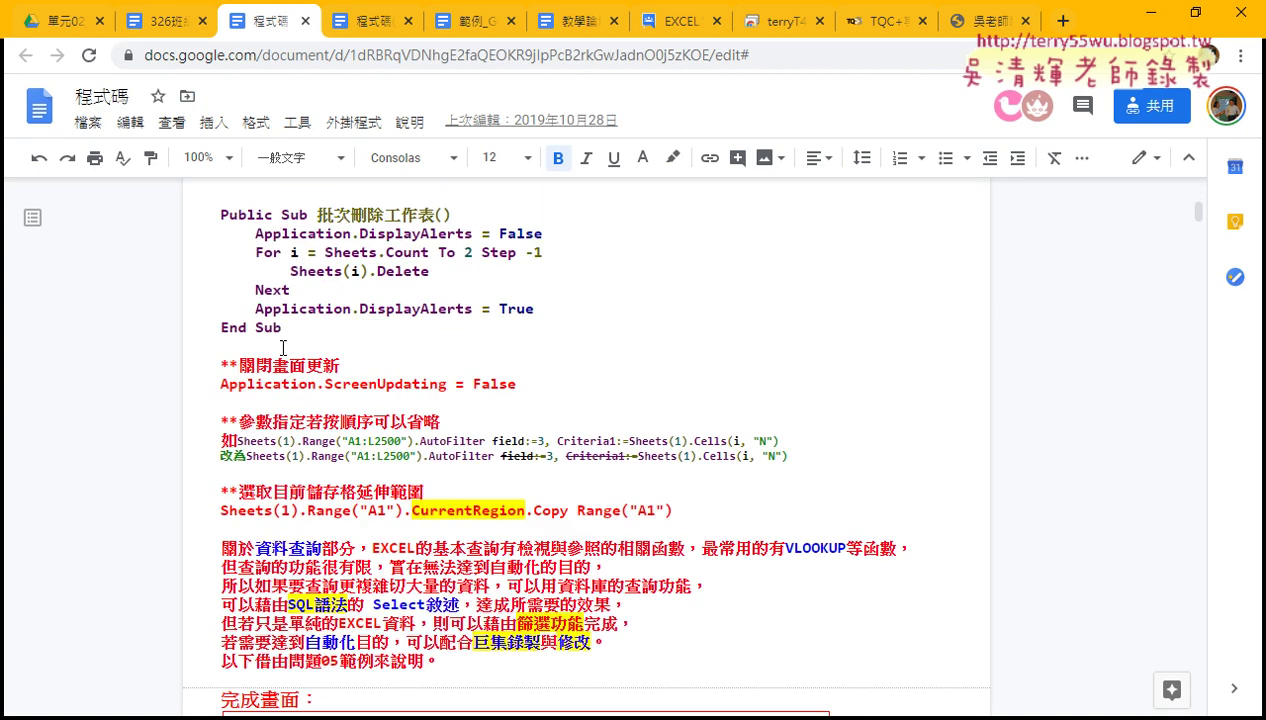
scroll(276, 233, down, 2)
scroll(326, 456, down, 3)
scroll(326, 456, down, 3)
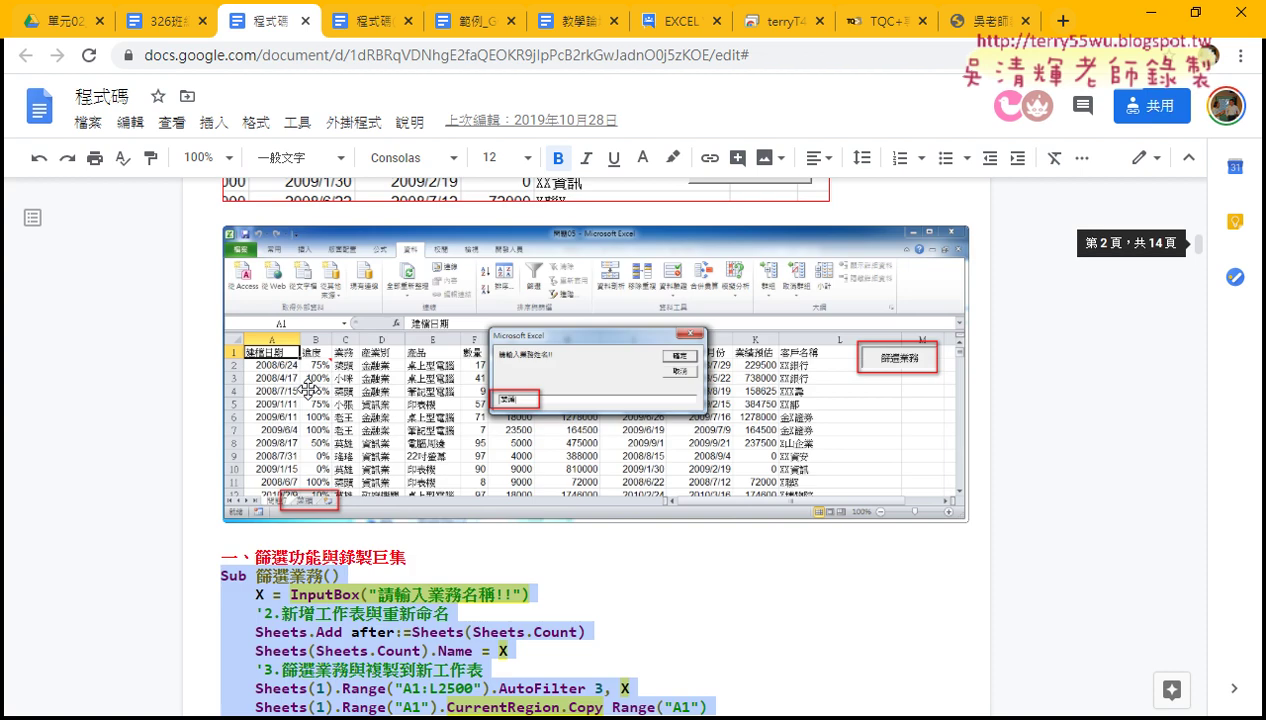
scroll(326, 456, down, 2)
click(326, 456)
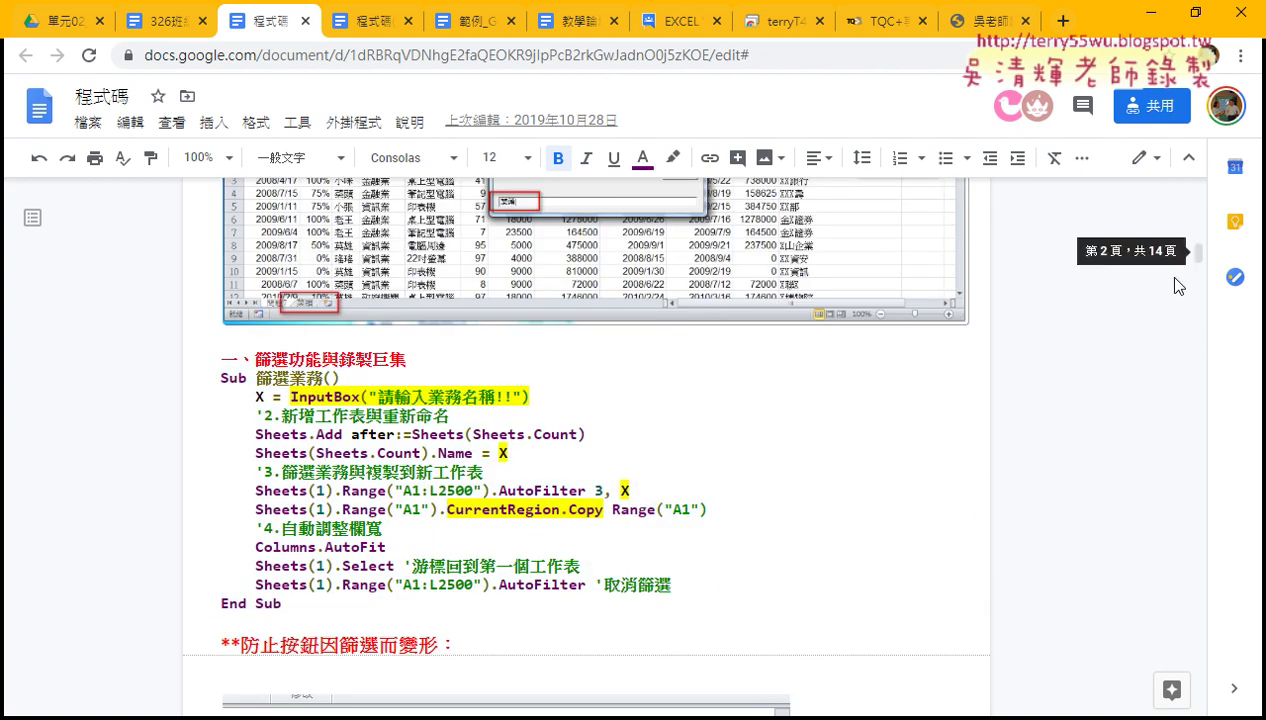